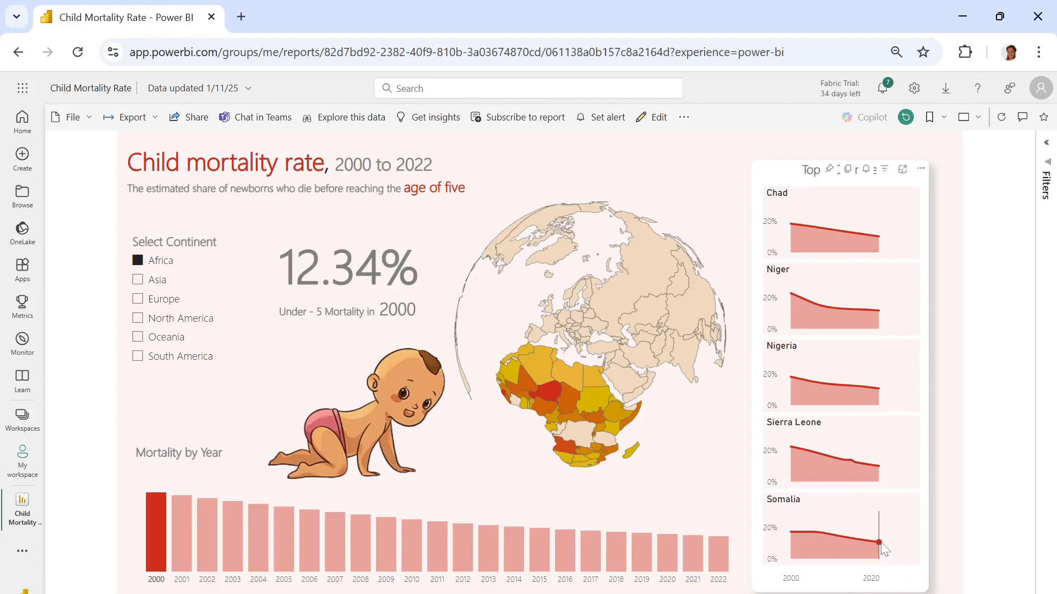
- Explore the Child Mortality Rate report by selecting the years 2001 and 2010 in the yearly chart and the continent Asia
mouse_move(880, 543)
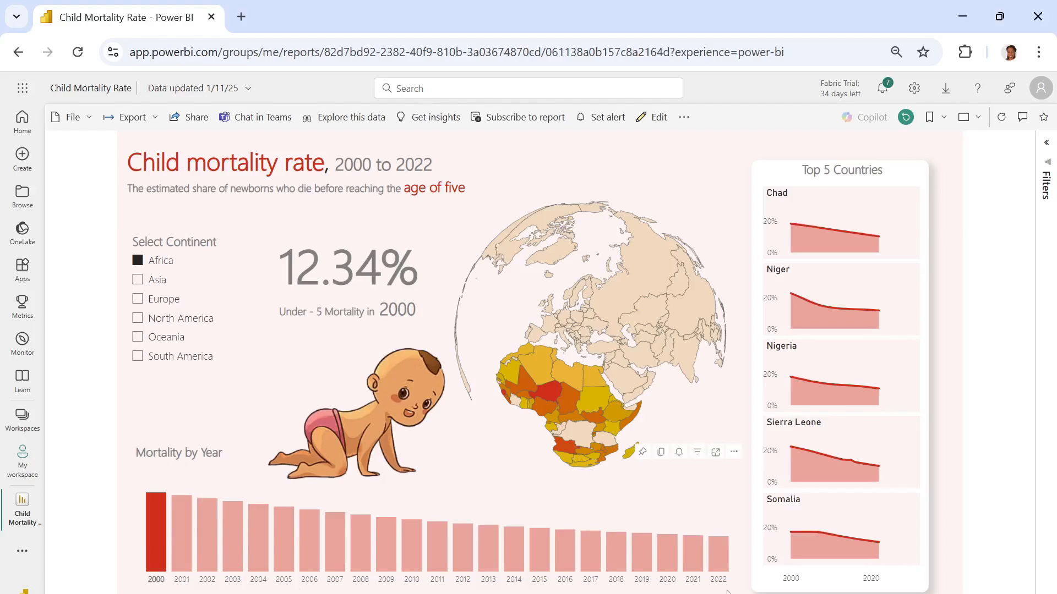
click(180, 540)
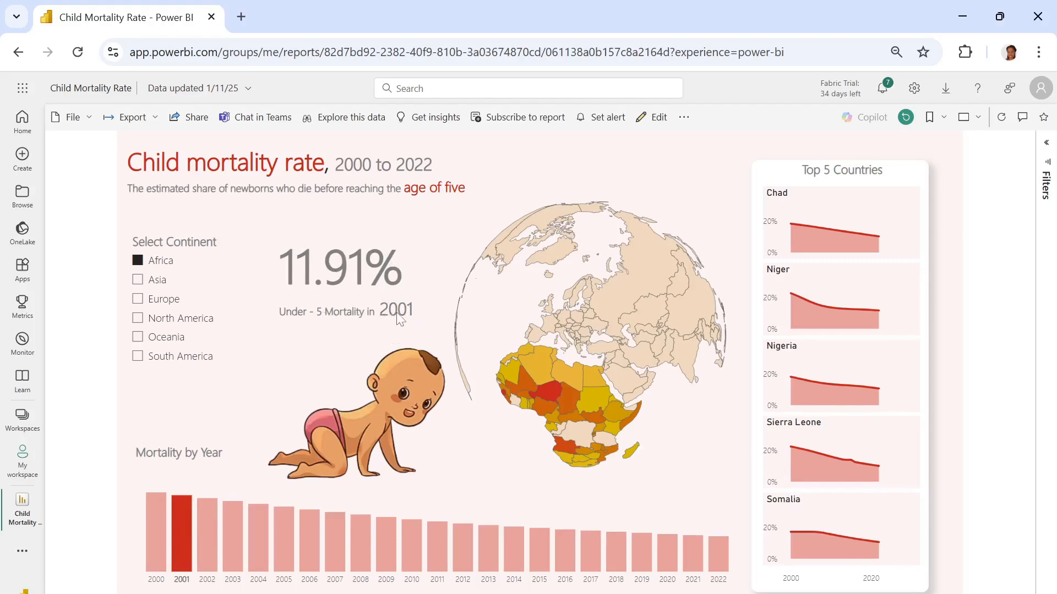
click(413, 566)
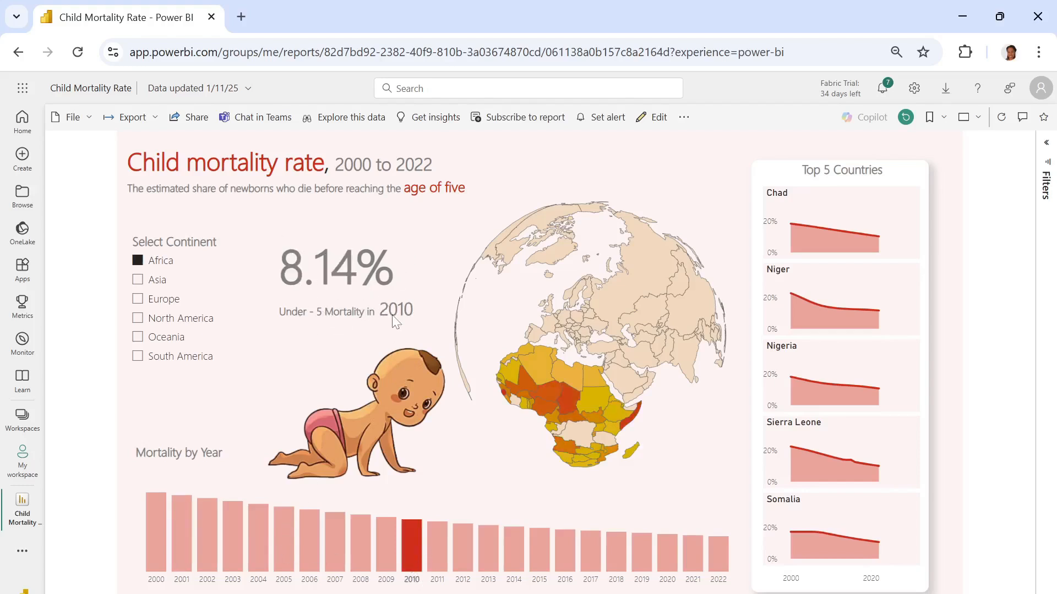
click(140, 283)
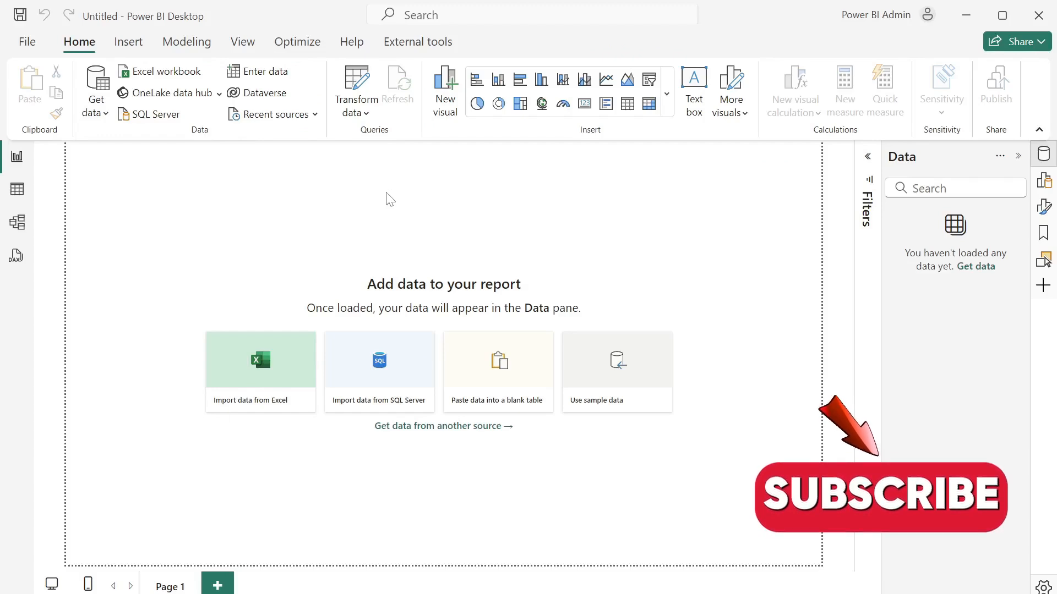
- In Power BI Desktop, connect to the Mortality Excel workbook as the data source
click(109, 119)
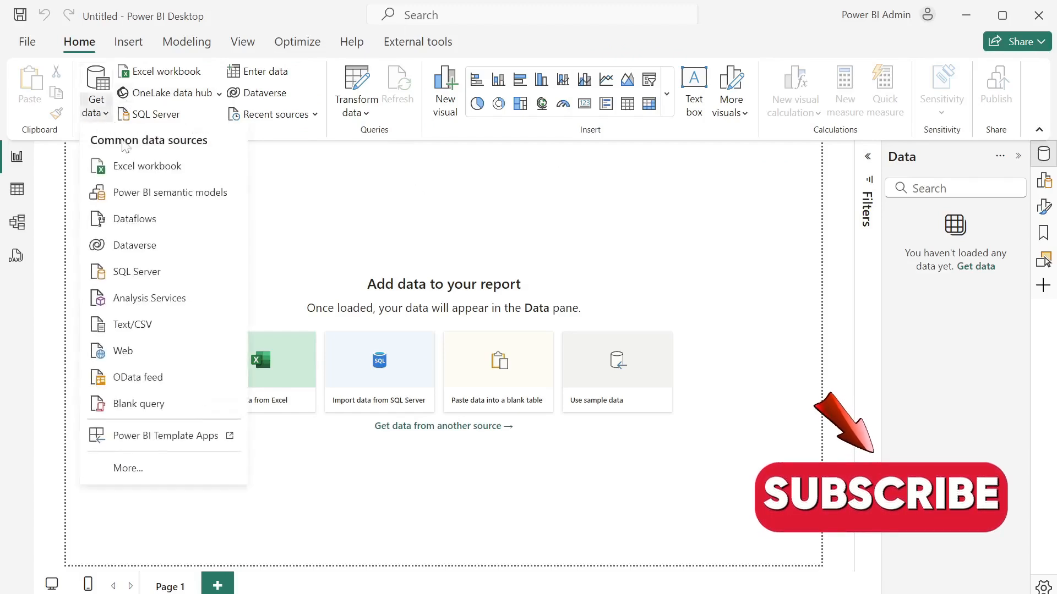
click(145, 167)
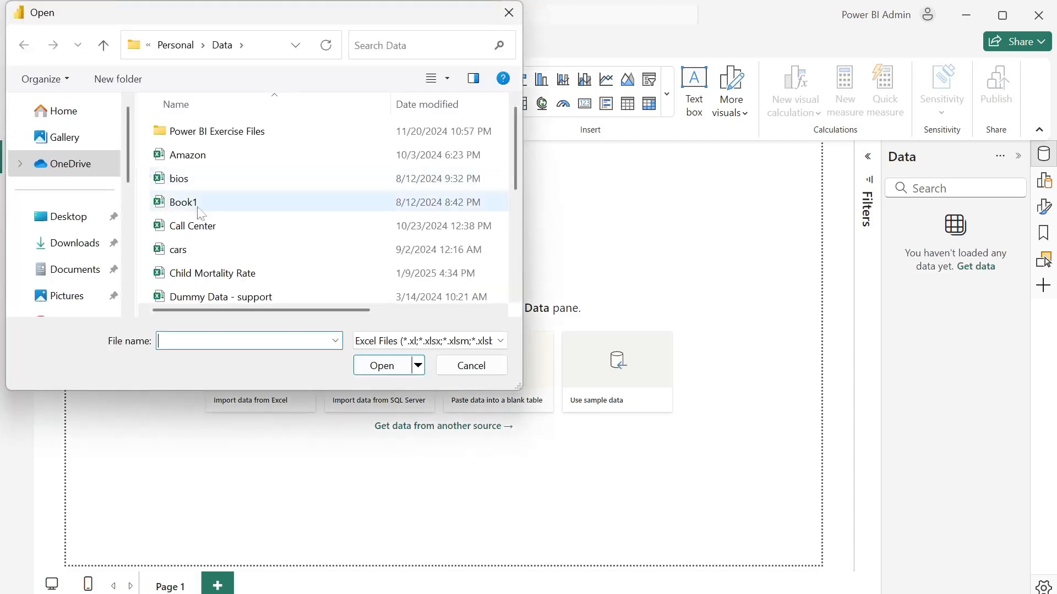
scroll(214, 242, down, 3)
click(182, 199)
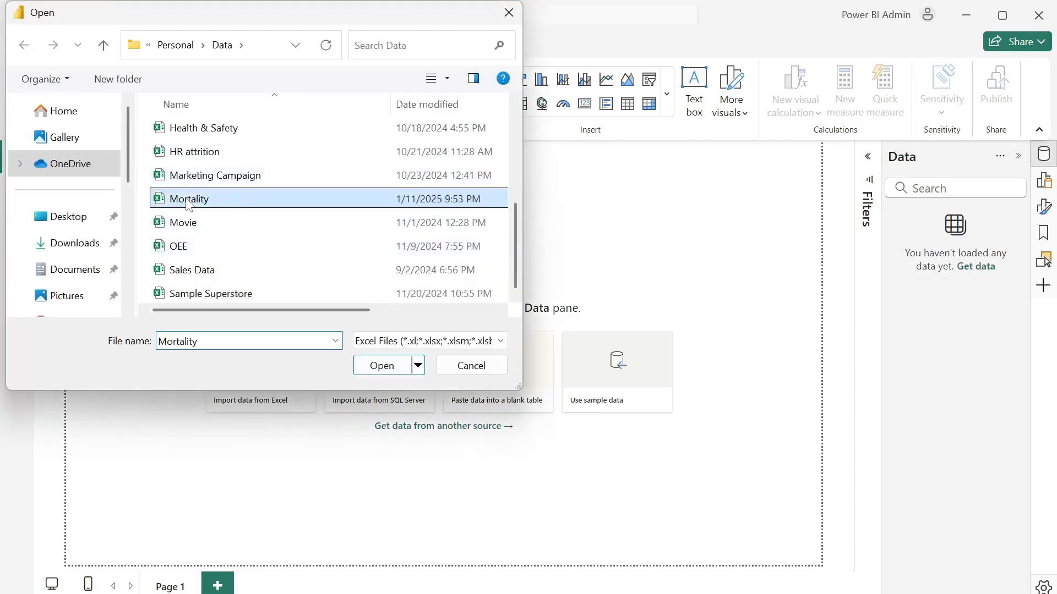
click(399, 367)
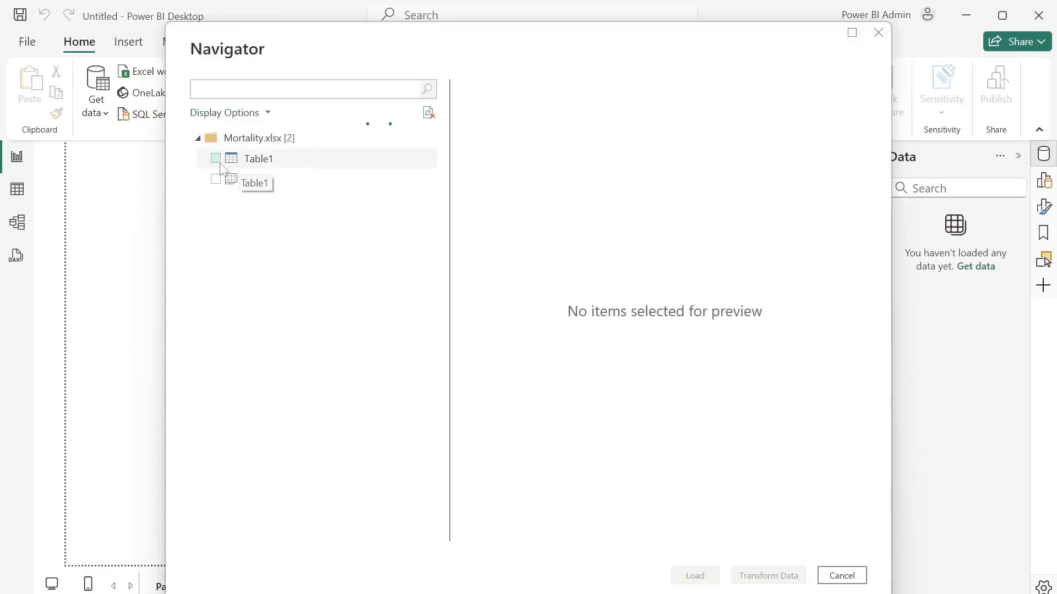
- Choose Table1 from the Mortality workbook and open it in the Power Query Editor for transformation
click(255, 167)
click(215, 159)
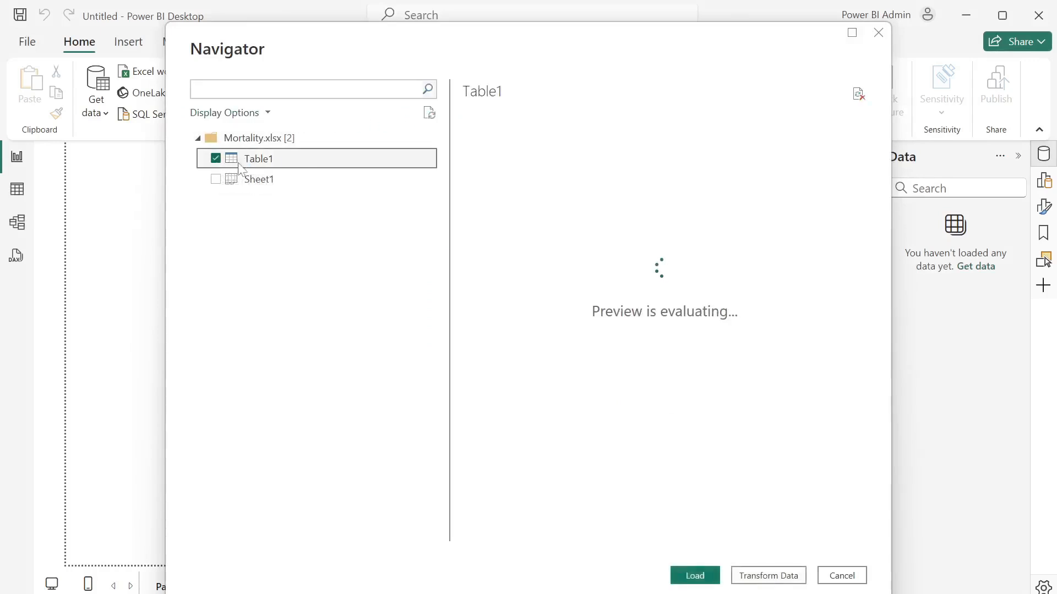
click(768, 575)
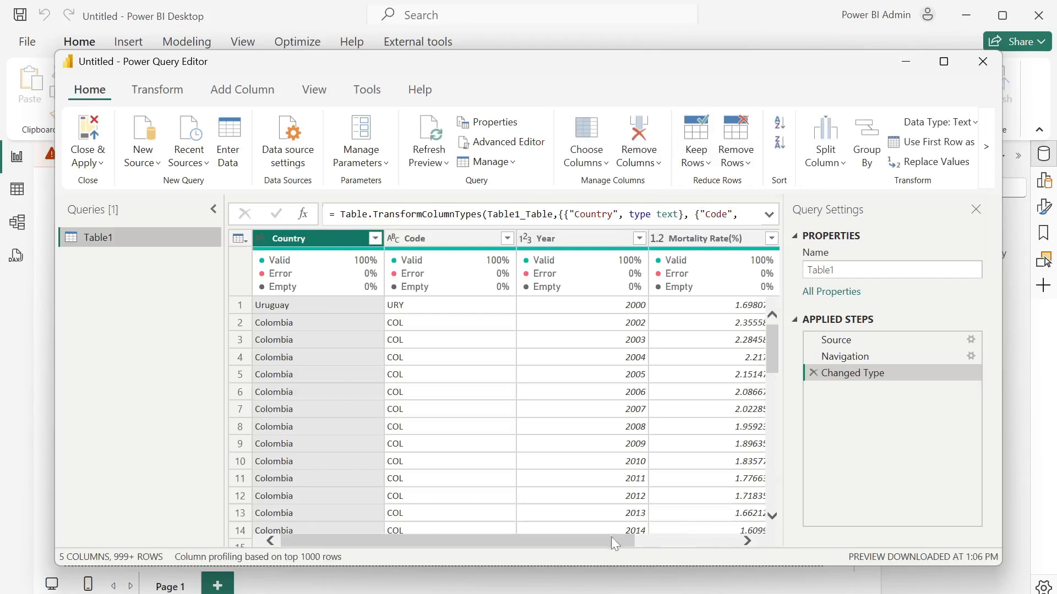
- Divide the values in the Mortality Rate(%) column by 100
drag(611, 537, 713, 536)
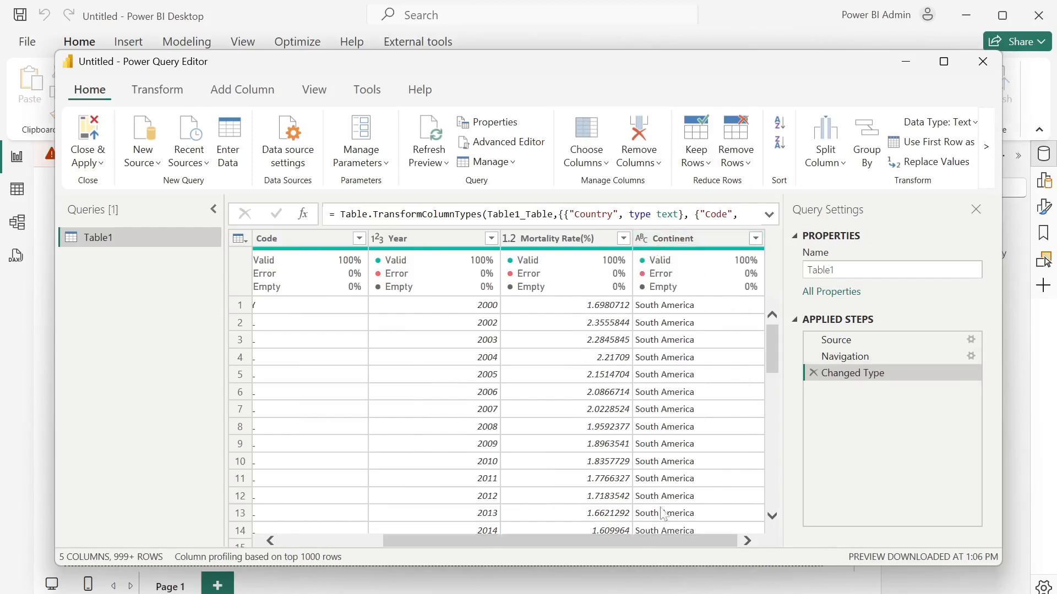
drag(642, 535, 671, 563)
click(167, 91)
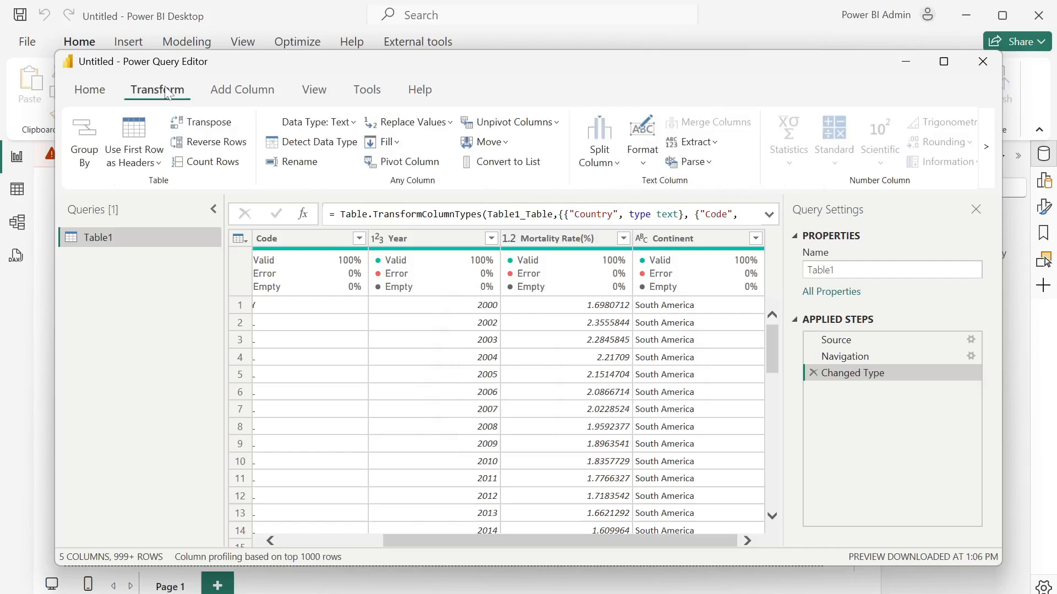
click(556, 241)
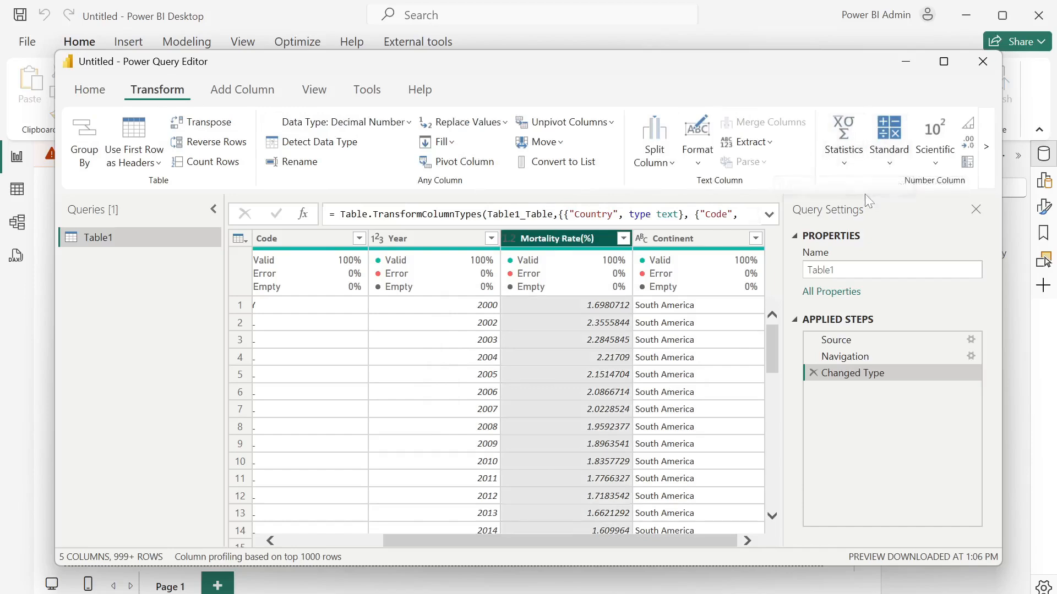
click(889, 165)
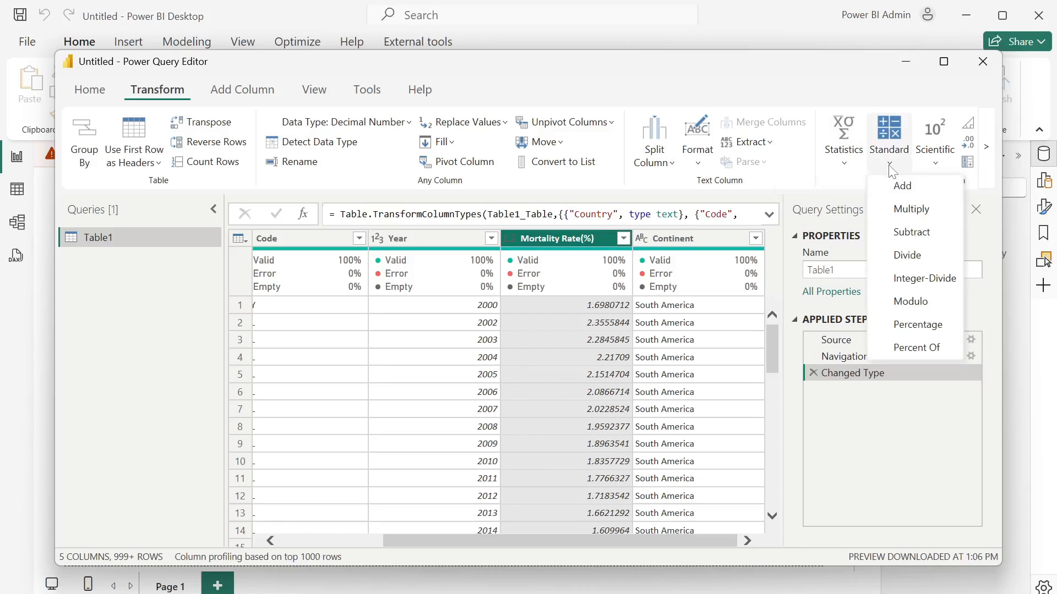
click(913, 258)
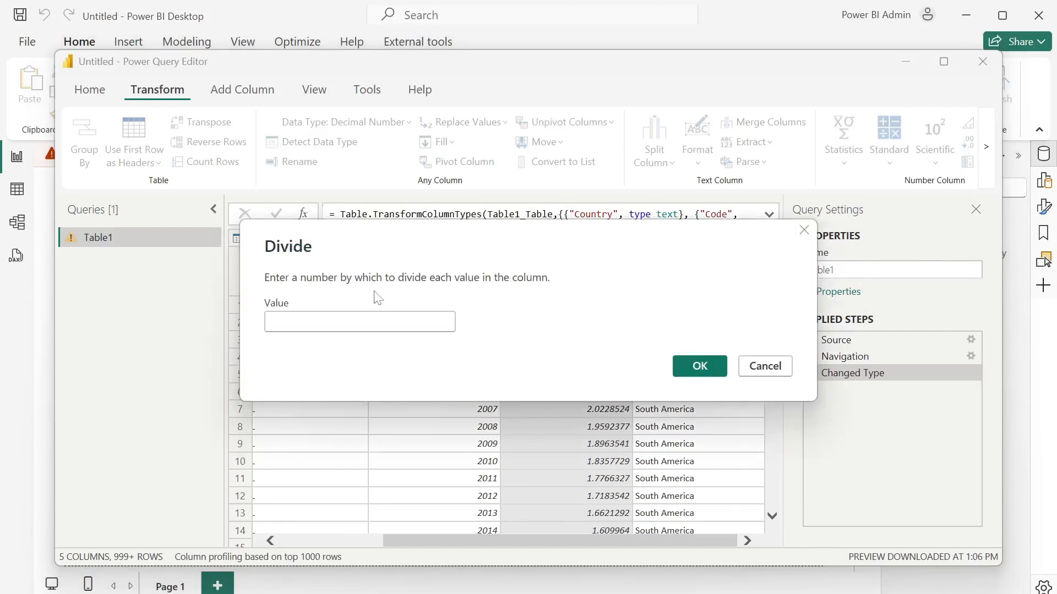
text(100)
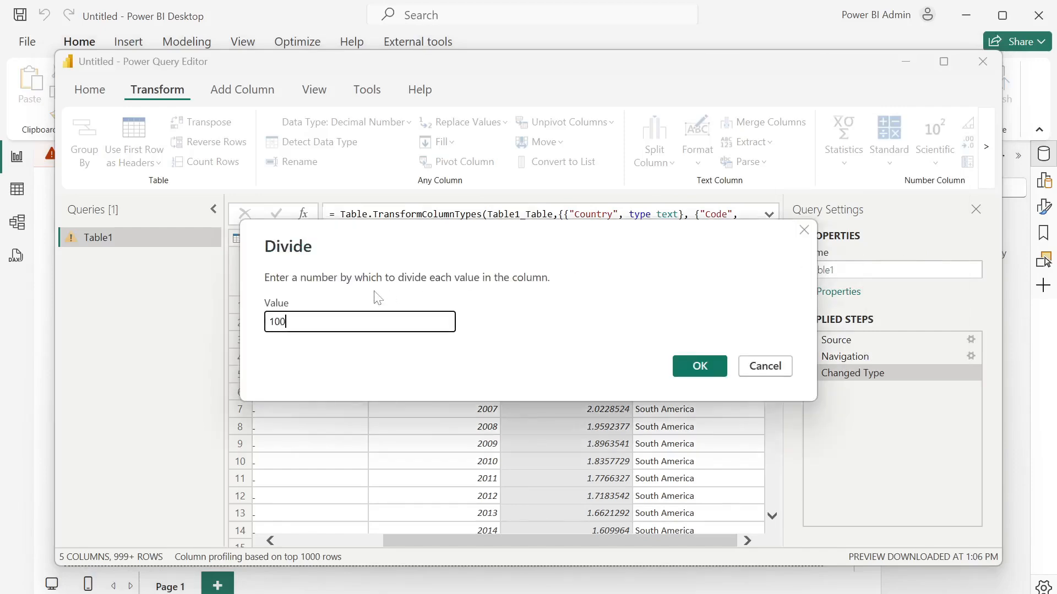
click(704, 369)
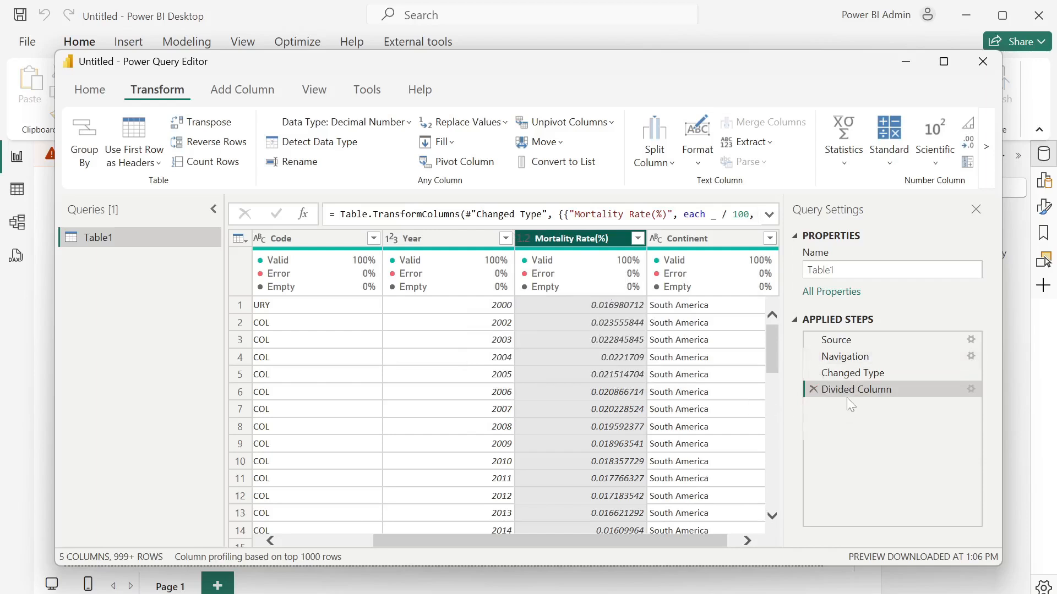
- Check the divided values and rename the Mortality Rate(%) column as Mortality Rate
scroll(578, 341, down, 2)
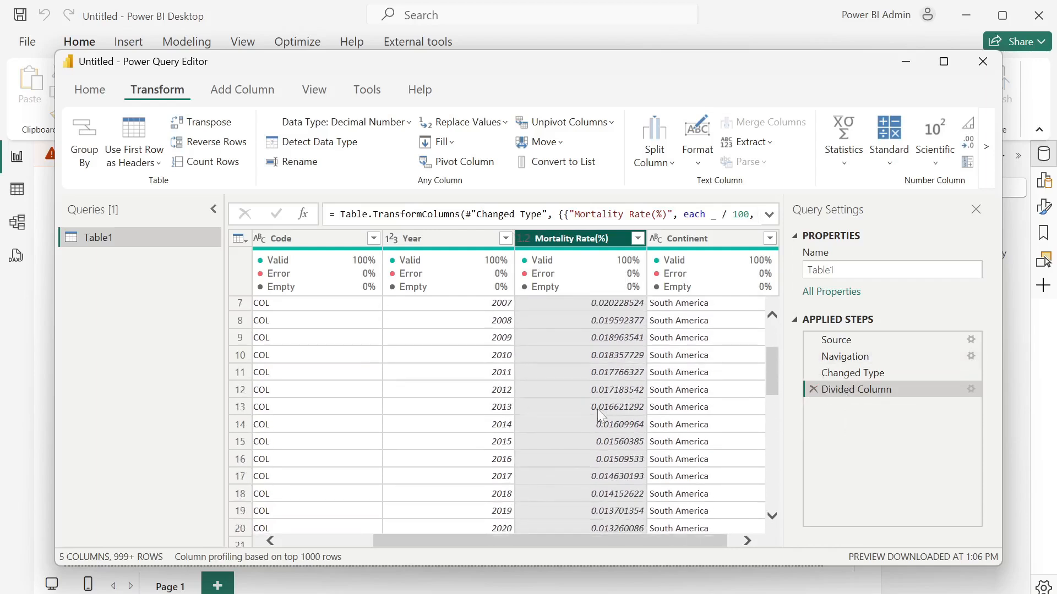
scroll(590, 405, up, 2)
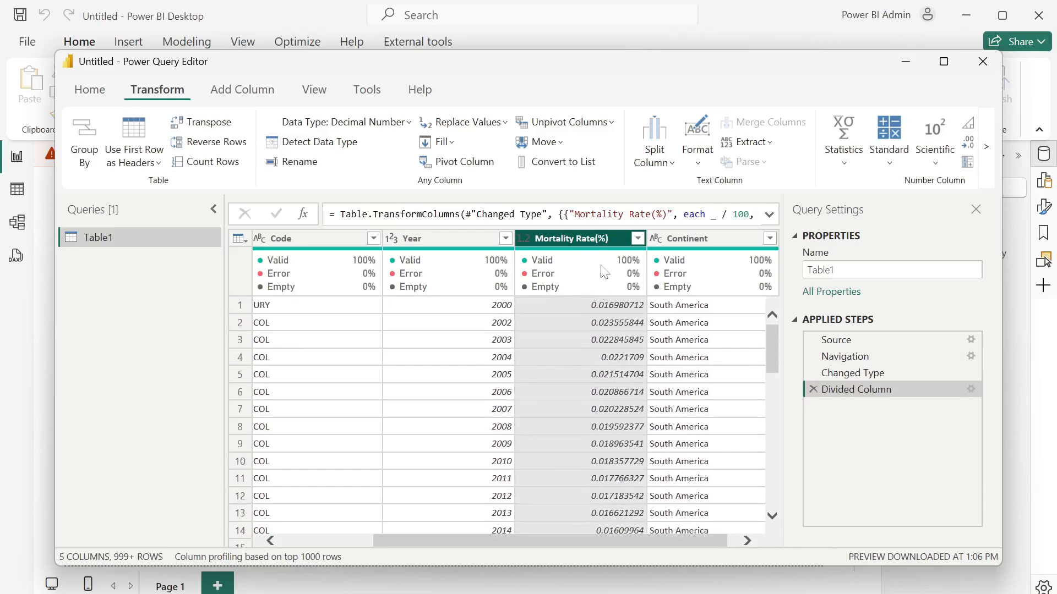
double_click(622, 242)
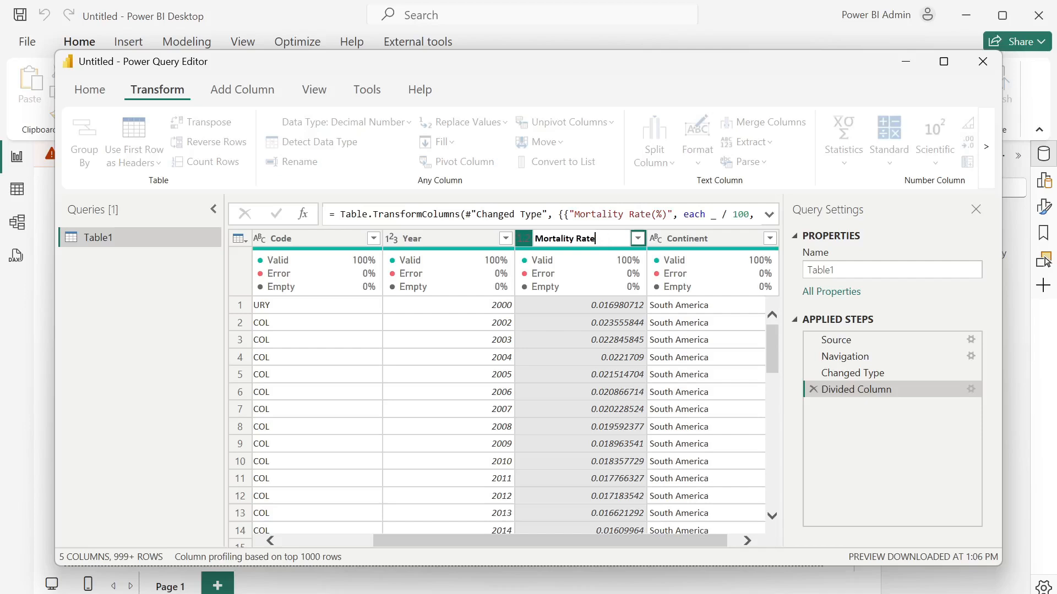
key(Return)
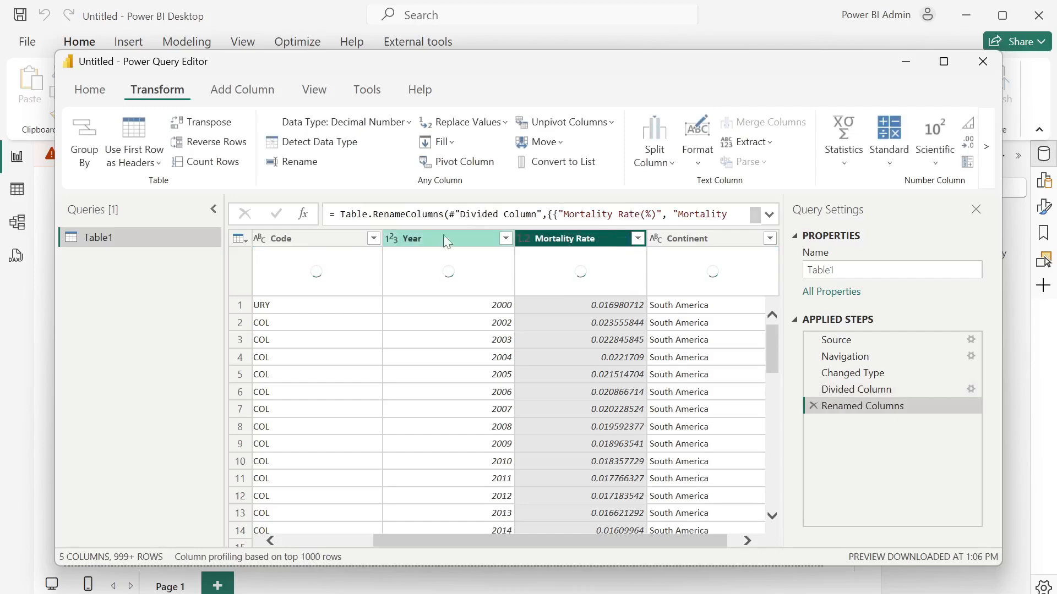
- Rename the Table1 query as Data
double_click(173, 242)
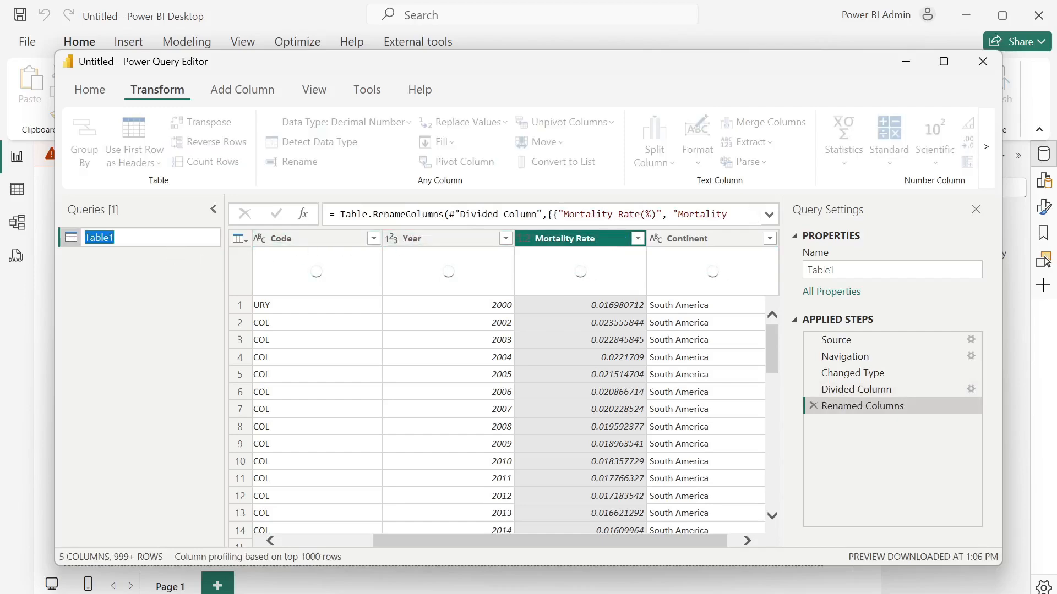
text(Daata)
key(BackSpace)
key(BackSpace)
key(BackSpace)
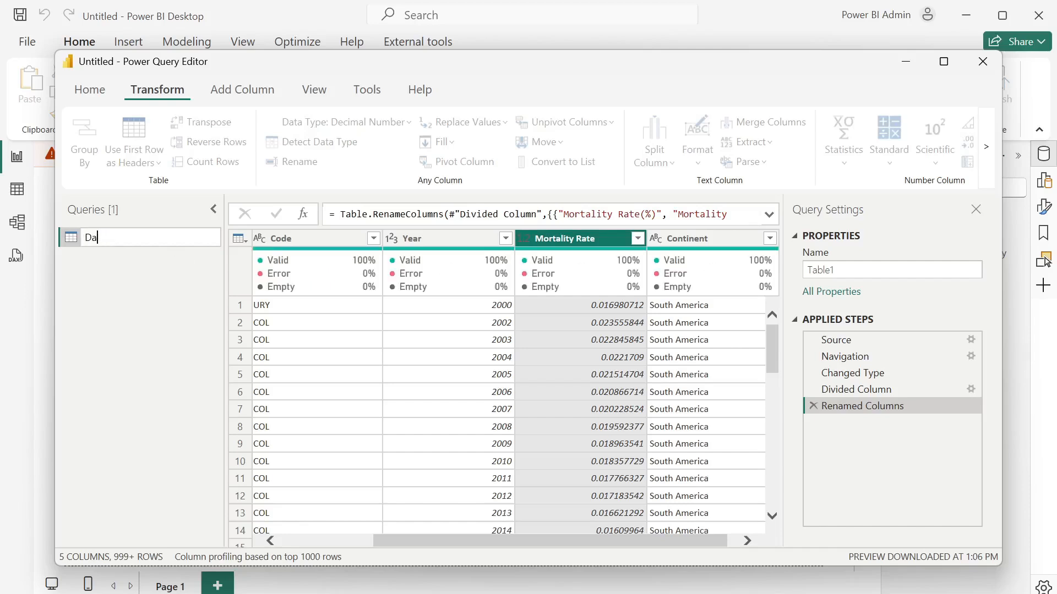
text(ta)
key(Return)
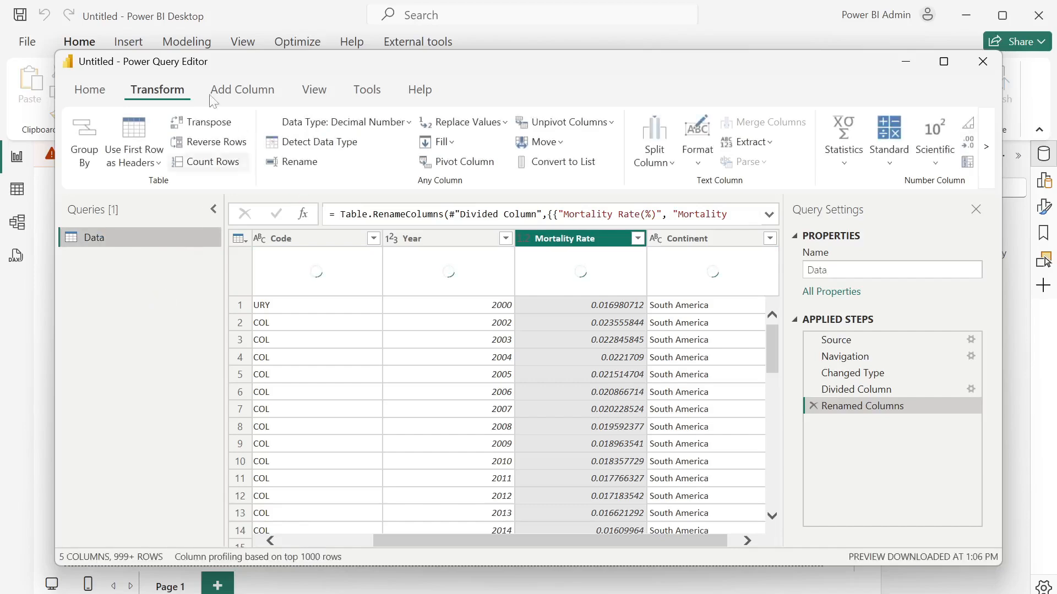
- Close the Power Query Editor and apply the query changes to the report
click(98, 93)
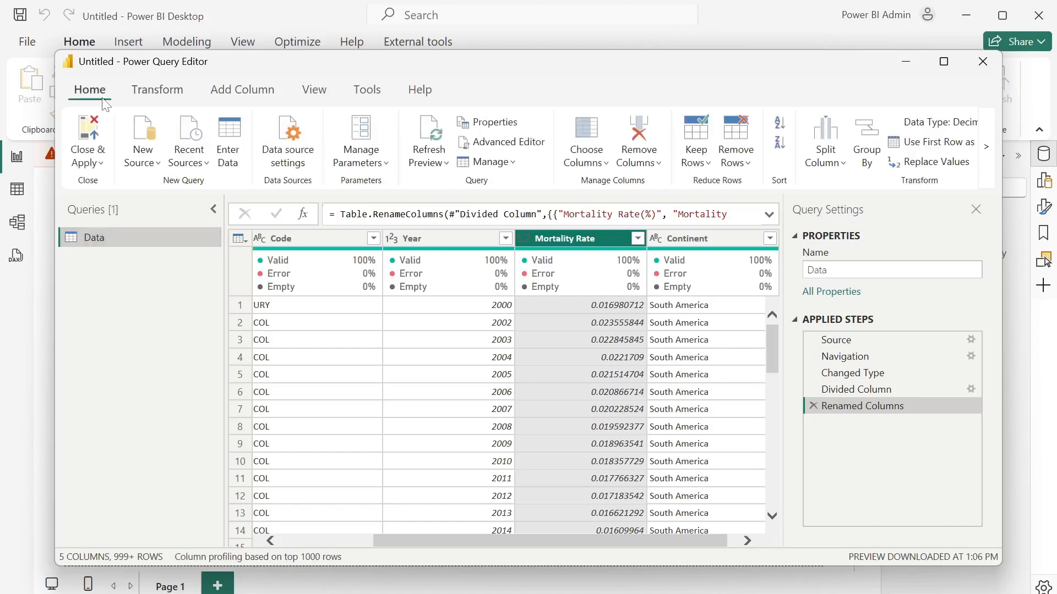
click(94, 164)
click(99, 184)
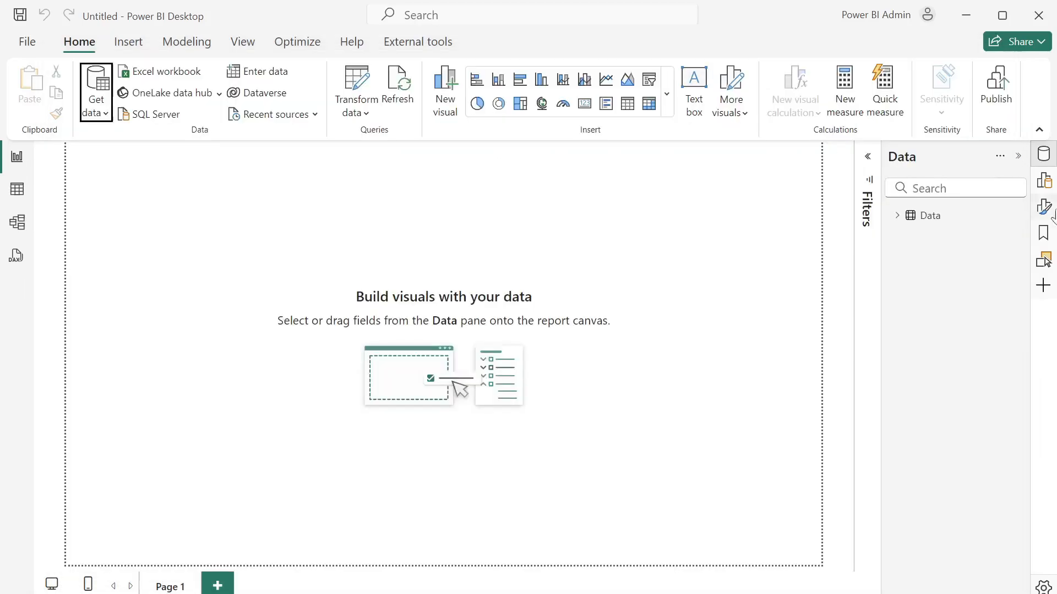
- Create a measure in the Data table with the formula % Mortality = AVERAGE(Data[Mortality Rate])
click(897, 218)
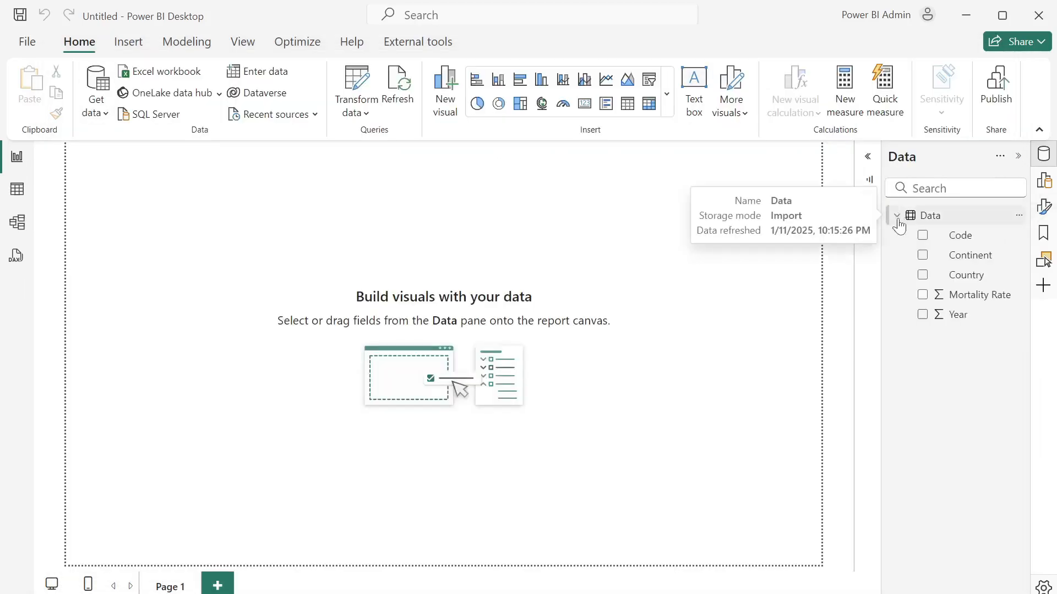
right_click(975, 237)
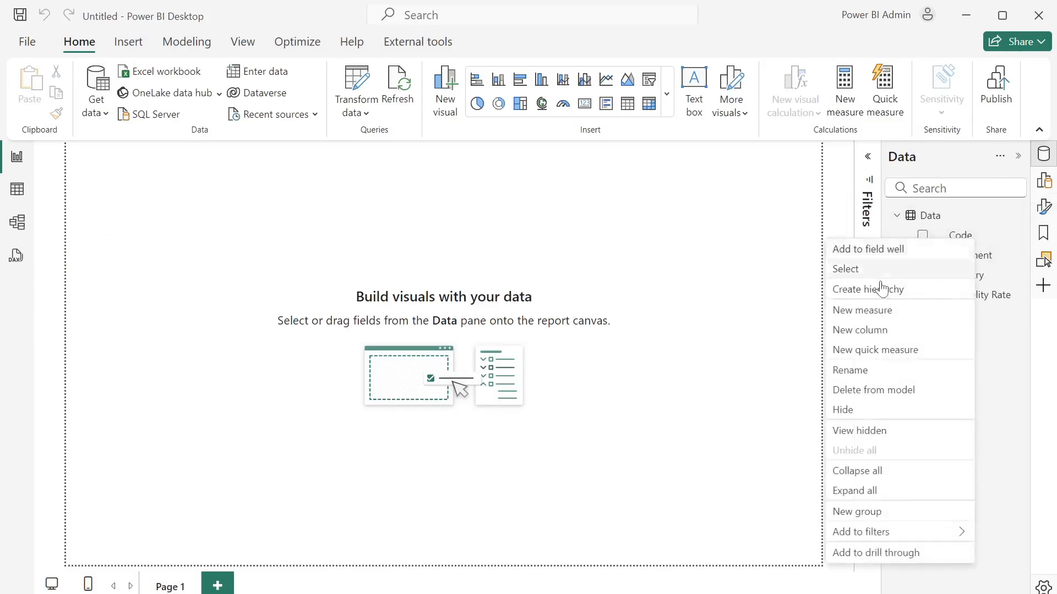
click(889, 318)
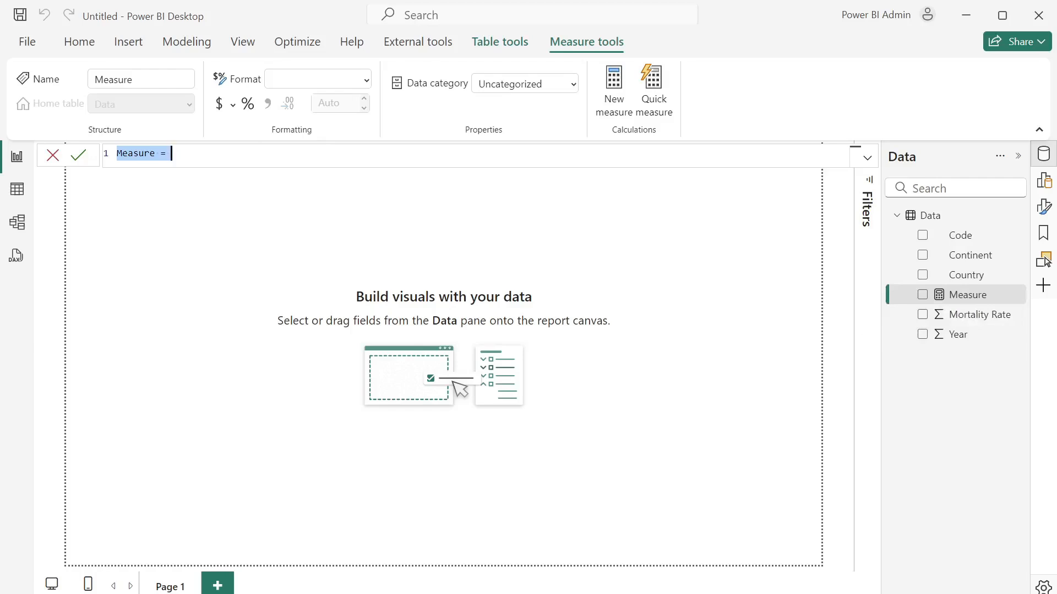
text(Mortality)
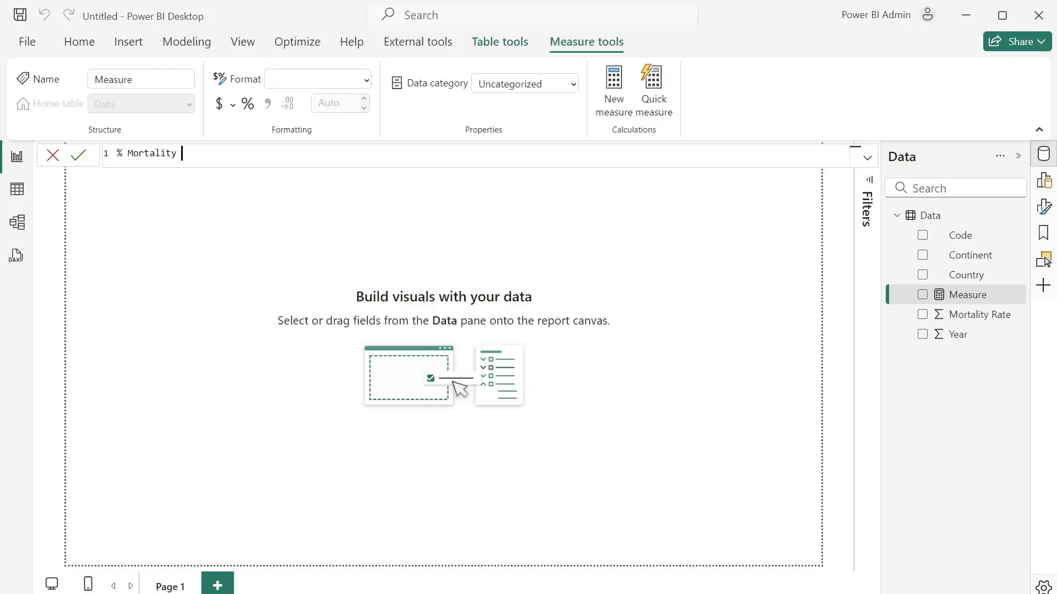
text(ave)
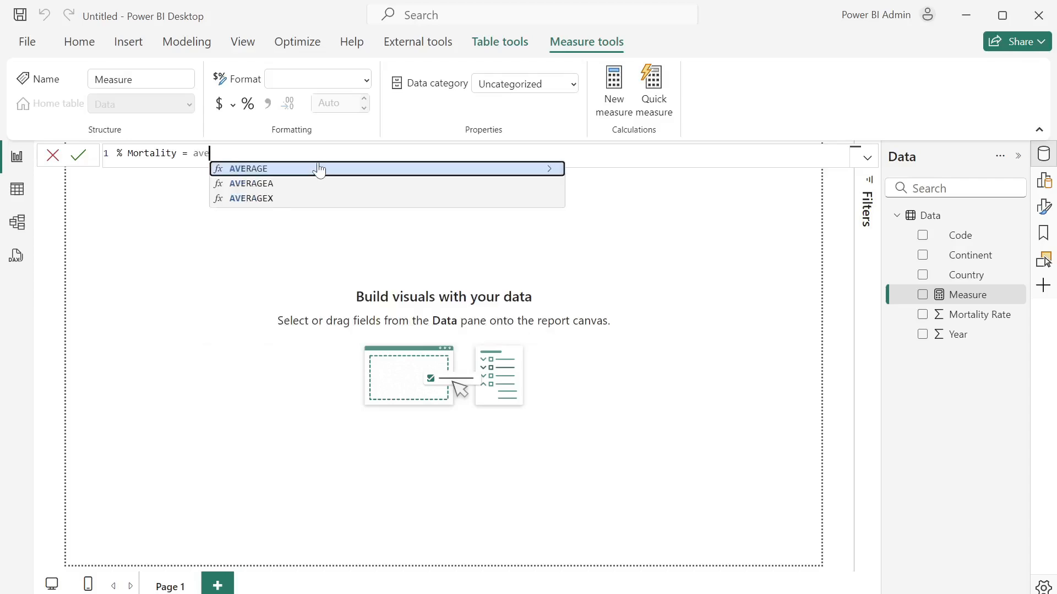
key(Tab)
text(mor)
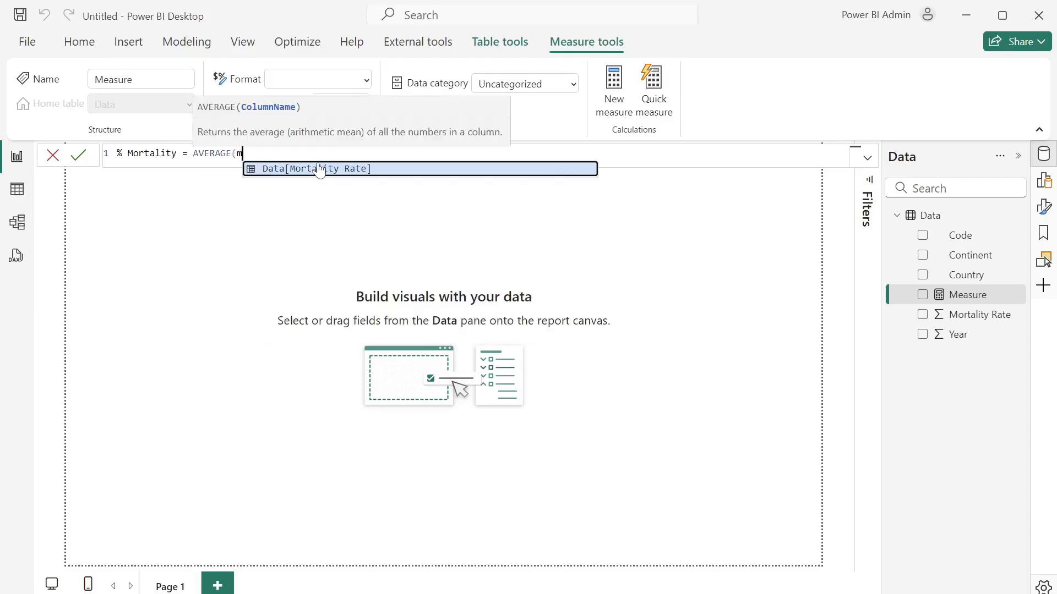
click(320, 169)
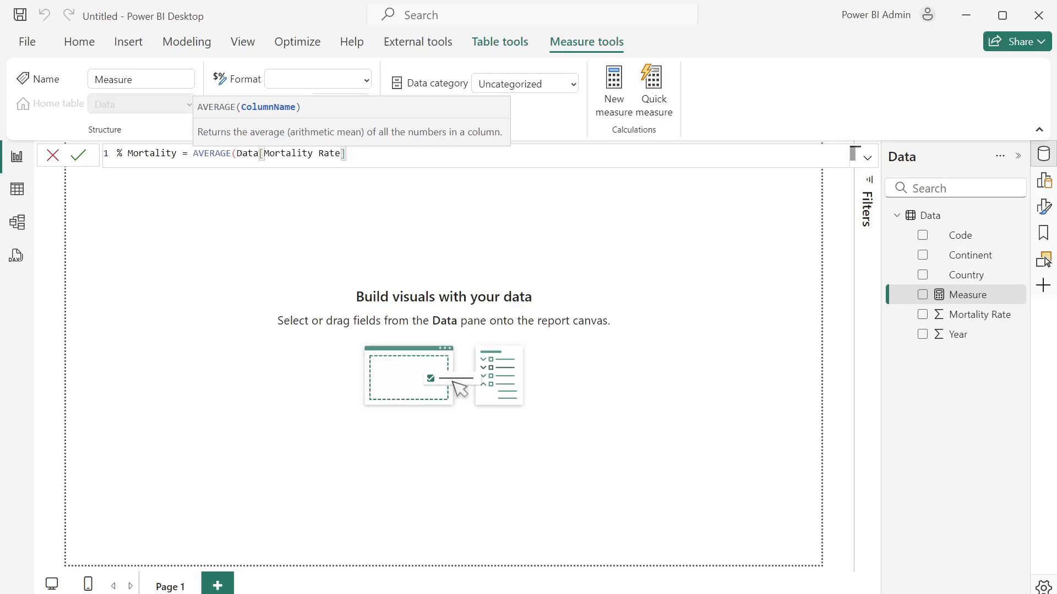
text())
key(Return)
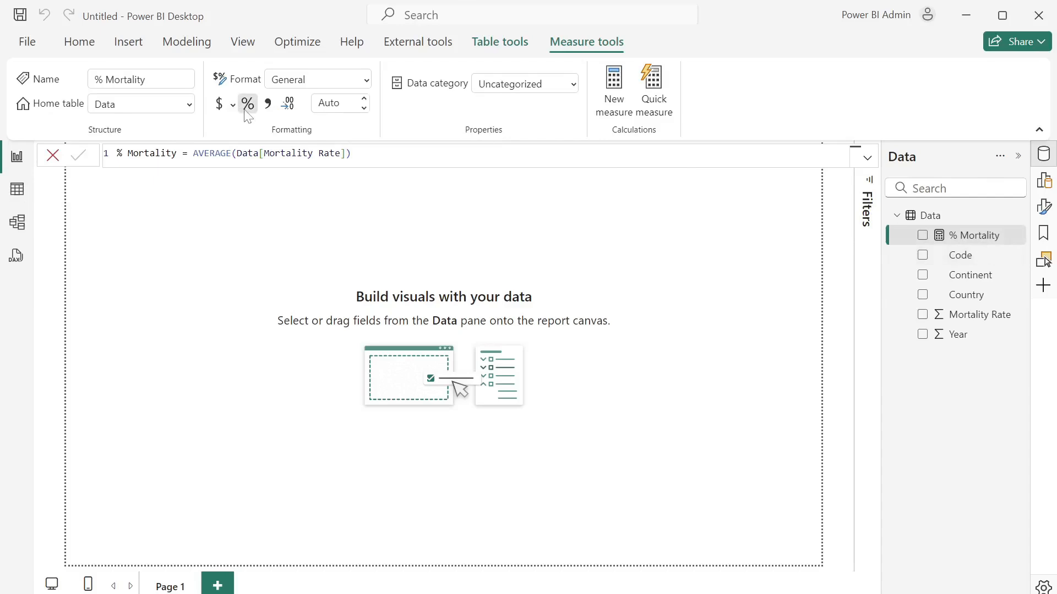
click(341, 244)
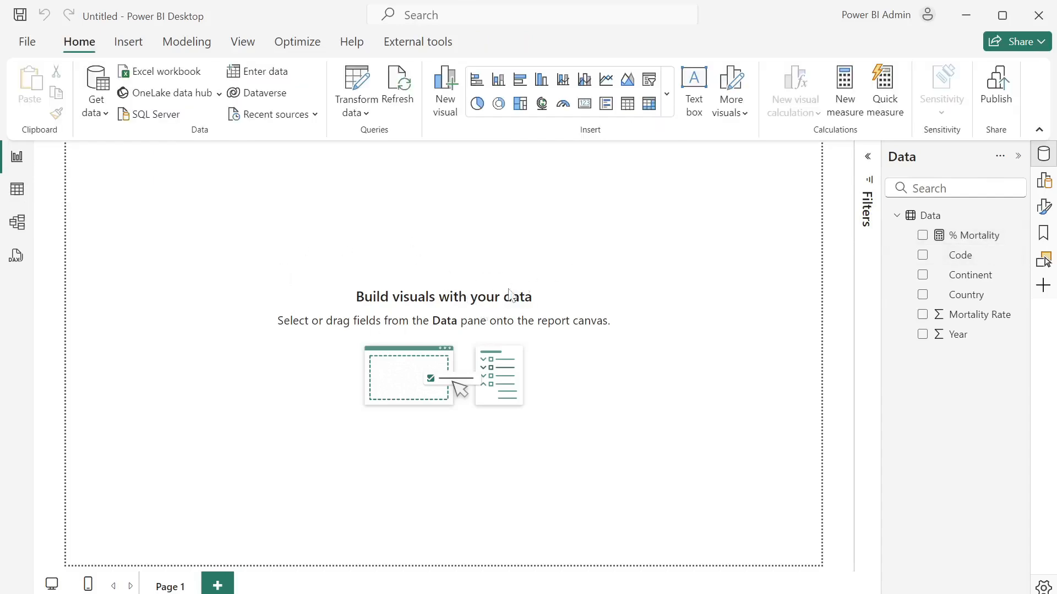
- Set the report page's canvas background to the recent red color with 95% transparency
click(1045, 208)
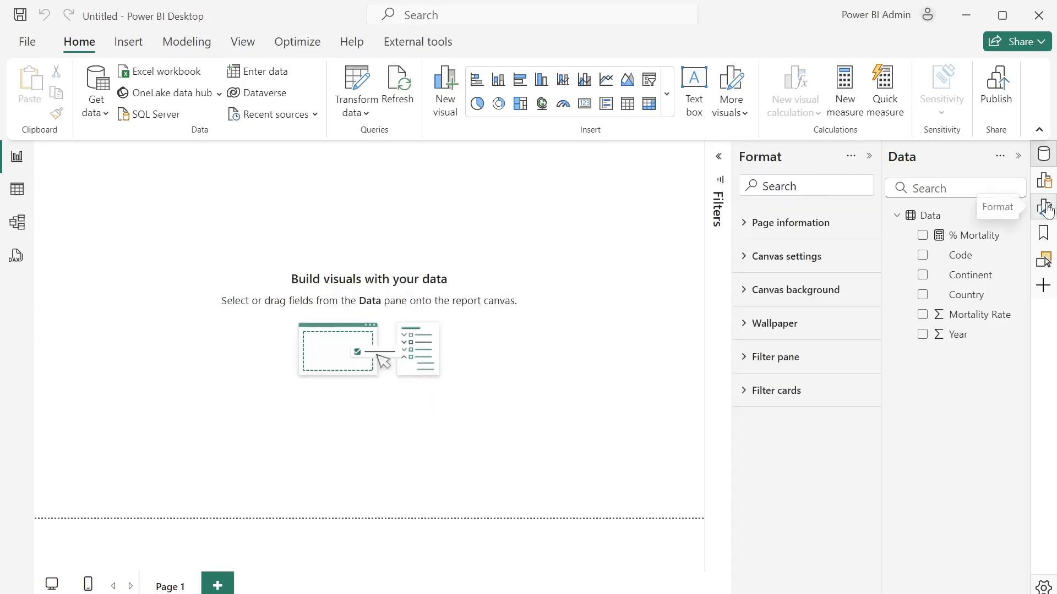
click(747, 298)
click(779, 345)
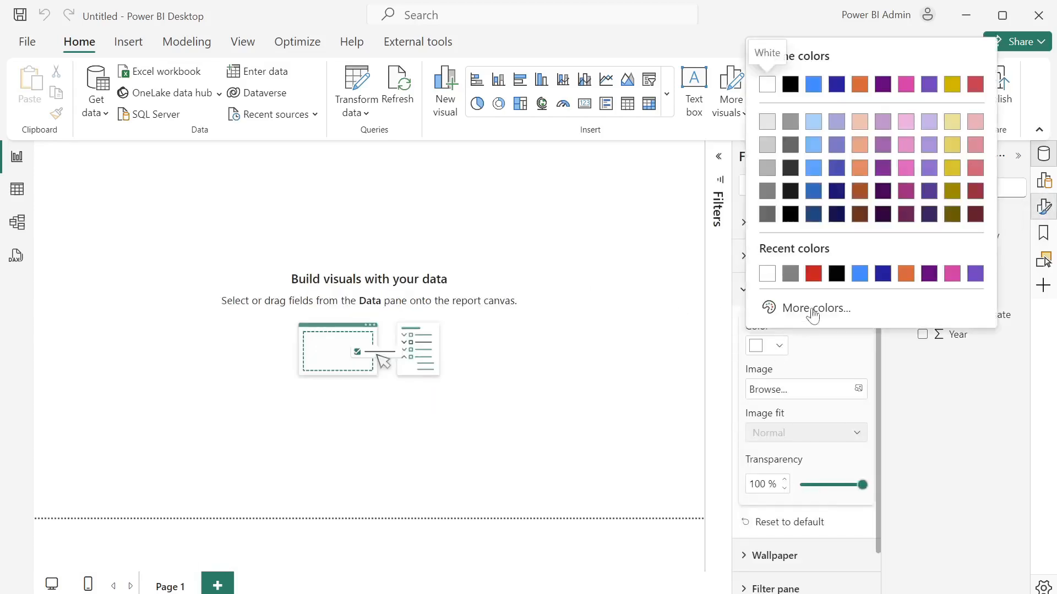
click(814, 274)
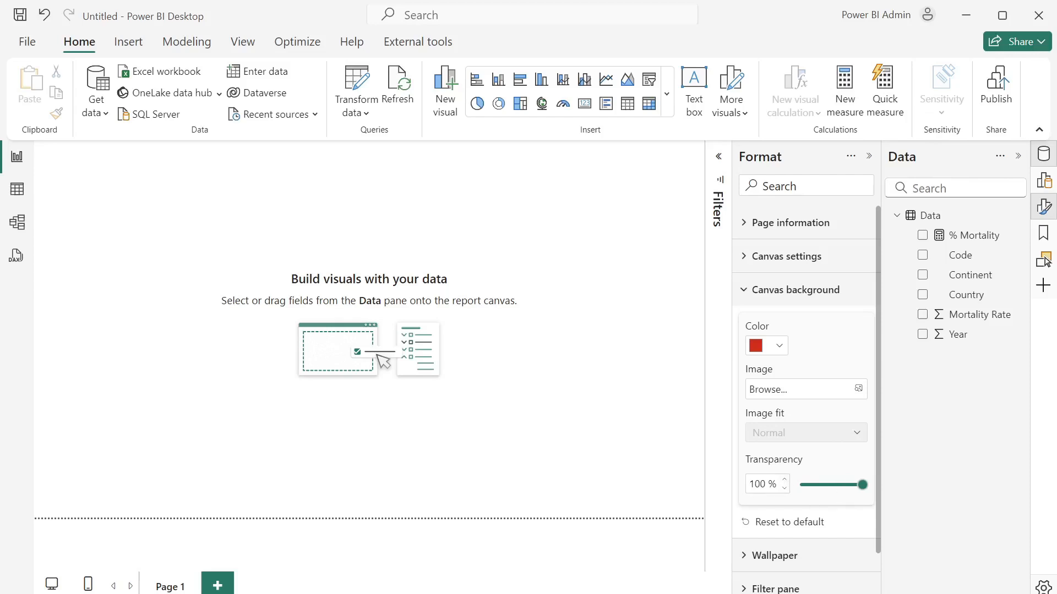
double_click(757, 484)
text(95)
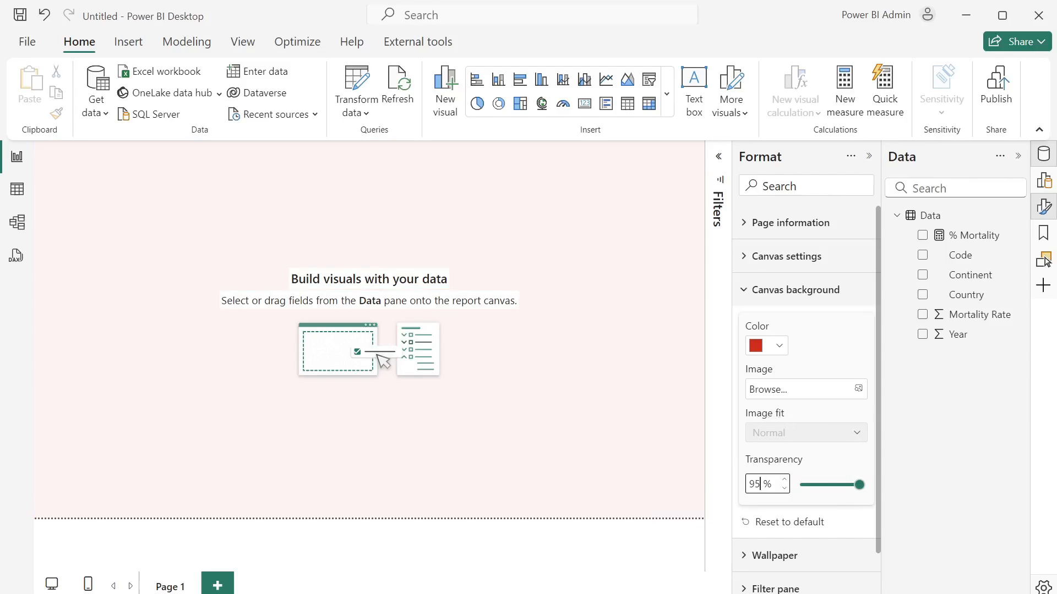
click(869, 157)
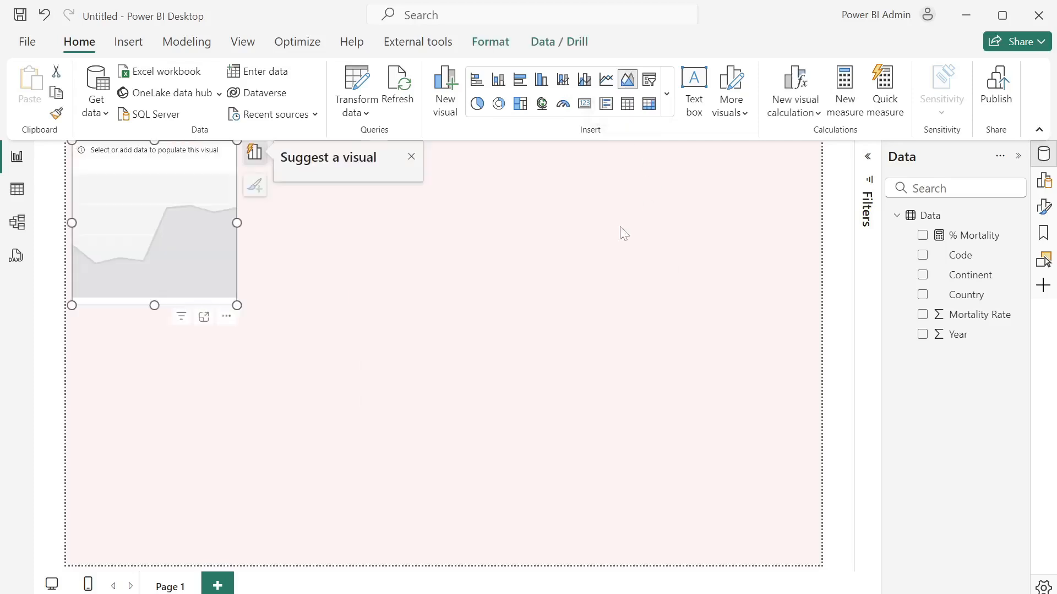
- Make the empty area chart a tall visual along the page's right edge and plot % Mortality by Year with Country as small multiples
drag(229, 323, 805, 552)
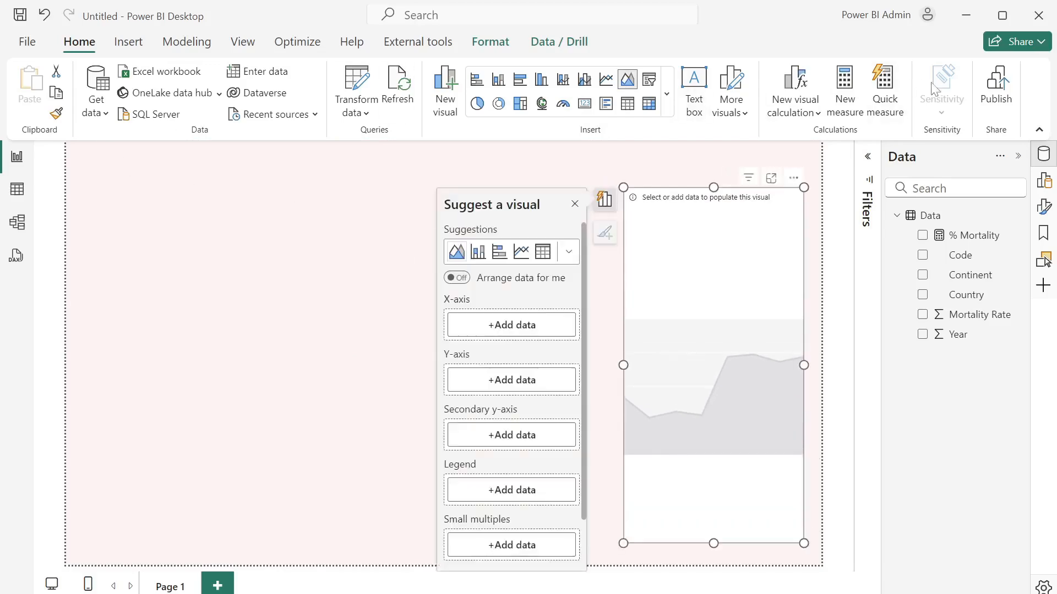
click(1047, 184)
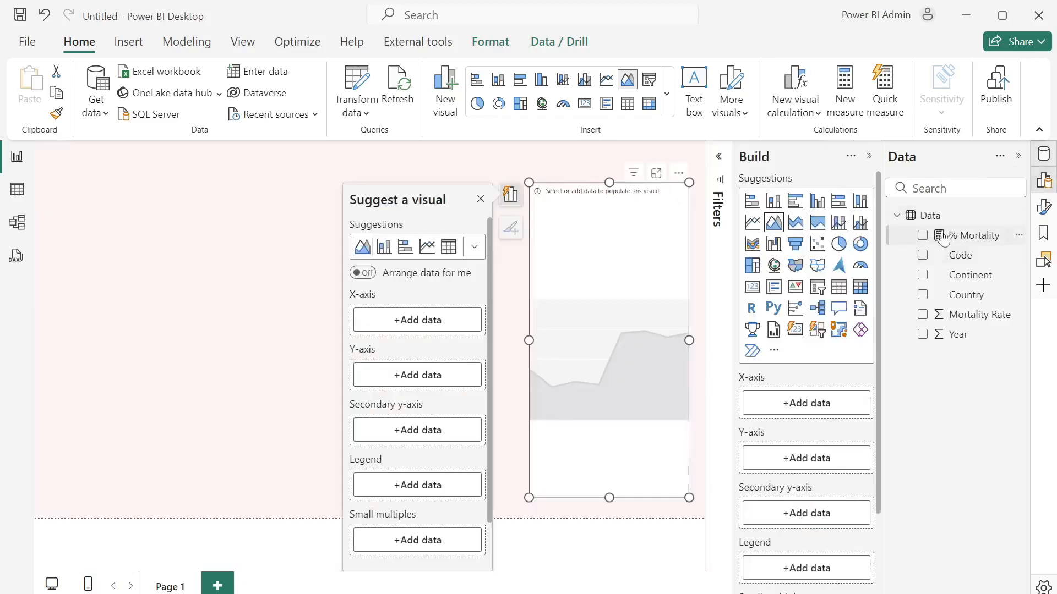
drag(955, 337, 809, 413)
drag(946, 236, 793, 486)
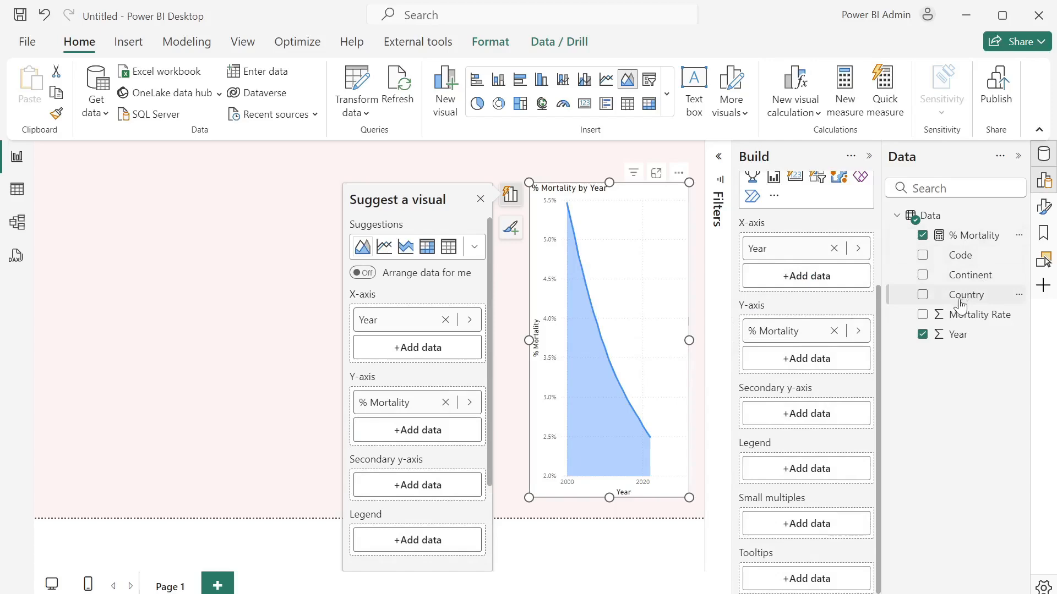
drag(960, 296, 807, 529)
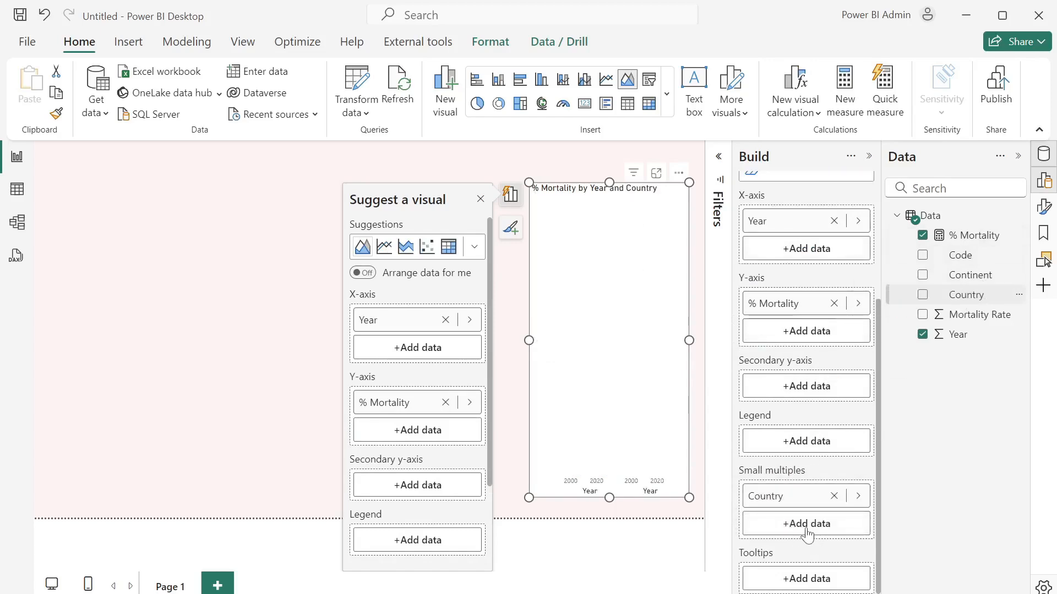
- Filter the area chart's Country field with a Top N filter showing the top 5 by % Mortality
click(719, 184)
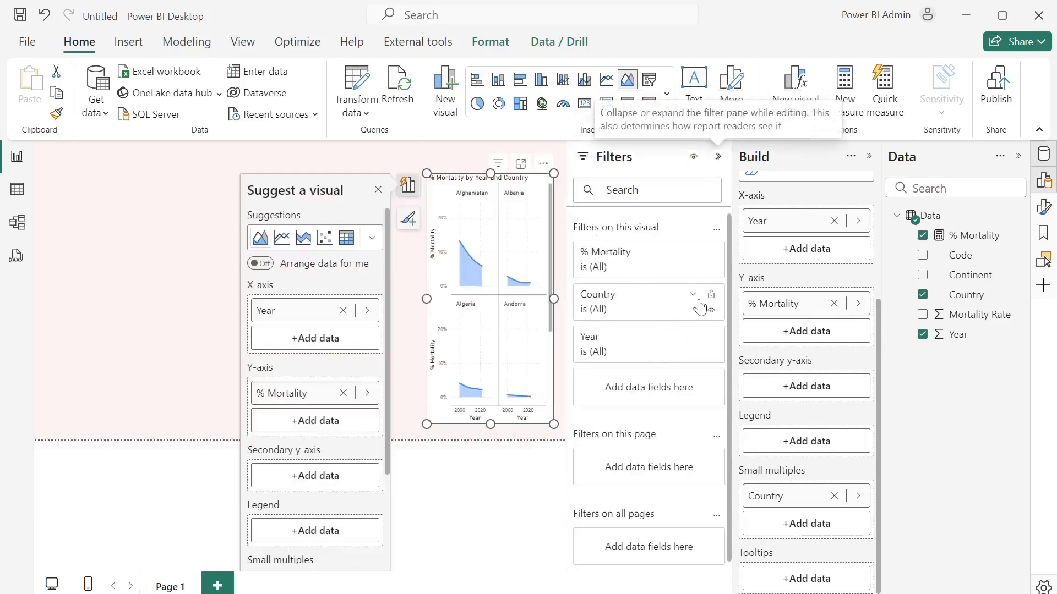
click(692, 295)
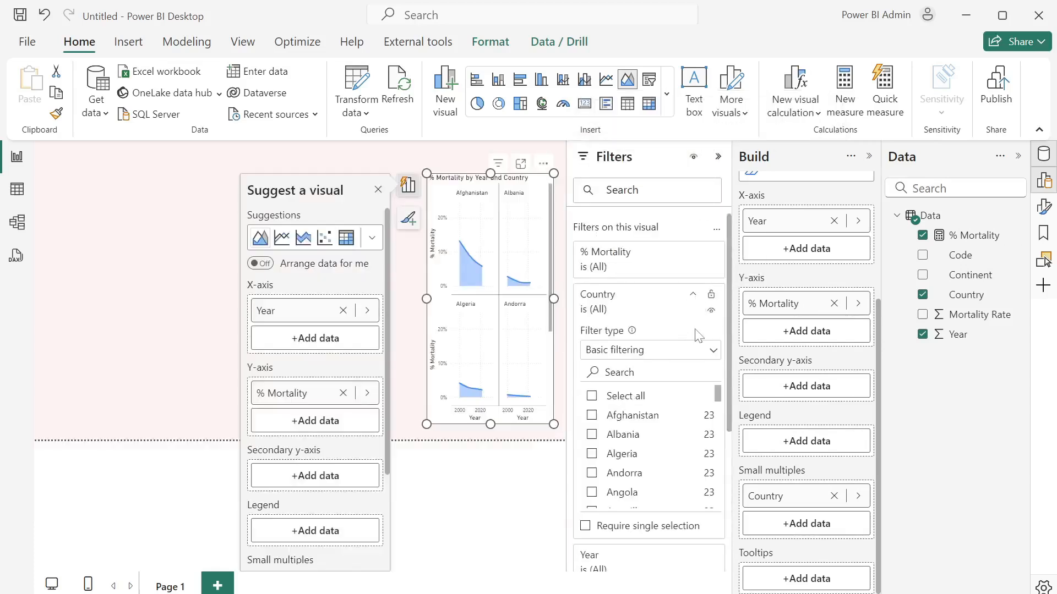
click(700, 356)
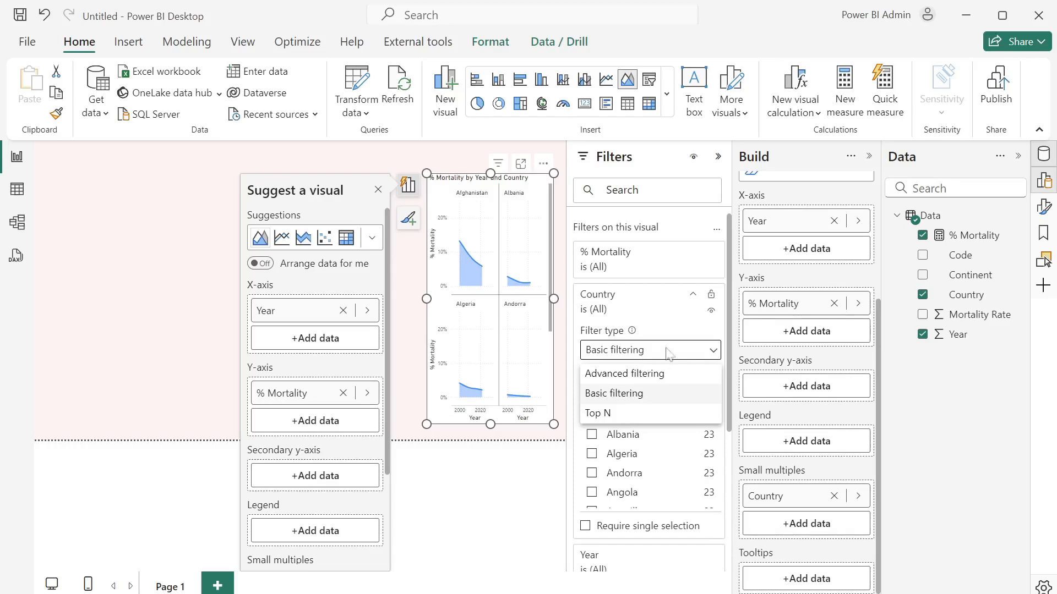
click(602, 414)
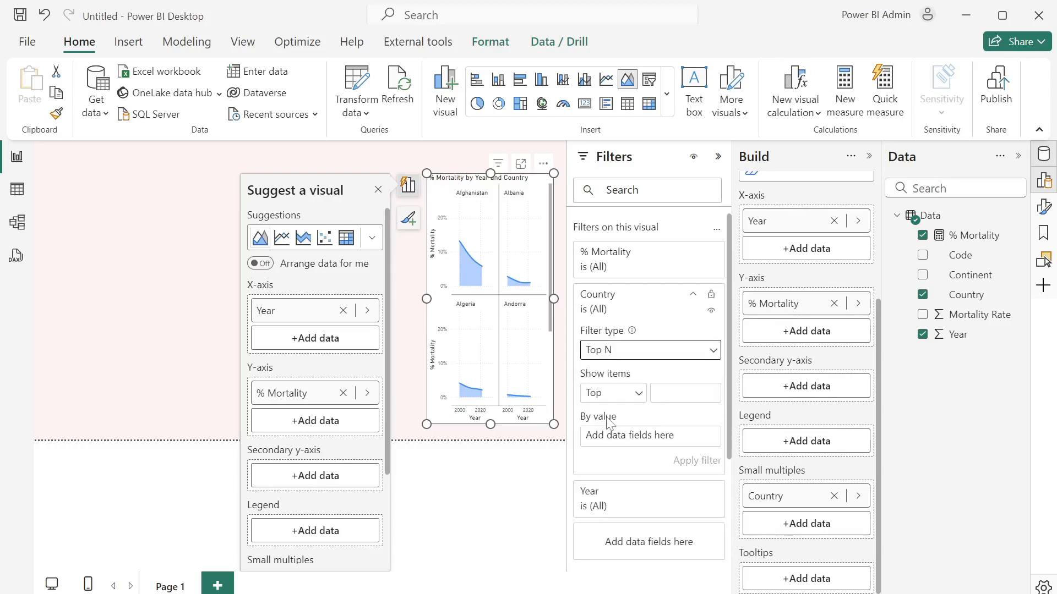
click(685, 392)
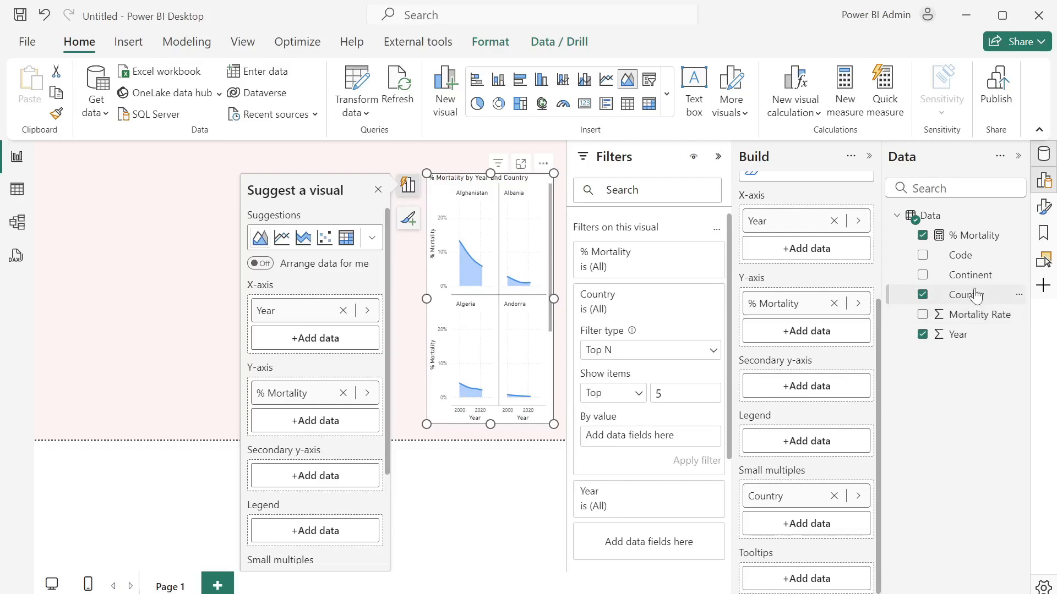
drag(982, 235, 677, 443)
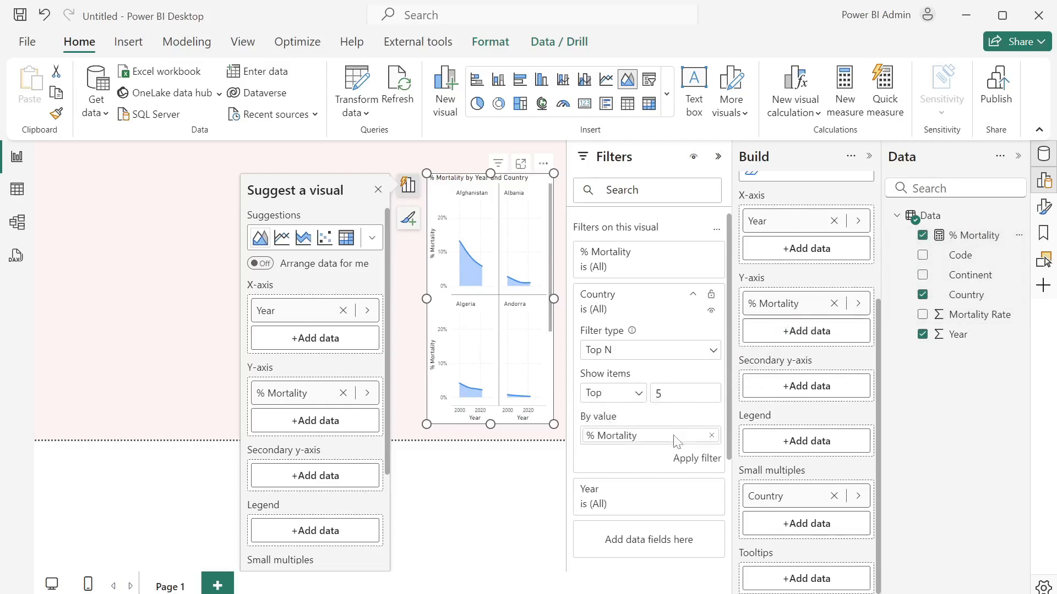
click(702, 459)
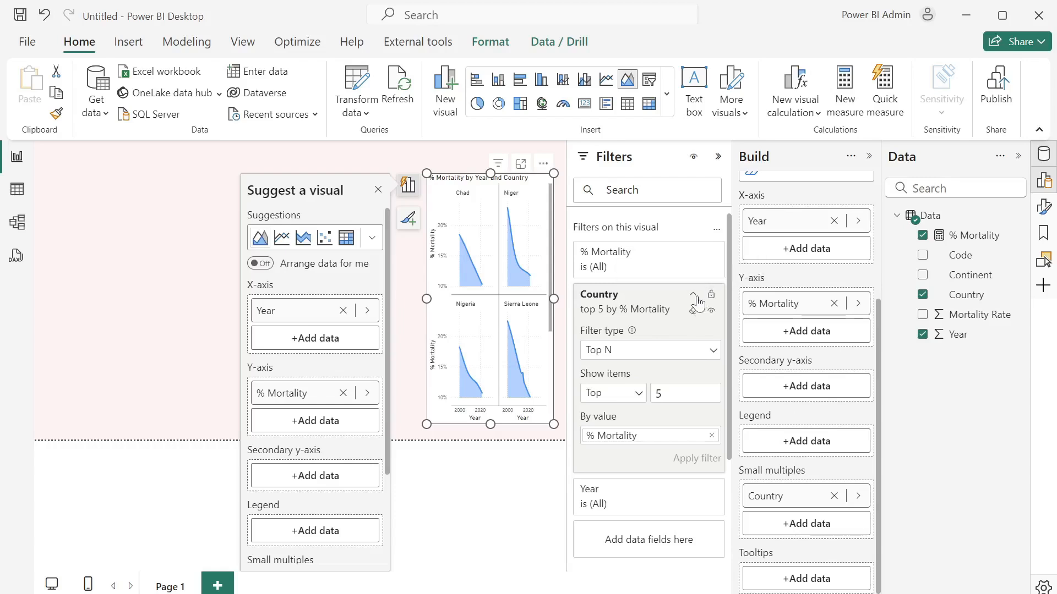
click(693, 296)
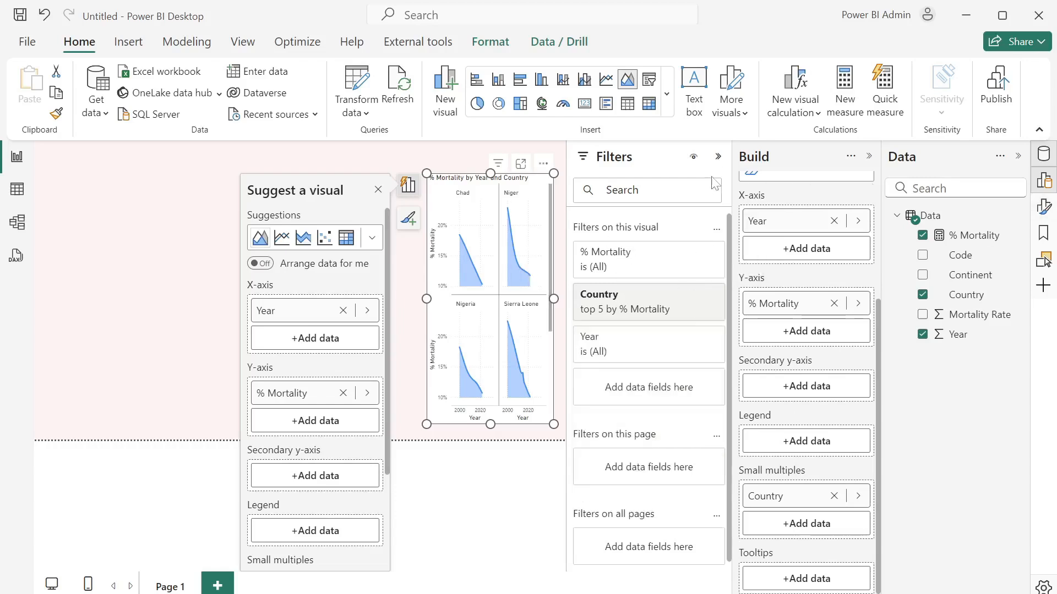
click(721, 158)
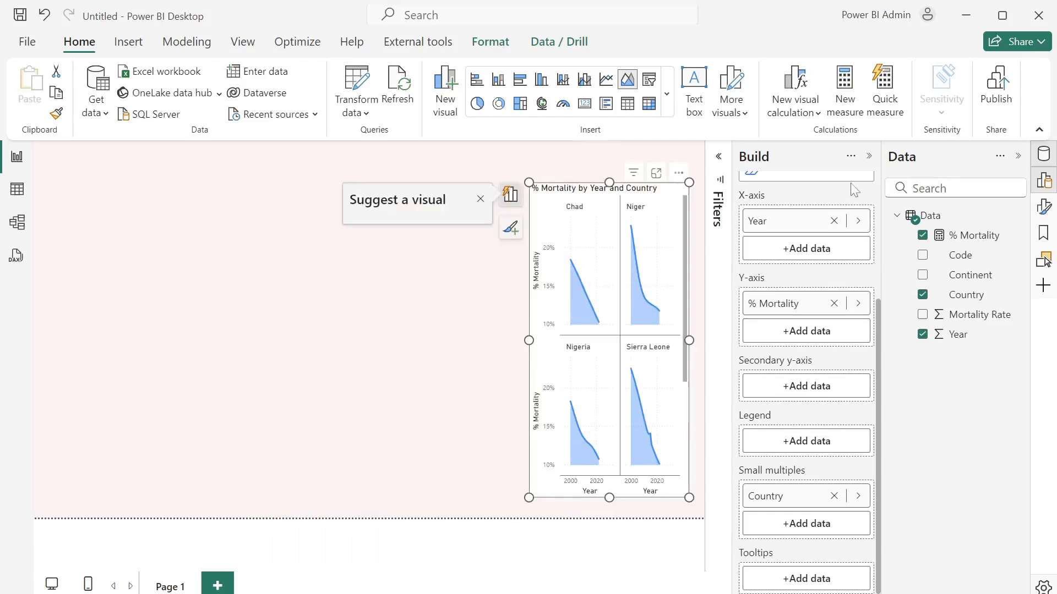
- Arrange the area chart's small multiples in a layout of 5 rows and 1 column
click(869, 158)
click(1044, 207)
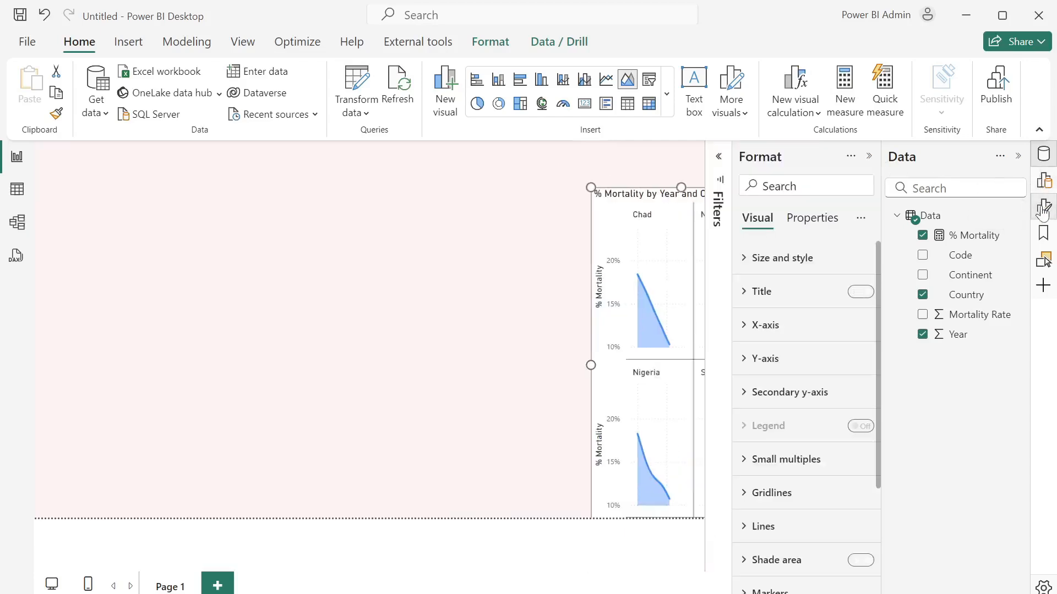
click(1018, 157)
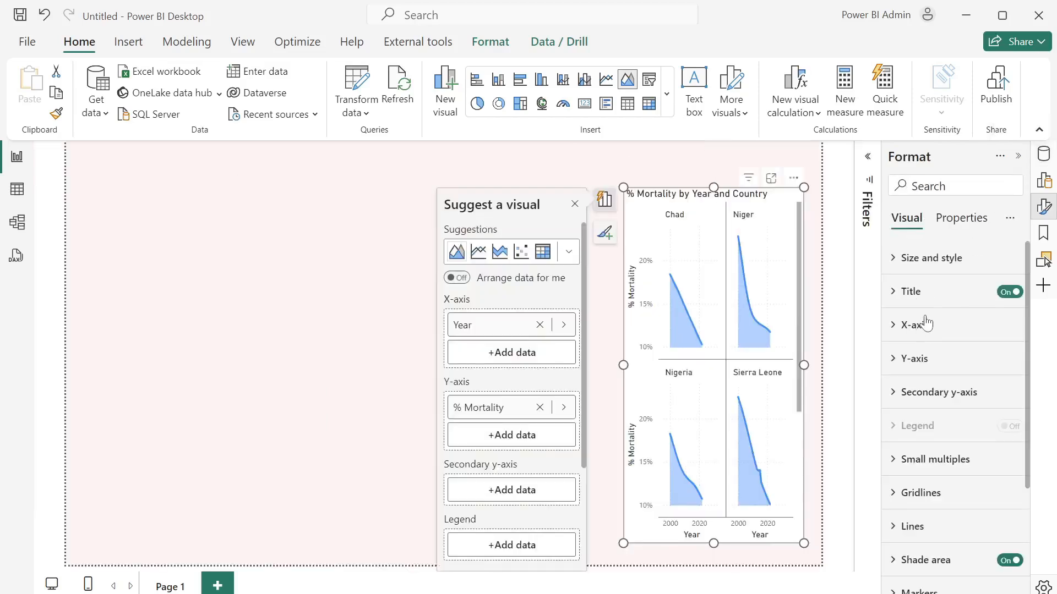
scroll(926, 323, down, 2)
scroll(927, 323, down, 1)
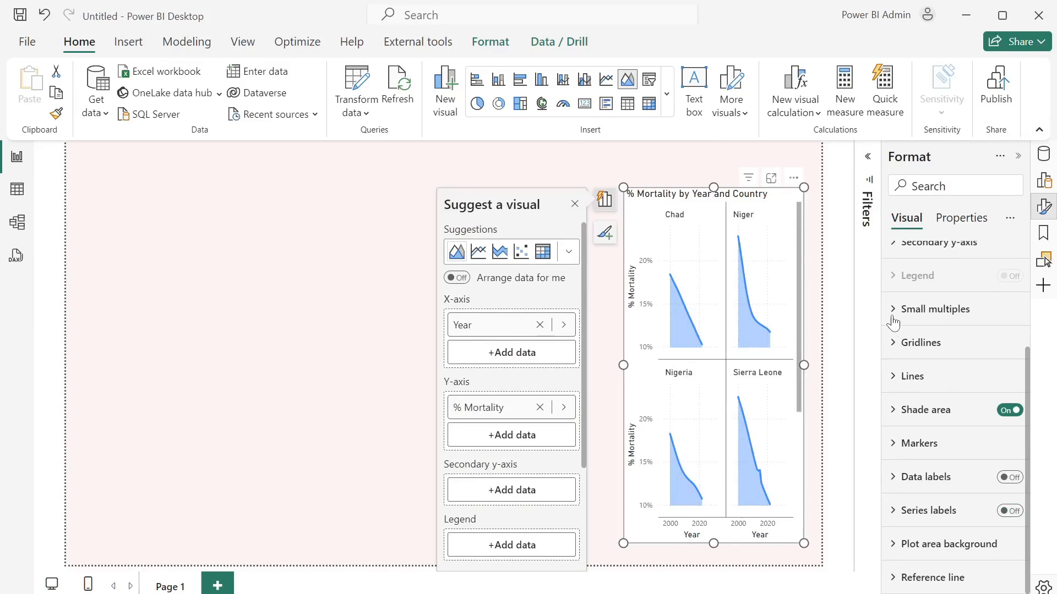
click(895, 314)
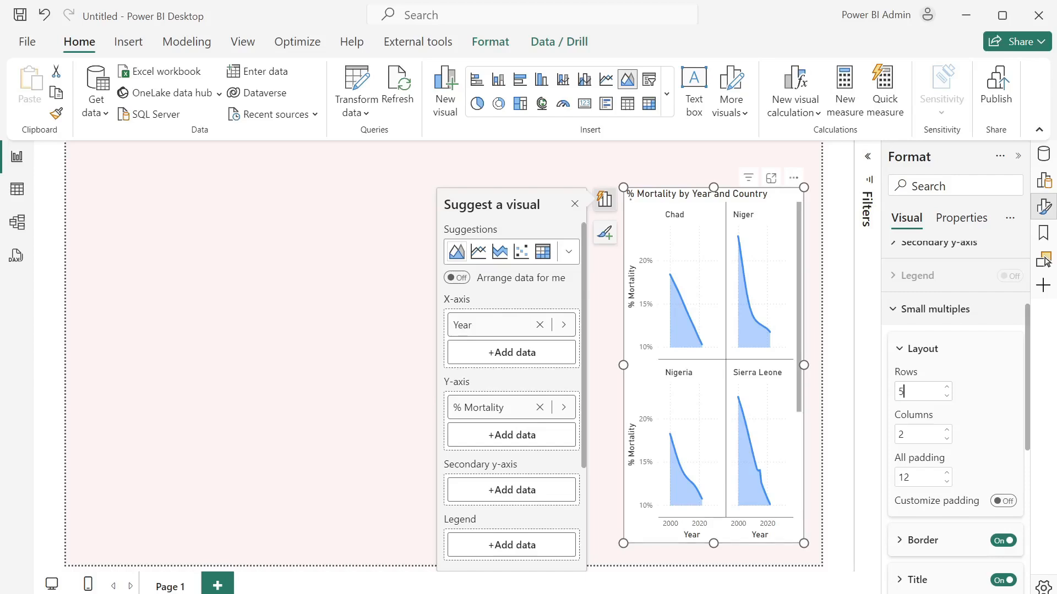
key(Tab)
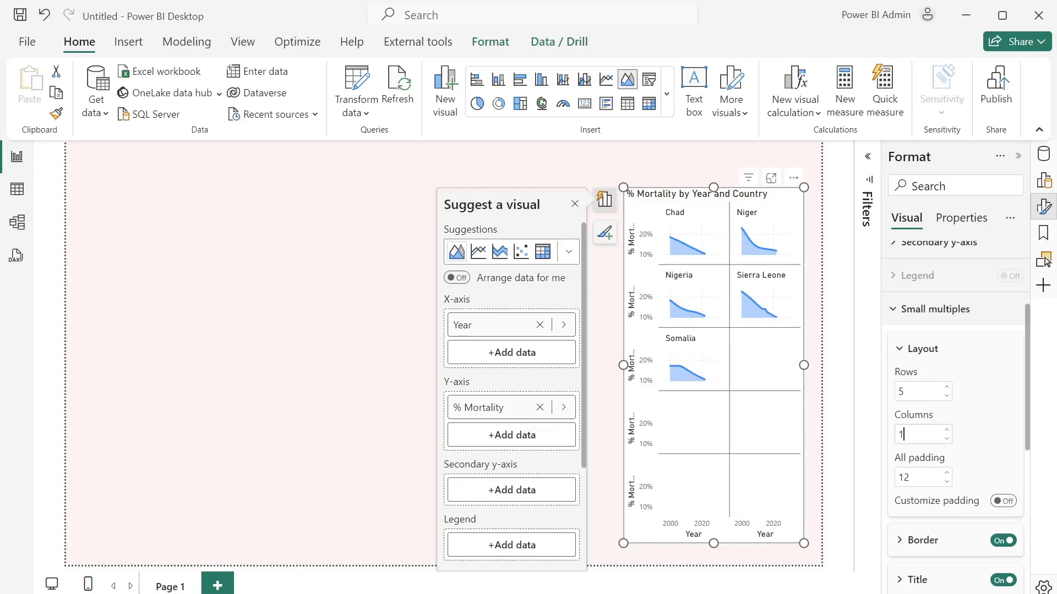
text(1)
- Turn off the border between the area chart's small multiples
scroll(998, 474, down, 2)
click(1002, 459)
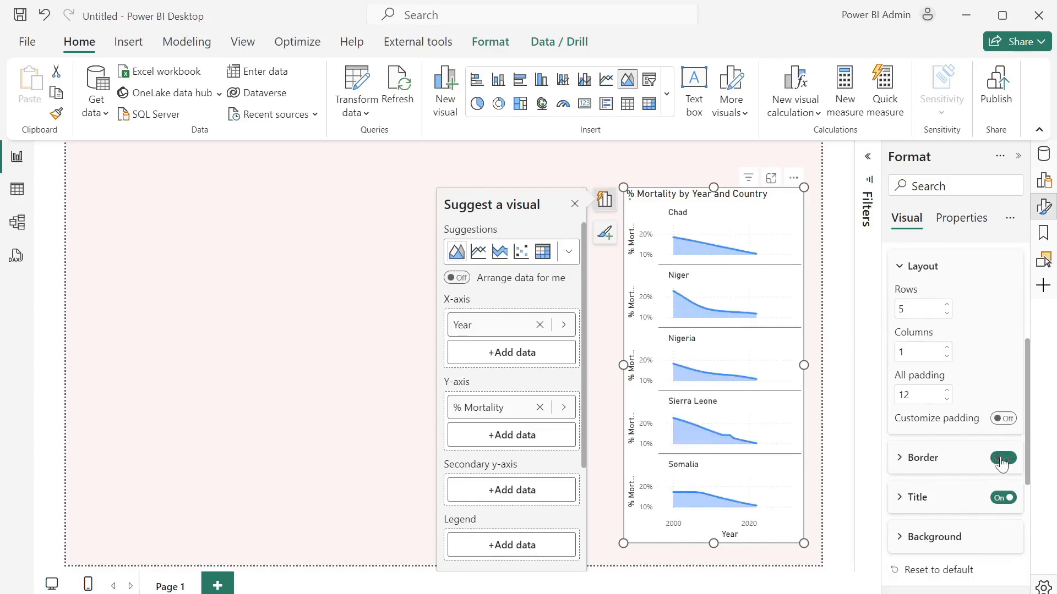
scroll(959, 421, up, 5)
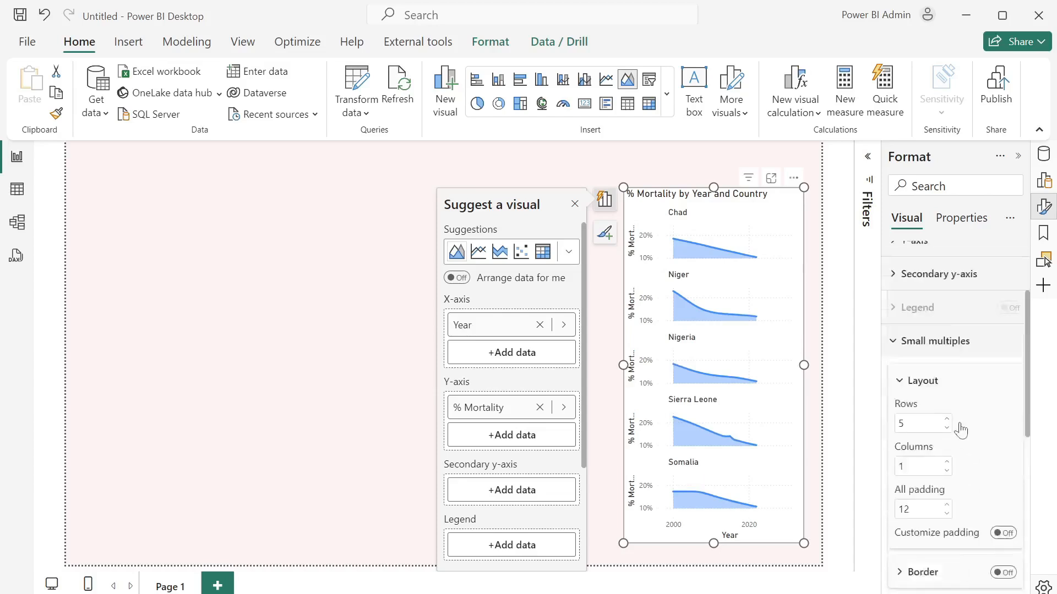
click(888, 459)
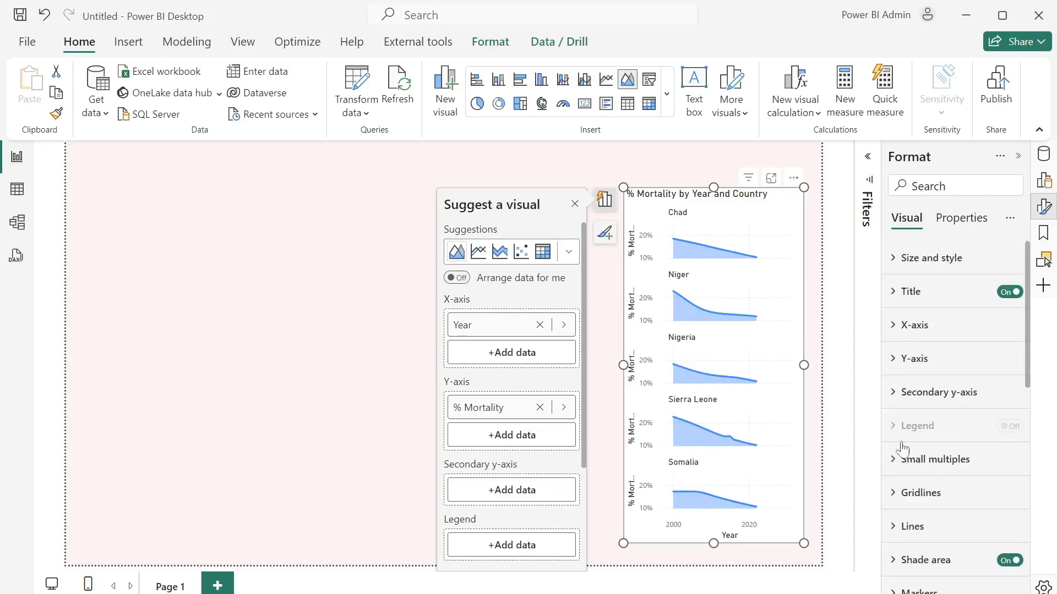
- Turn off the X-axis and Y-axis titles of the area chart
click(894, 329)
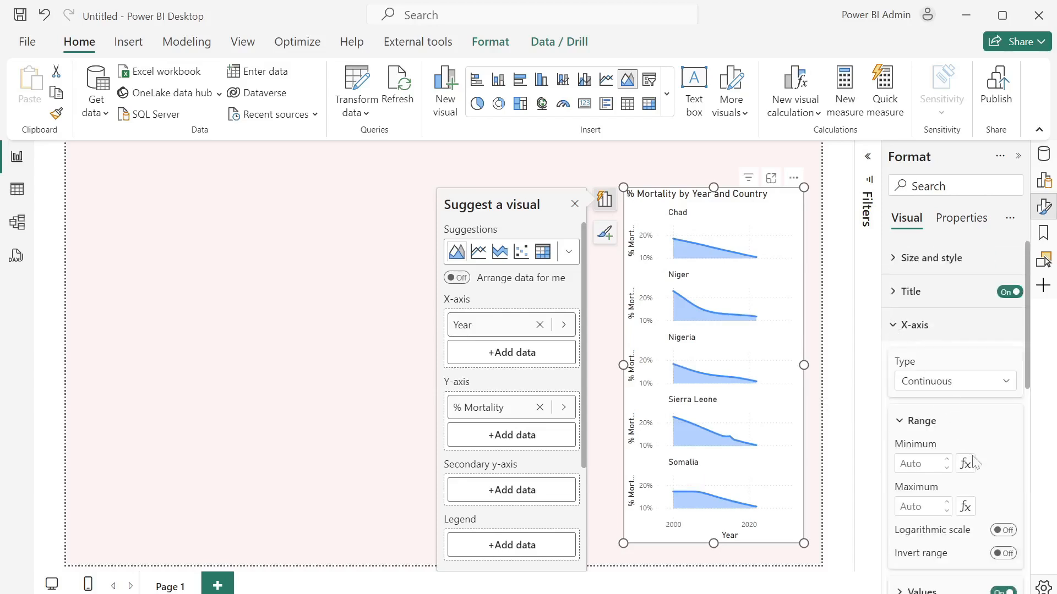
scroll(977, 462, down, 3)
click(999, 468)
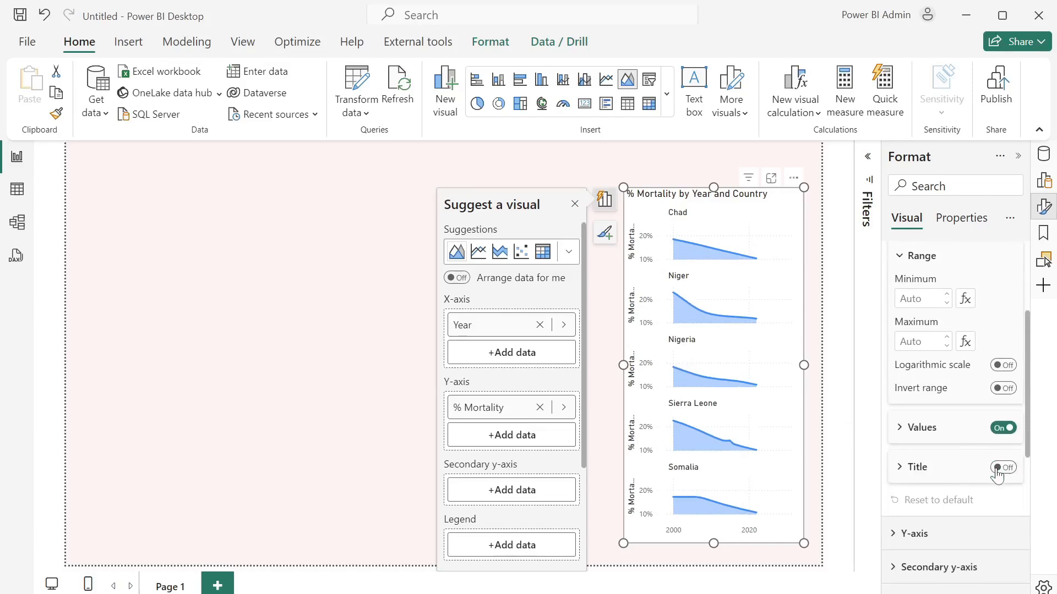
scroll(936, 330, down, 3)
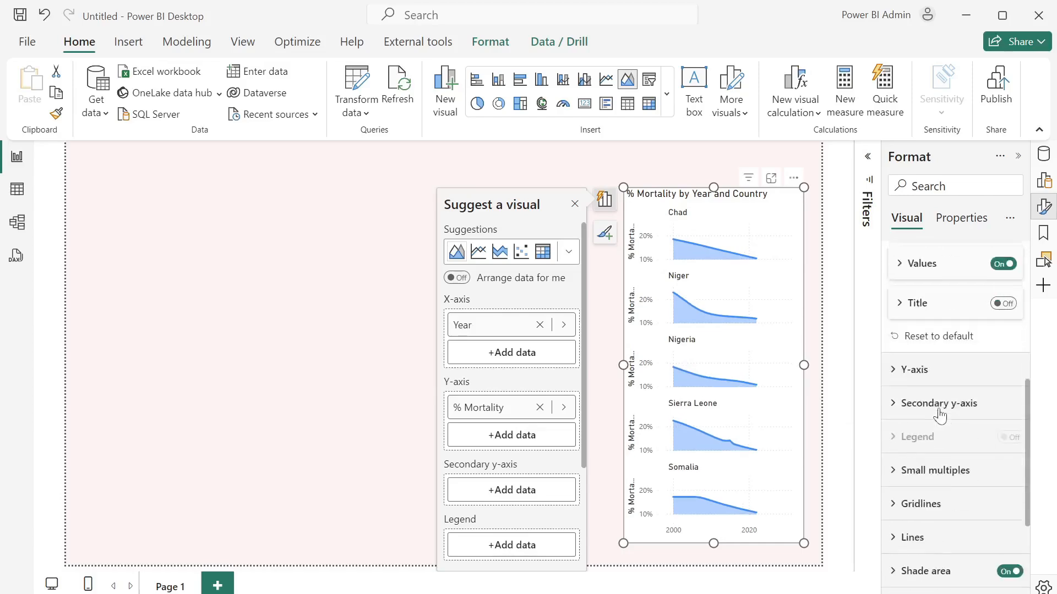
click(904, 370)
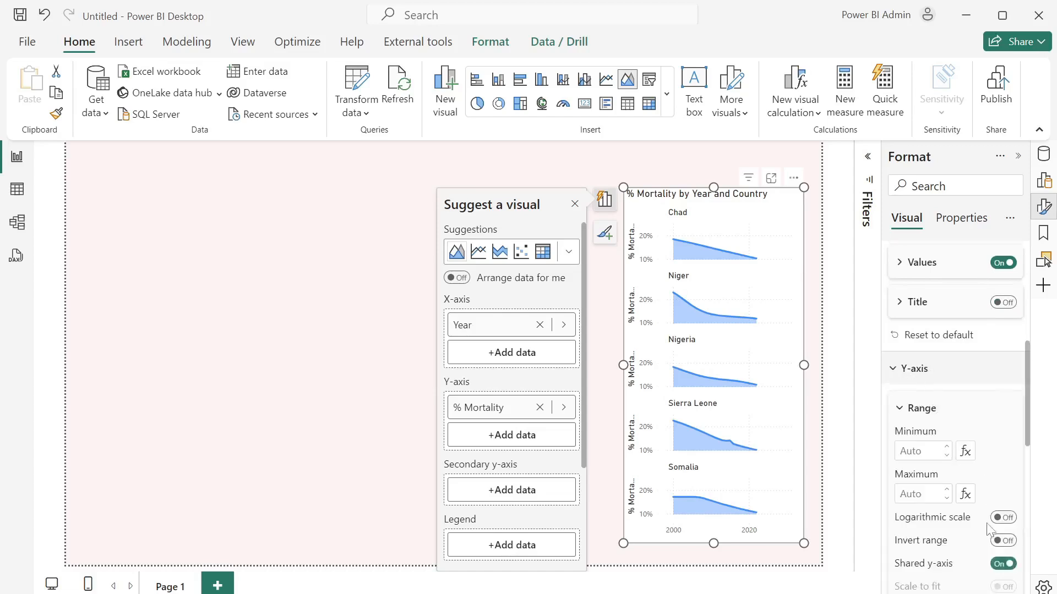
scroll(988, 529, down, 3)
click(997, 501)
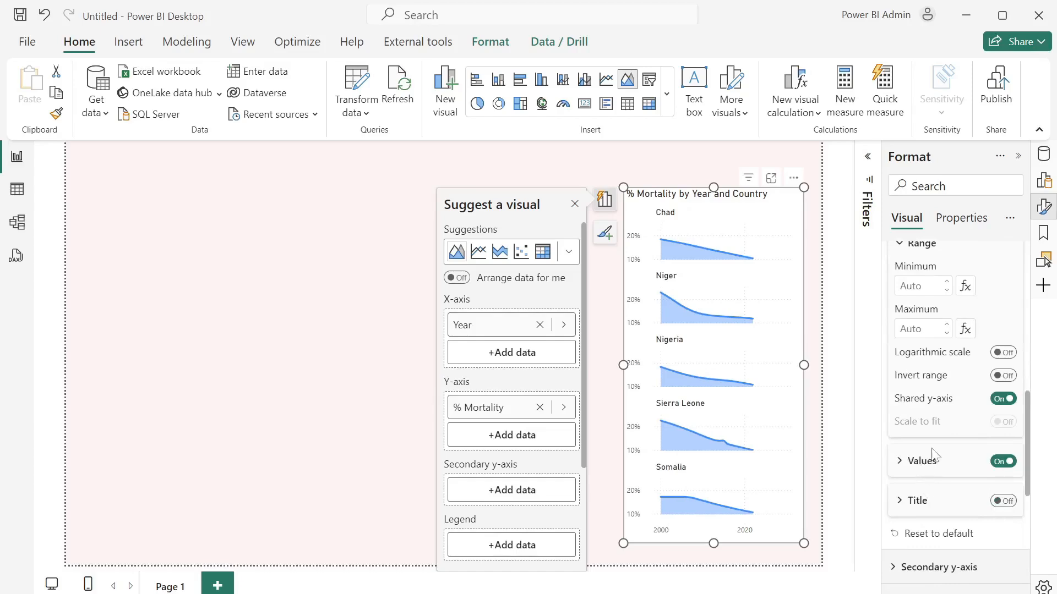
- Turn off the horizontal and vertical gridlines of the area chart
scroll(934, 453, down, 6)
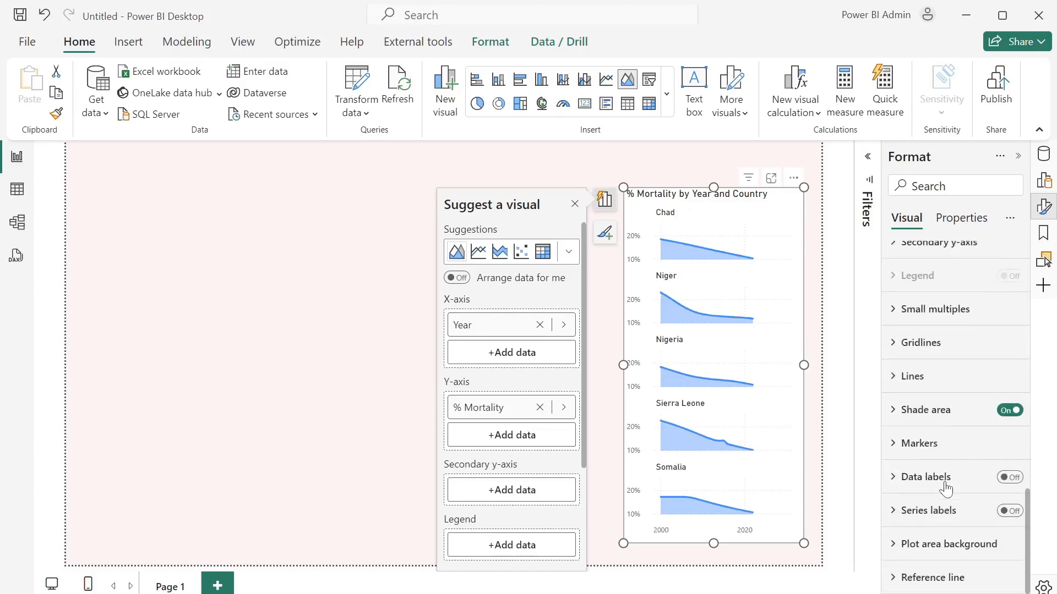
click(907, 359)
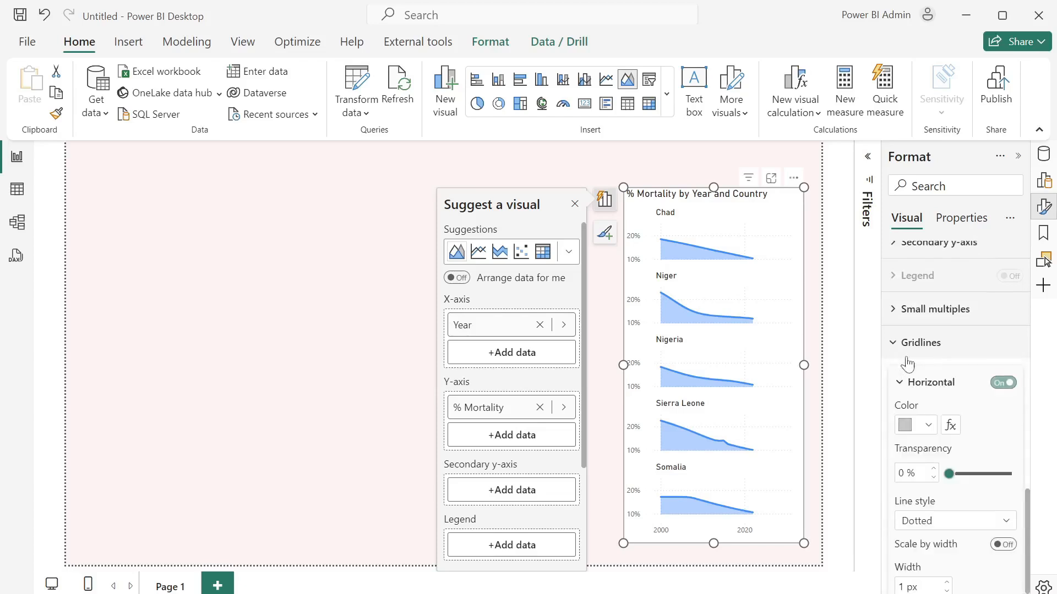
click(1001, 382)
scroll(987, 490, down, 5)
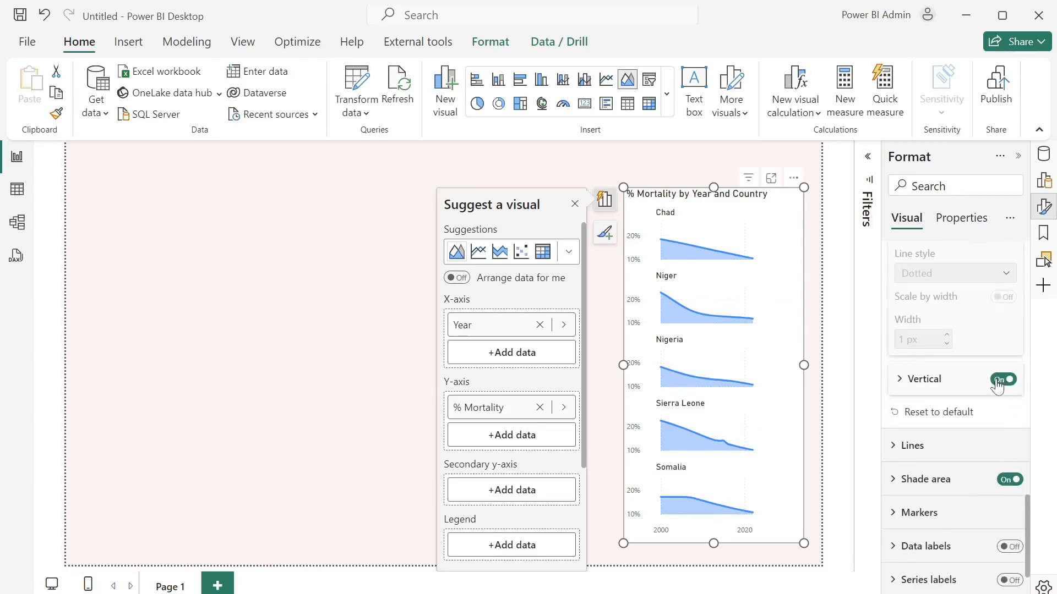
click(997, 382)
scroll(909, 472, up, 4)
scroll(908, 472, up, 3)
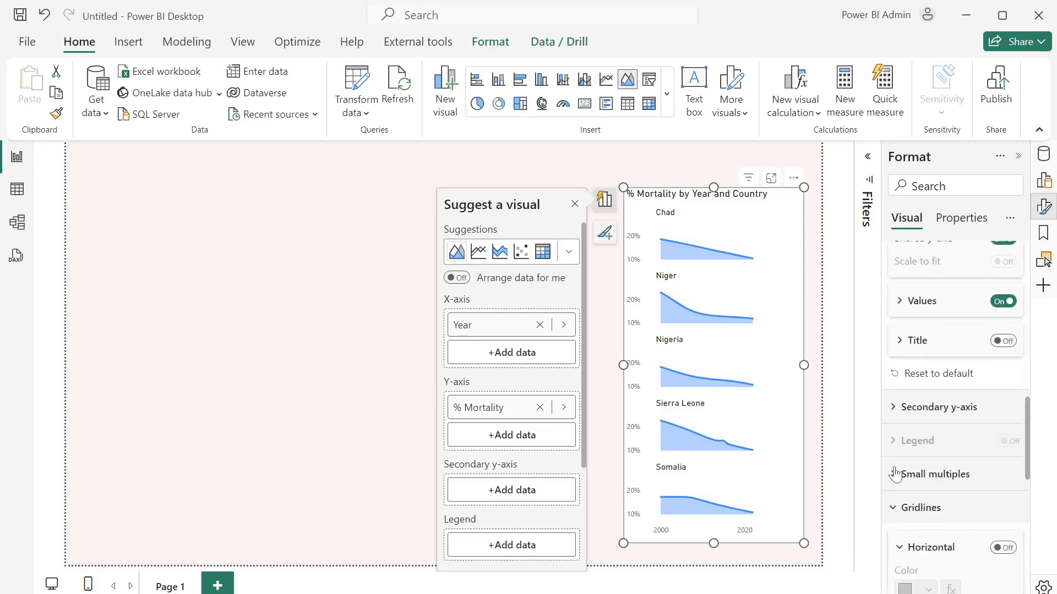
- Fill the background of the area chart's small multiples with red at 95% transparency
click(908, 473)
scroll(909, 471, down, 1)
scroll(935, 458, down, 3)
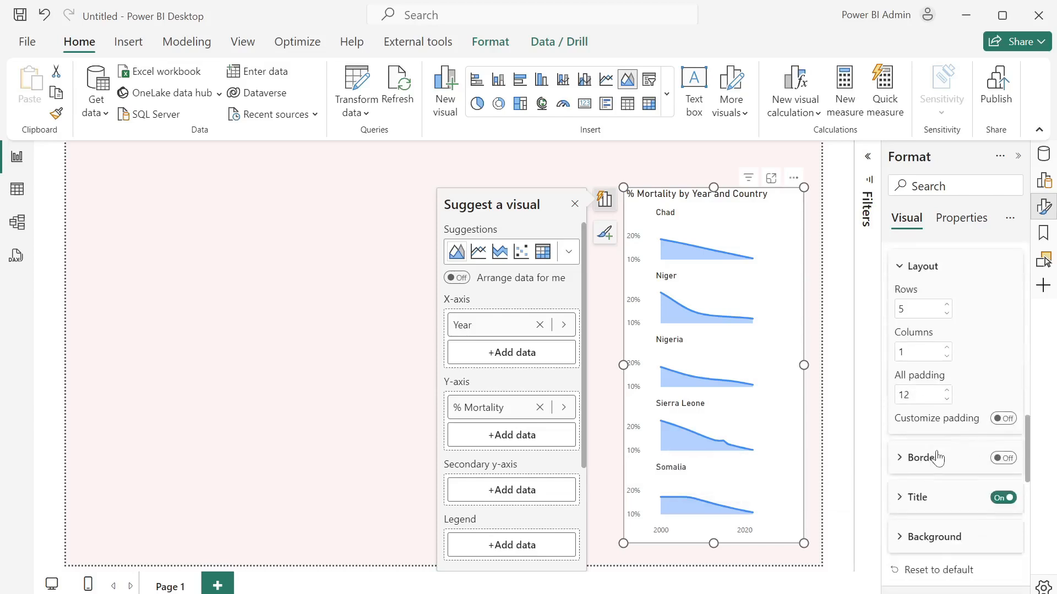
click(909, 539)
scroll(916, 537, down, 3)
click(917, 333)
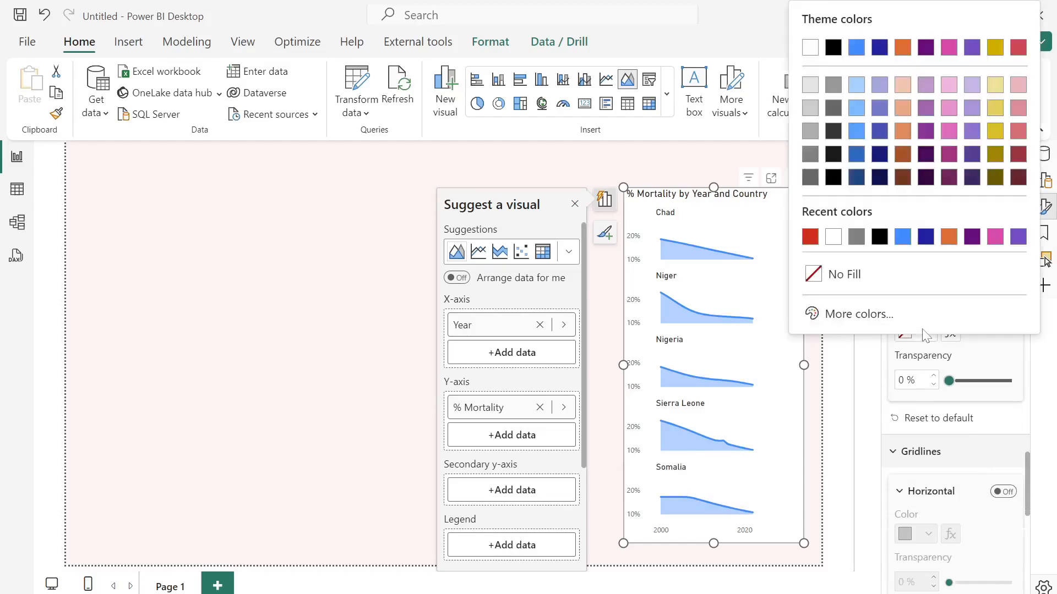
click(809, 236)
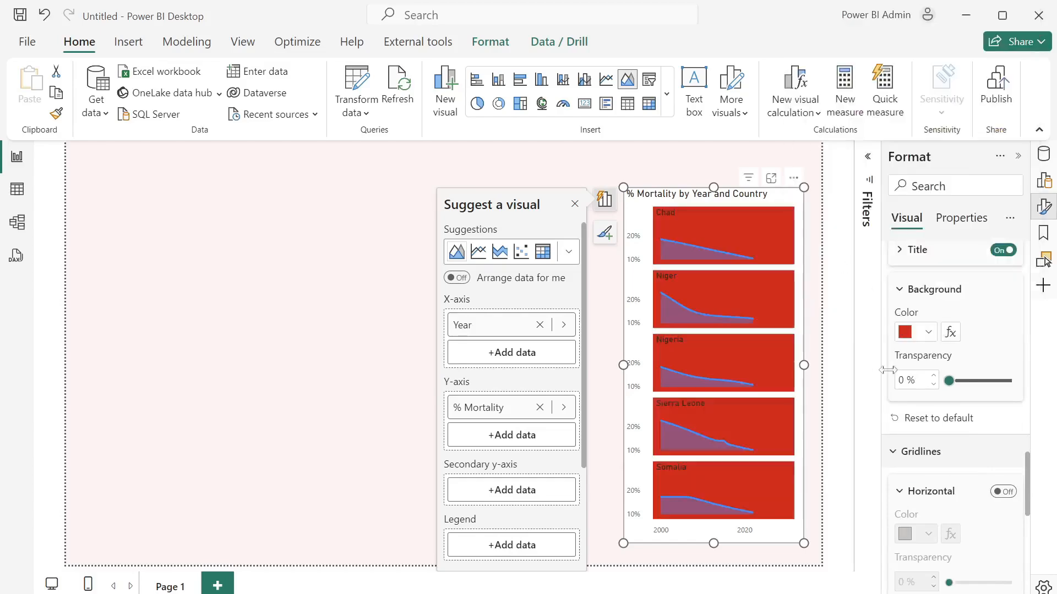
text(95)
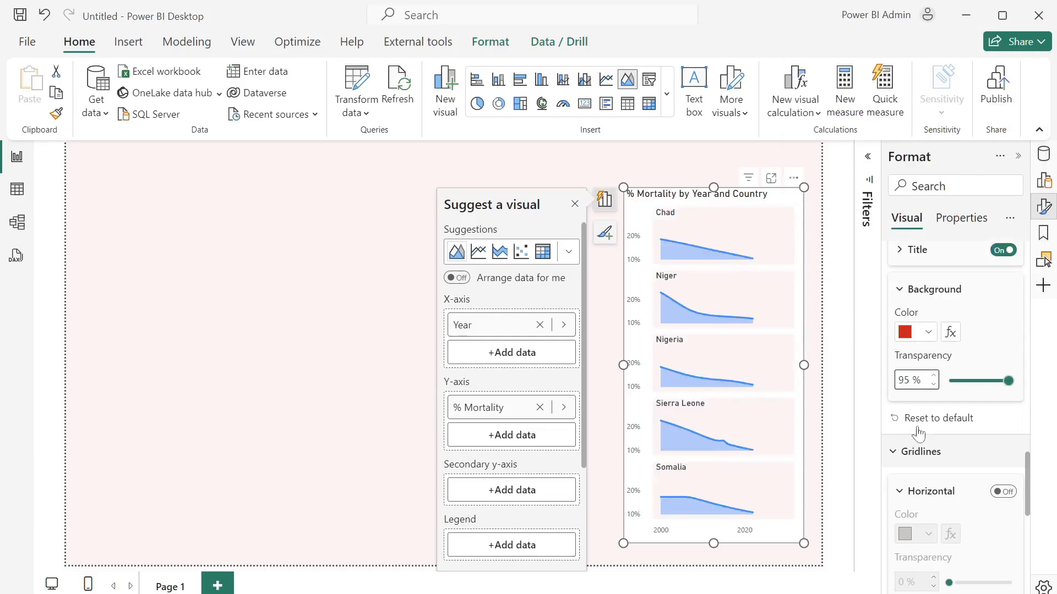
- Set the line color of the area chart to the recently used red
scroll(922, 431, down, 5)
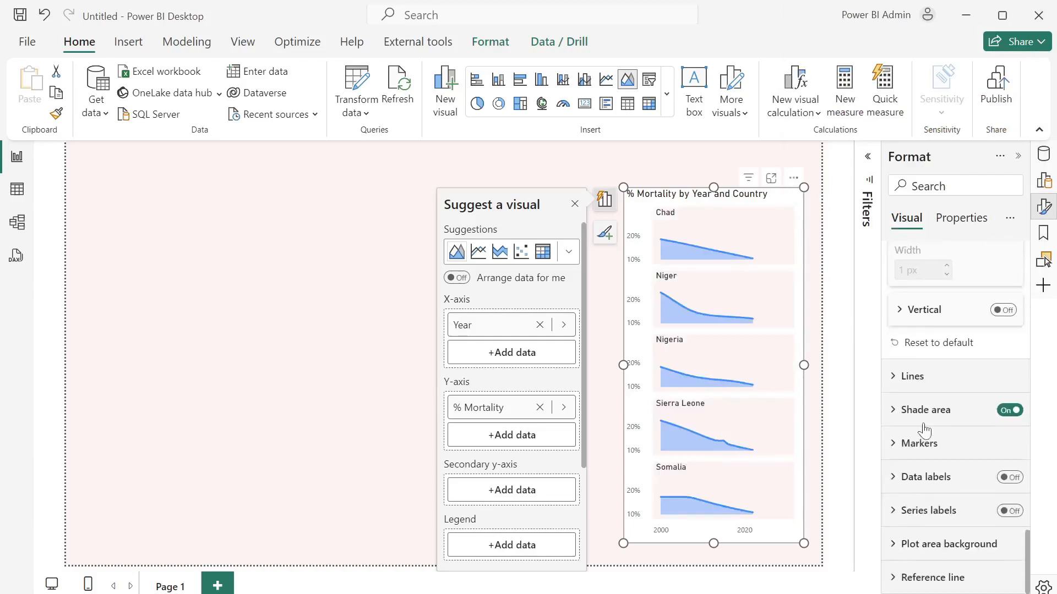
click(899, 378)
scroll(923, 435, down, 4)
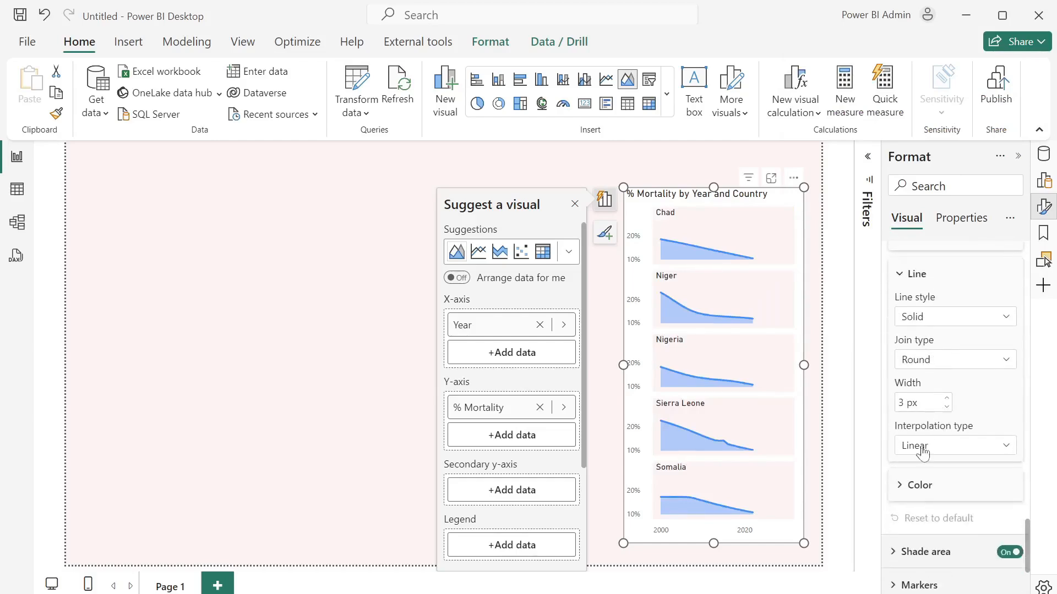
click(911, 493)
click(924, 532)
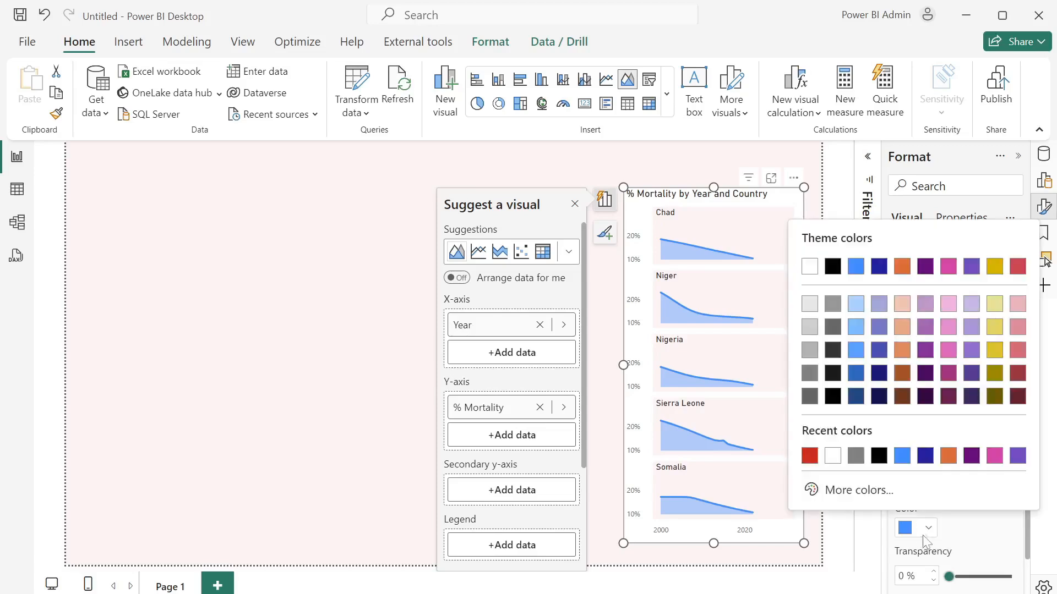
click(809, 456)
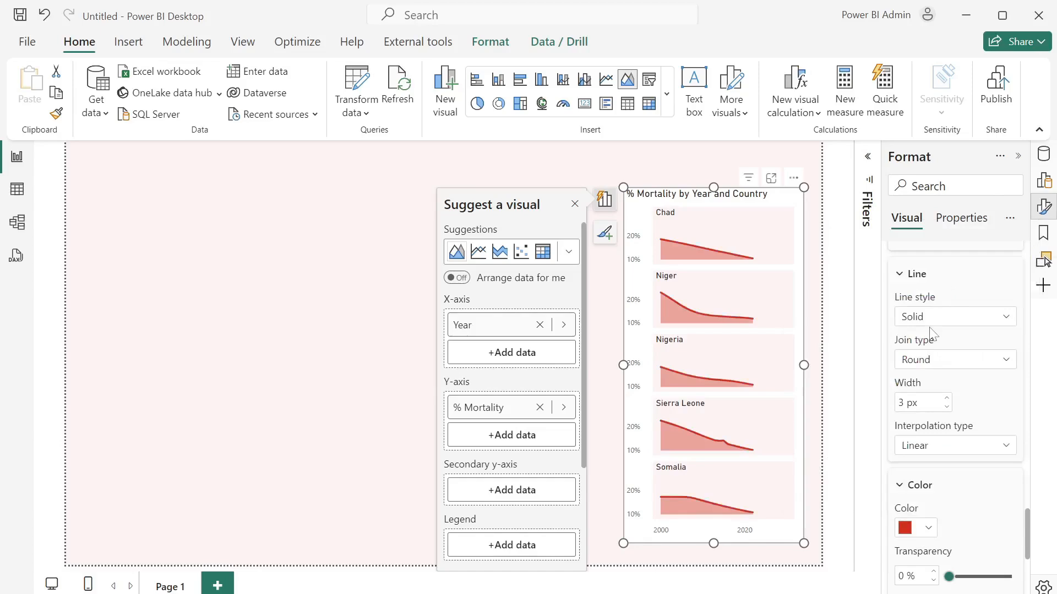
- Replace the area chart's title text with "Top 5 Countries"
scroll(933, 330, down, 10)
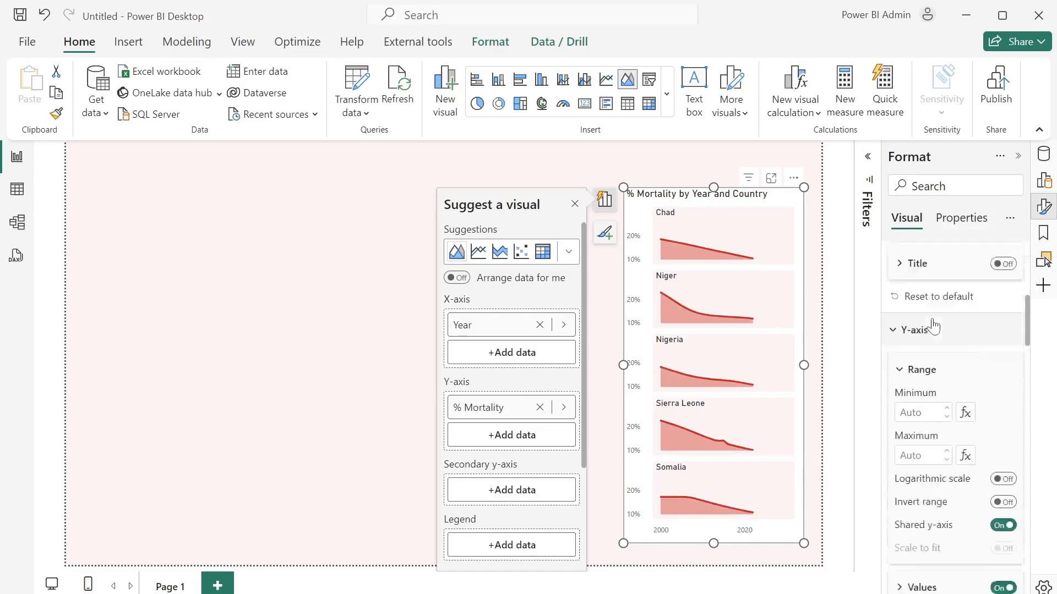
scroll(933, 328, up, 5)
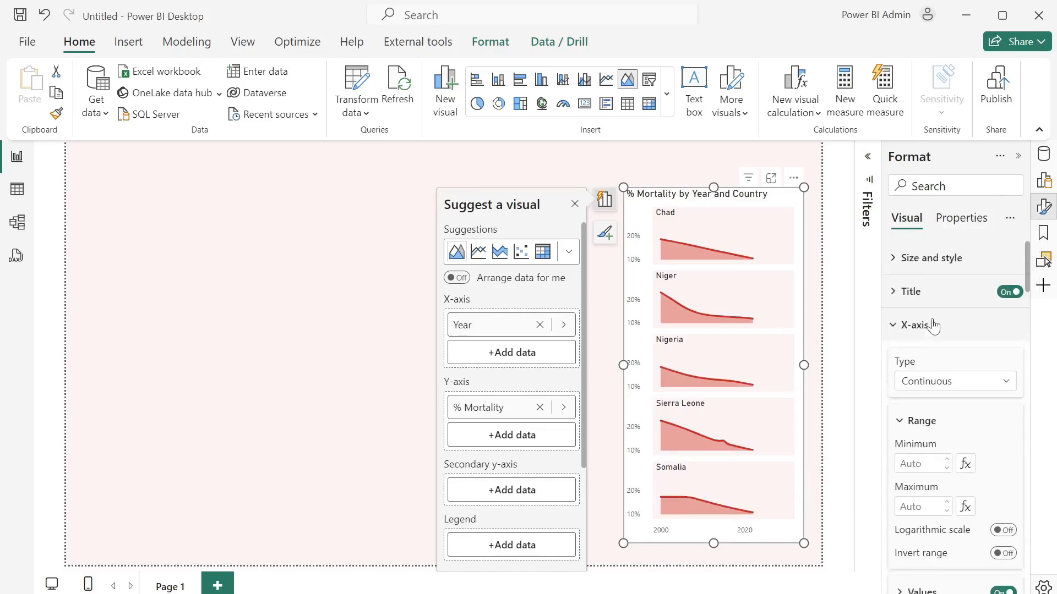
click(897, 294)
click(900, 375)
key(ctrl+a)
key(BackSpace)
text(To)
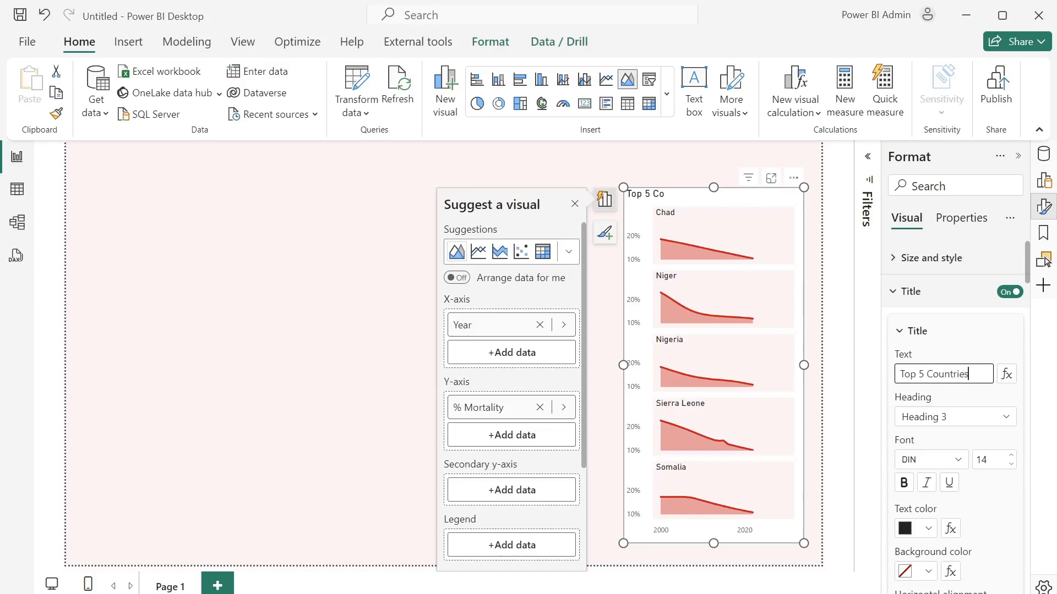
click(907, 332)
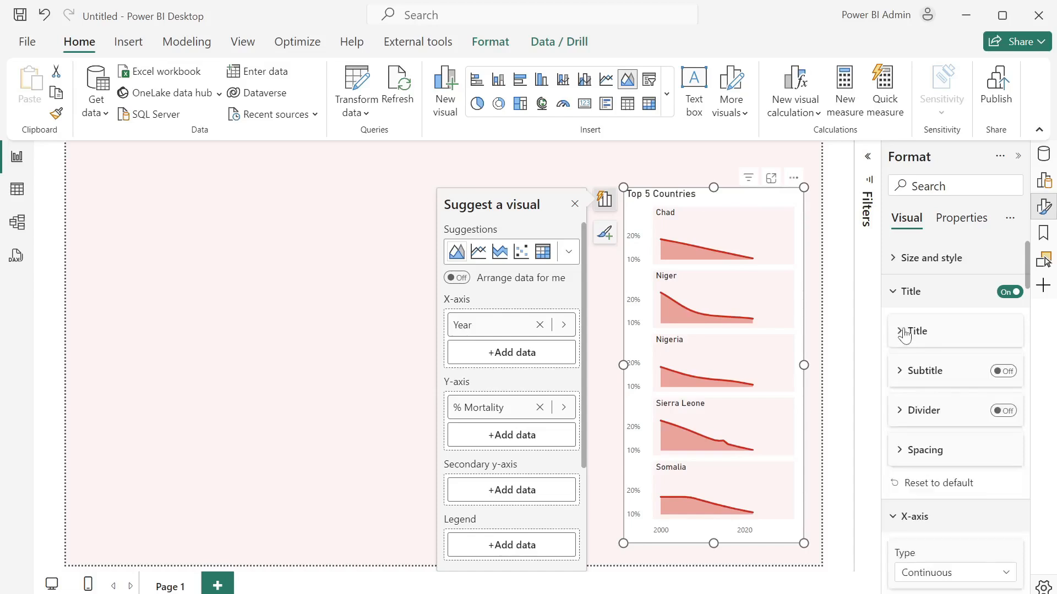
- Turn on the area chart's visual border in white with 10 px rounded corners
click(891, 264)
scroll(974, 380, down, 5)
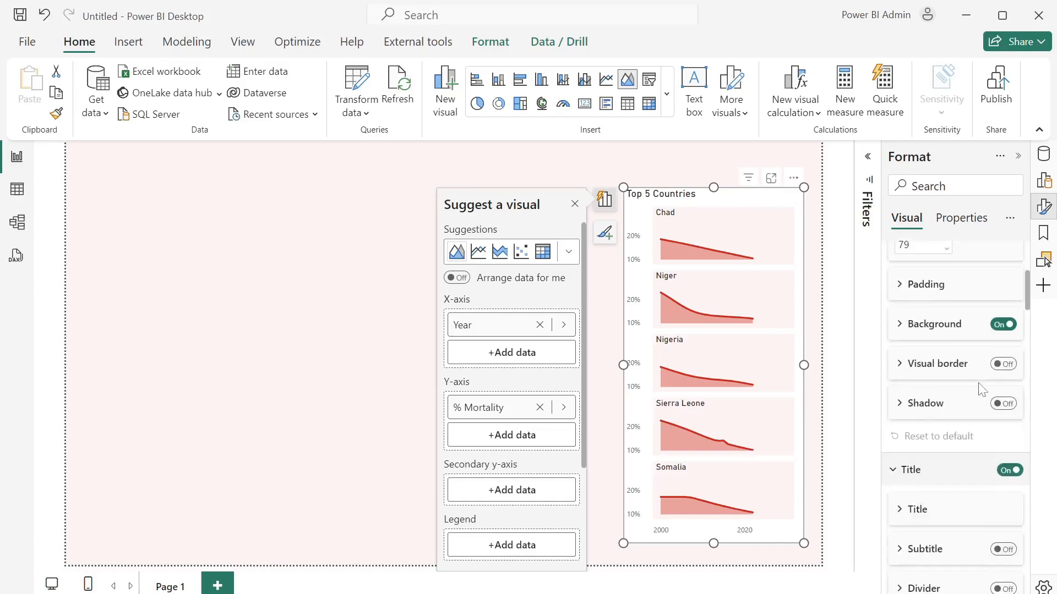
click(1003, 365)
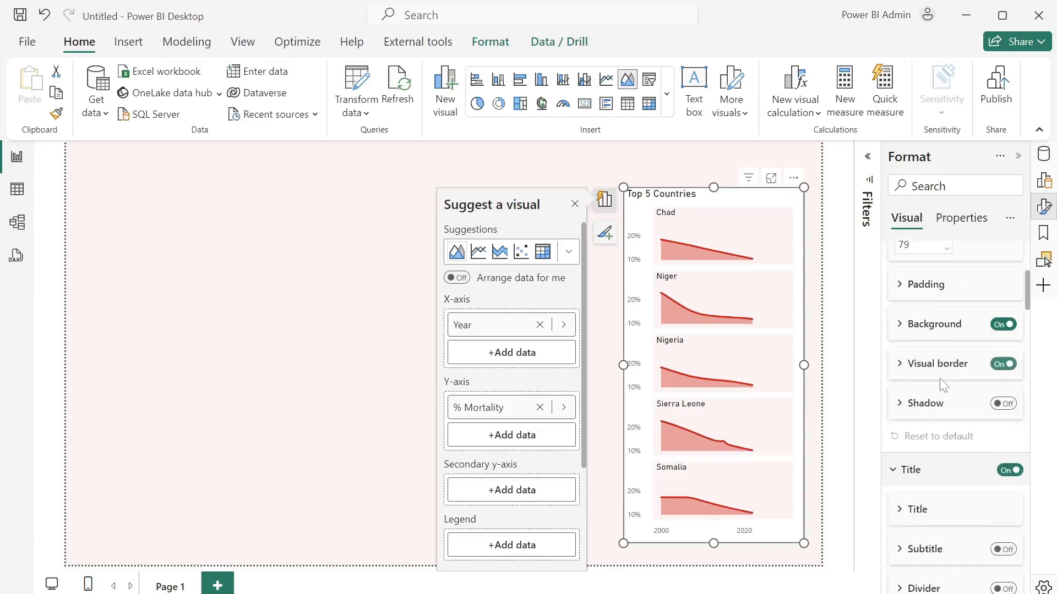
click(899, 370)
scroll(928, 403, down, 2)
click(928, 326)
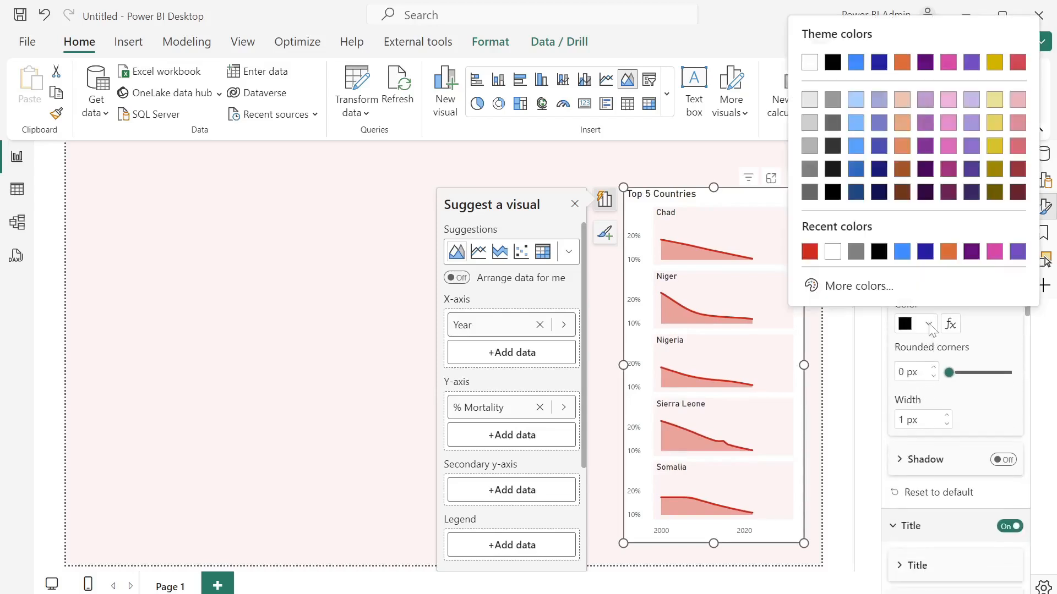
click(833, 249)
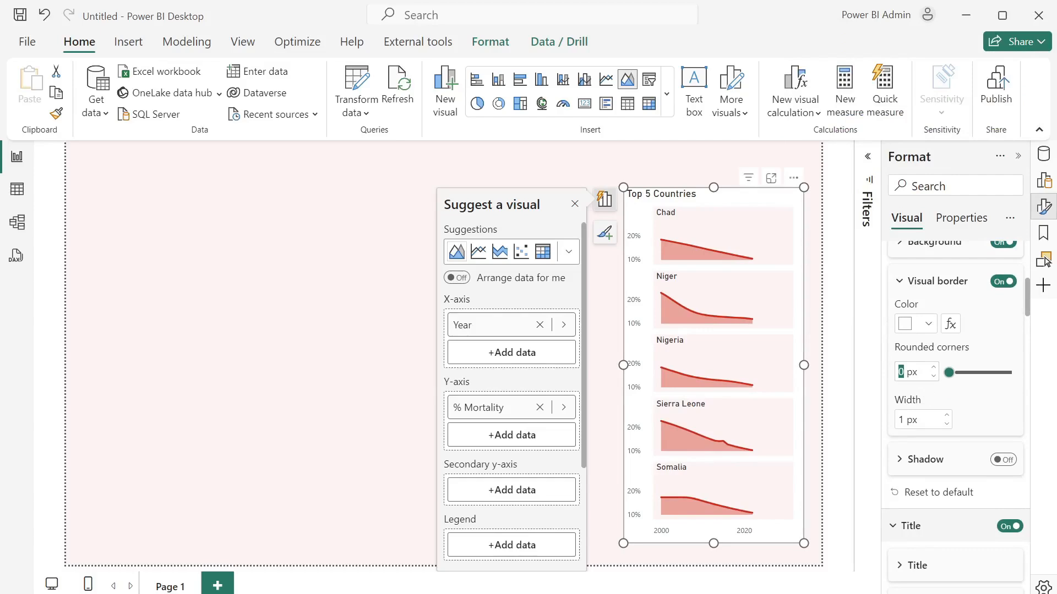
text(0)
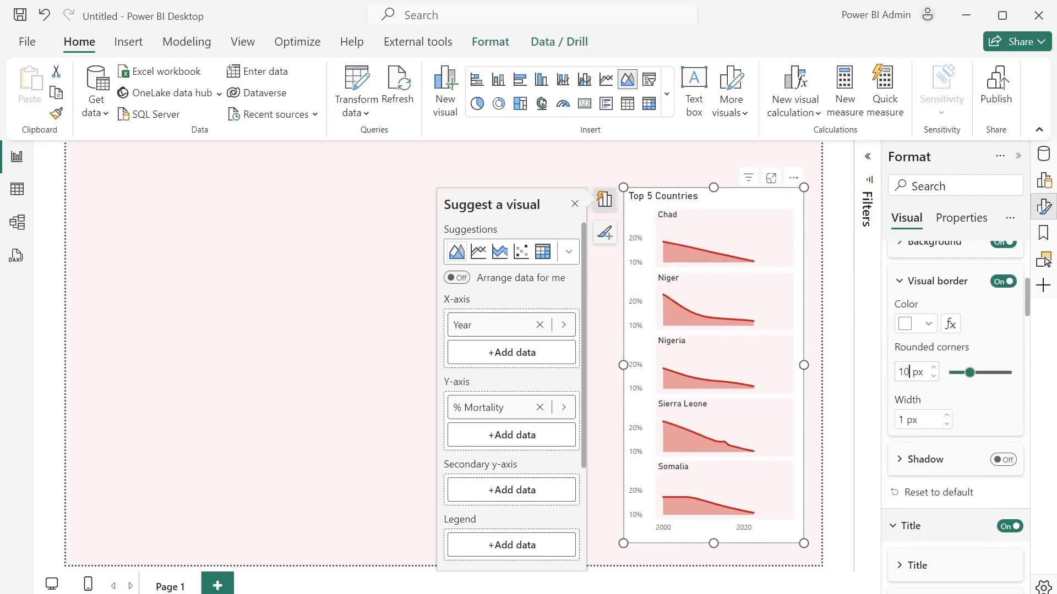
- Turn on the area chart's shadow and set its color to the recently used grey
click(1003, 460)
click(909, 460)
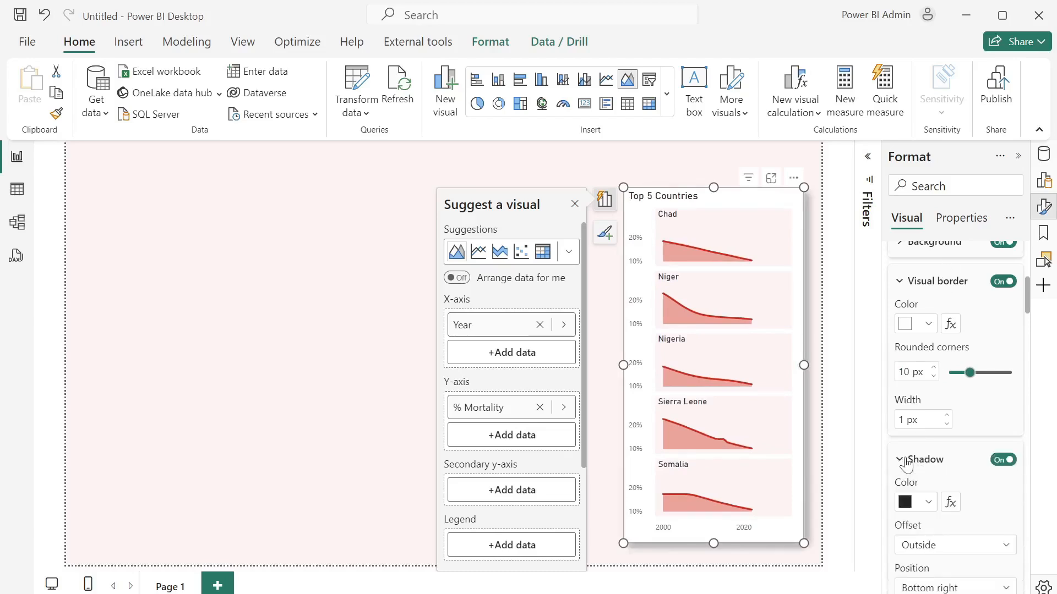
scroll(916, 440, down, 3)
click(929, 337)
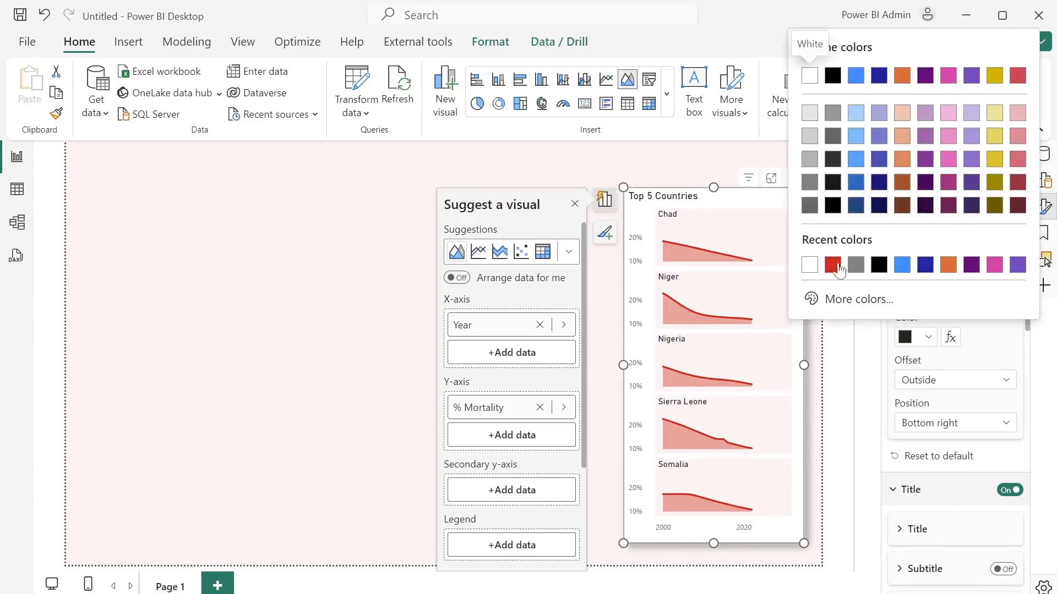
click(856, 266)
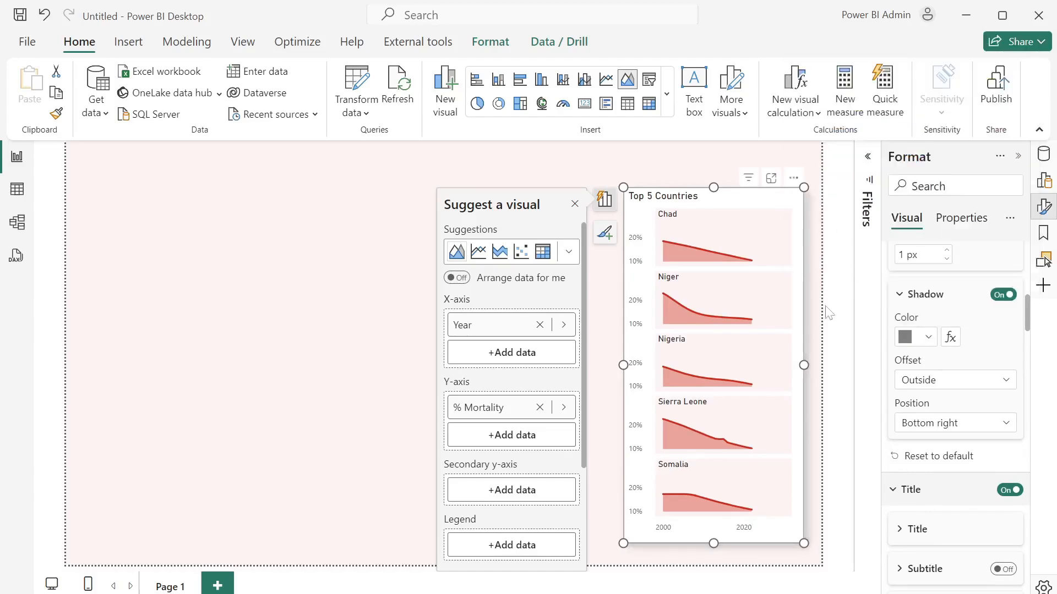
scroll(963, 344, up, 8)
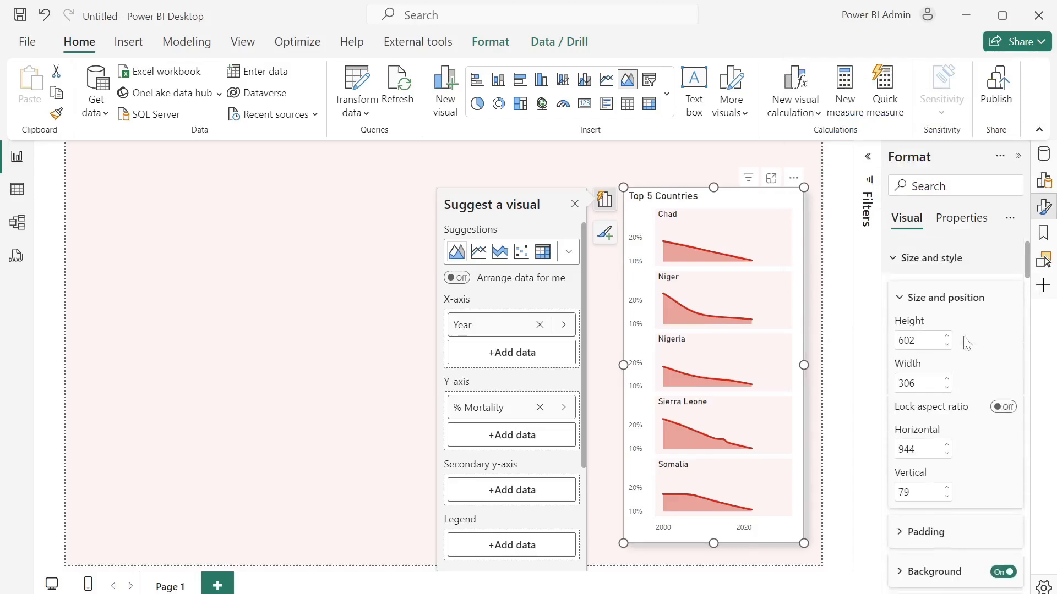
click(893, 260)
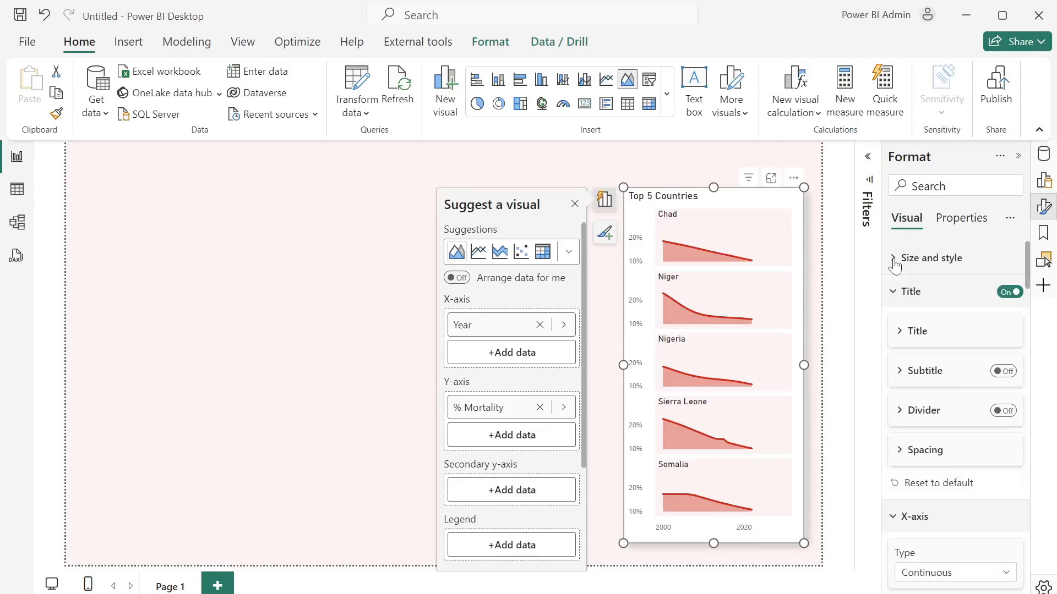
scroll(902, 431, down, 9)
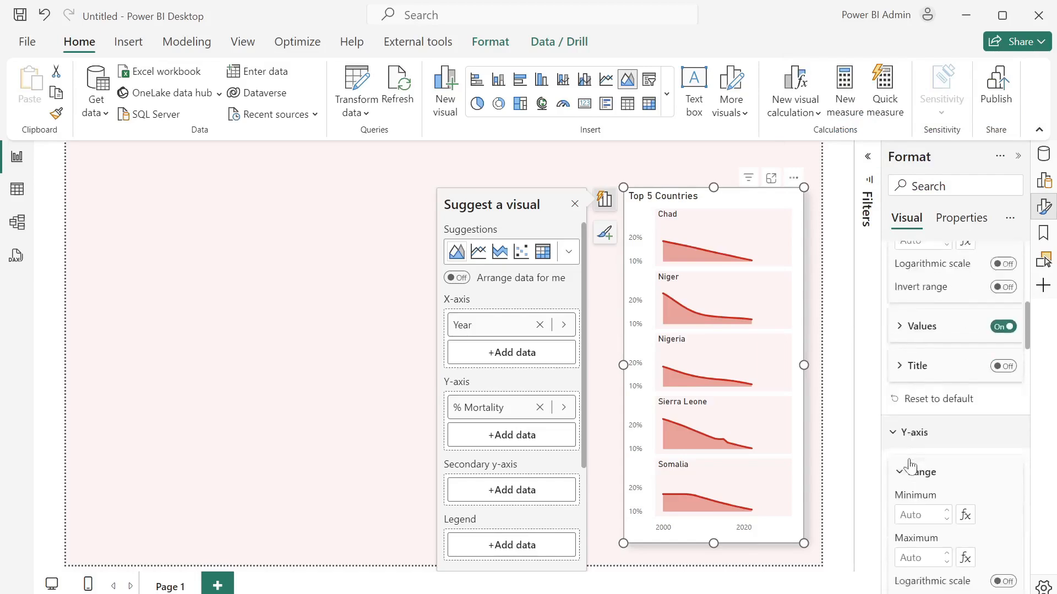
scroll(910, 464, up, 5)
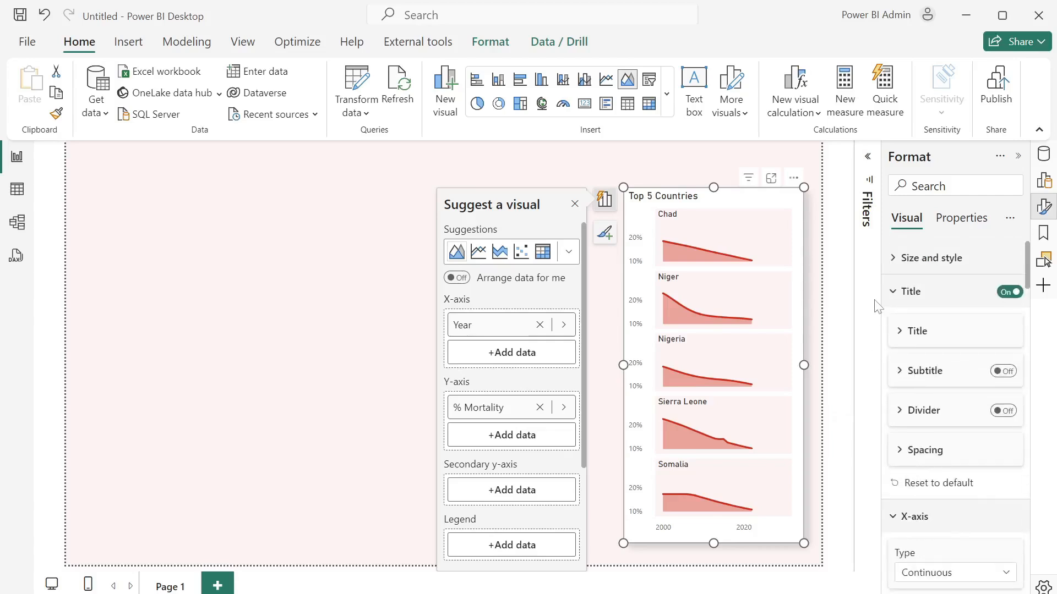
click(891, 296)
scroll(935, 445, down, 4)
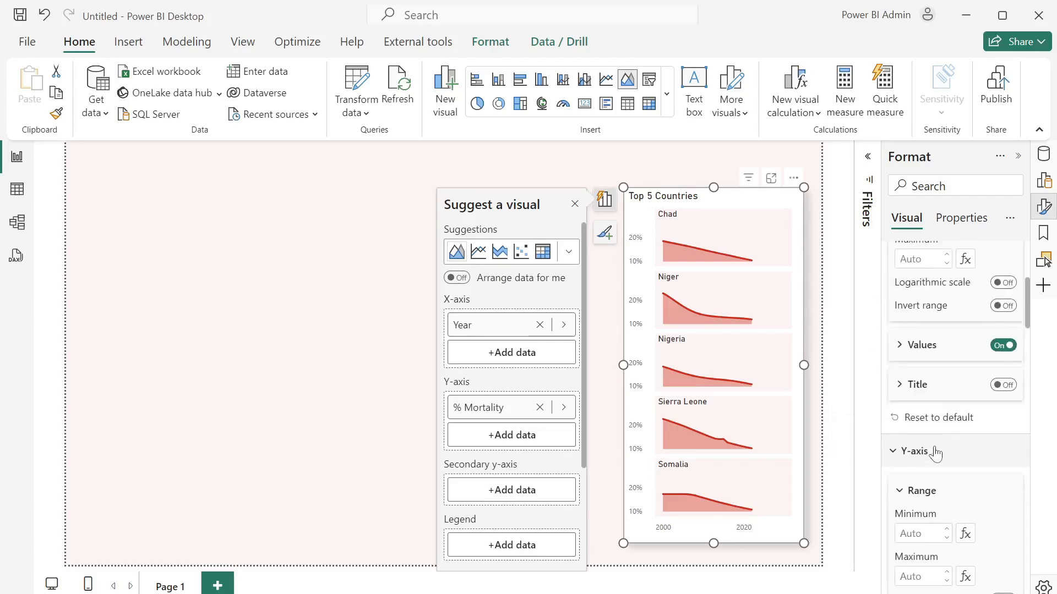
click(899, 345)
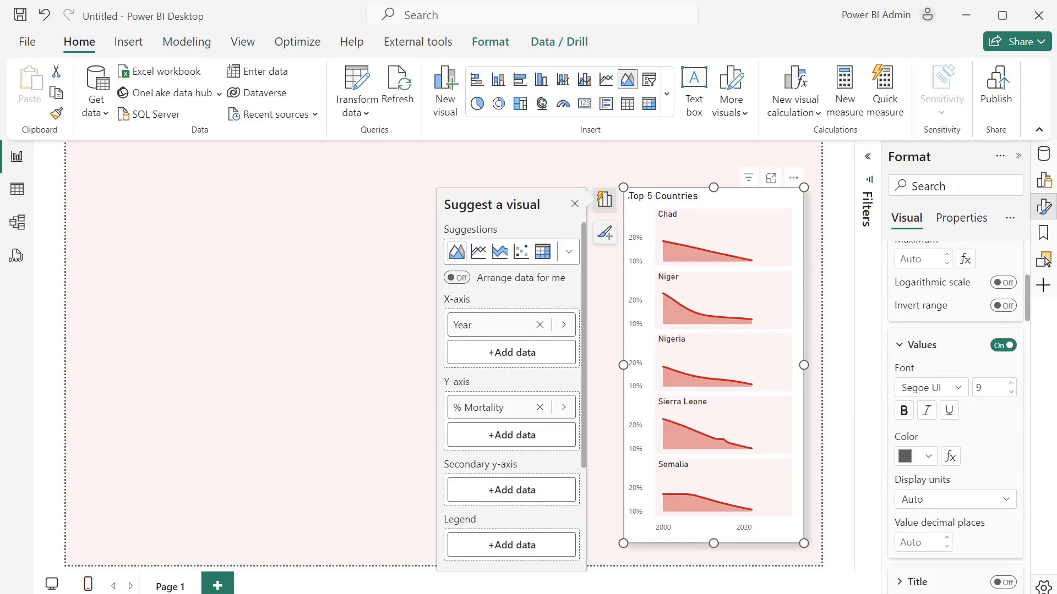
scroll(901, 360, up, 1)
scroll(920, 370, up, 3)
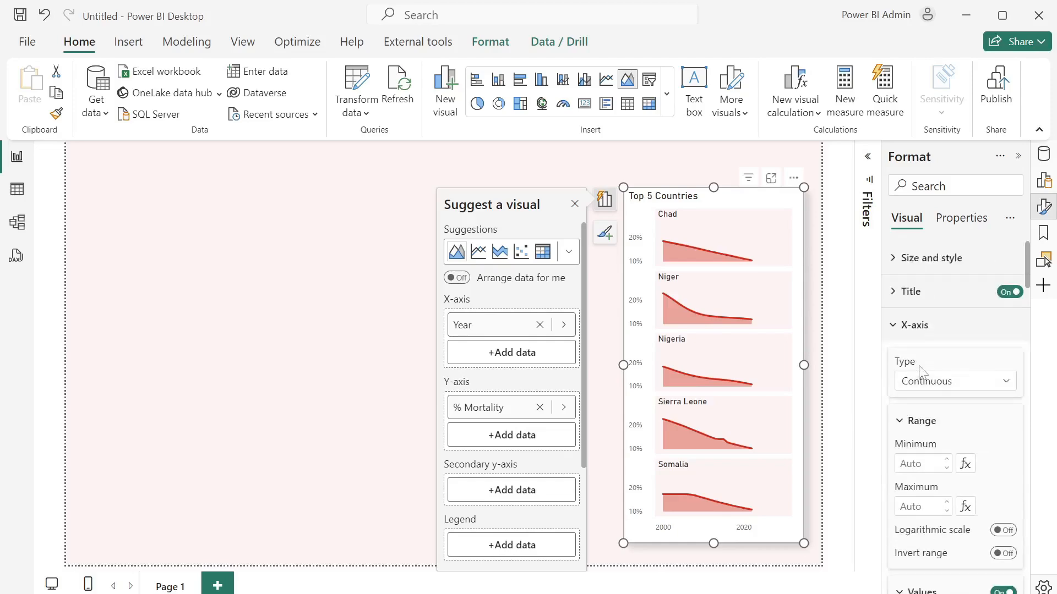
click(893, 325)
- Set the area chart title's font to Segoe UI Light and its text color to grey
click(893, 304)
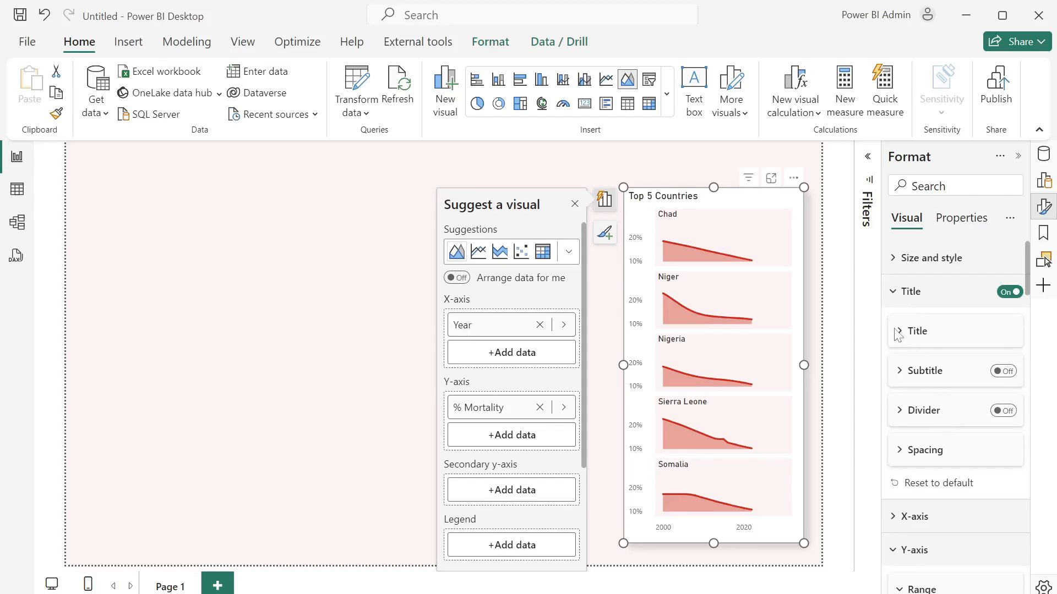
click(906, 334)
scroll(957, 438, down, 2)
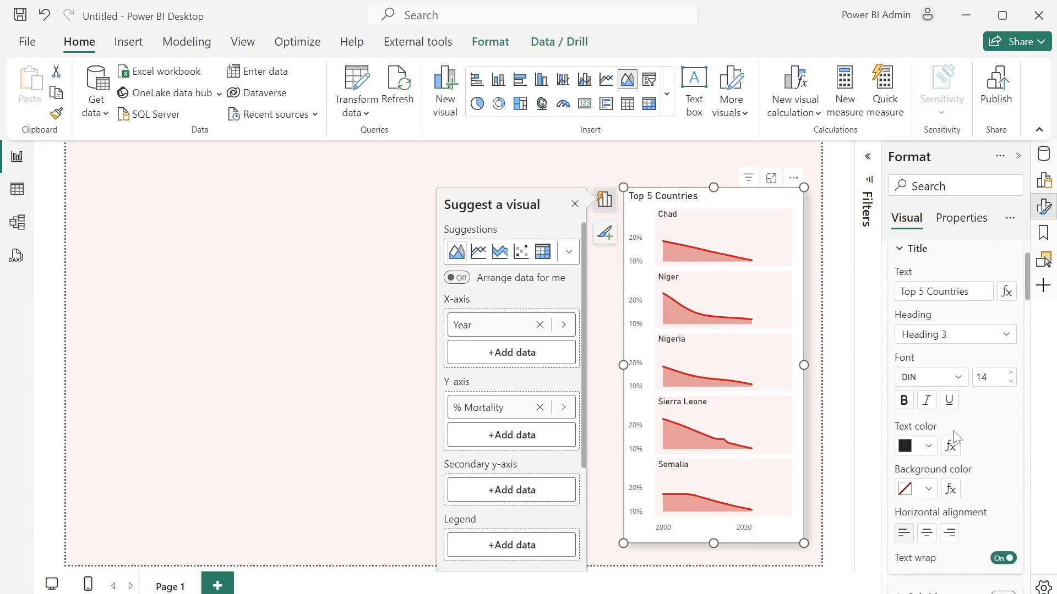
click(959, 379)
scroll(959, 280, down, 3)
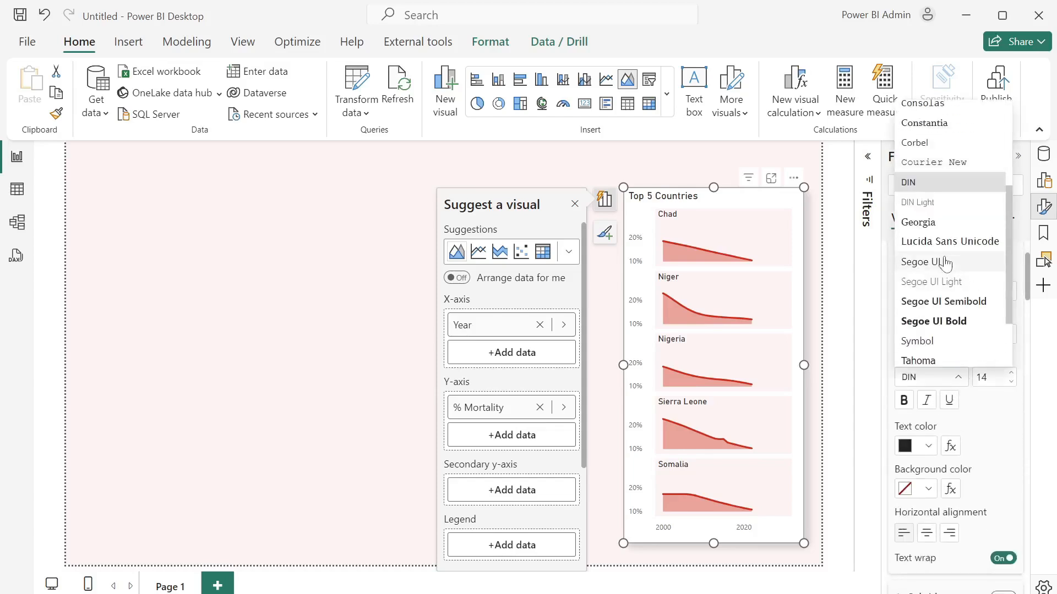
click(958, 282)
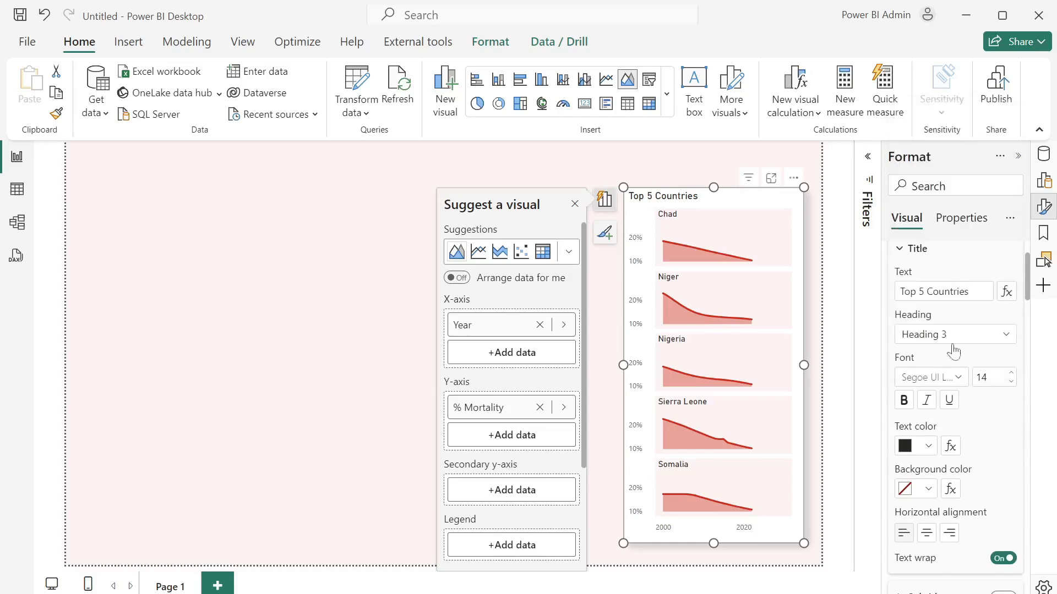
click(927, 447)
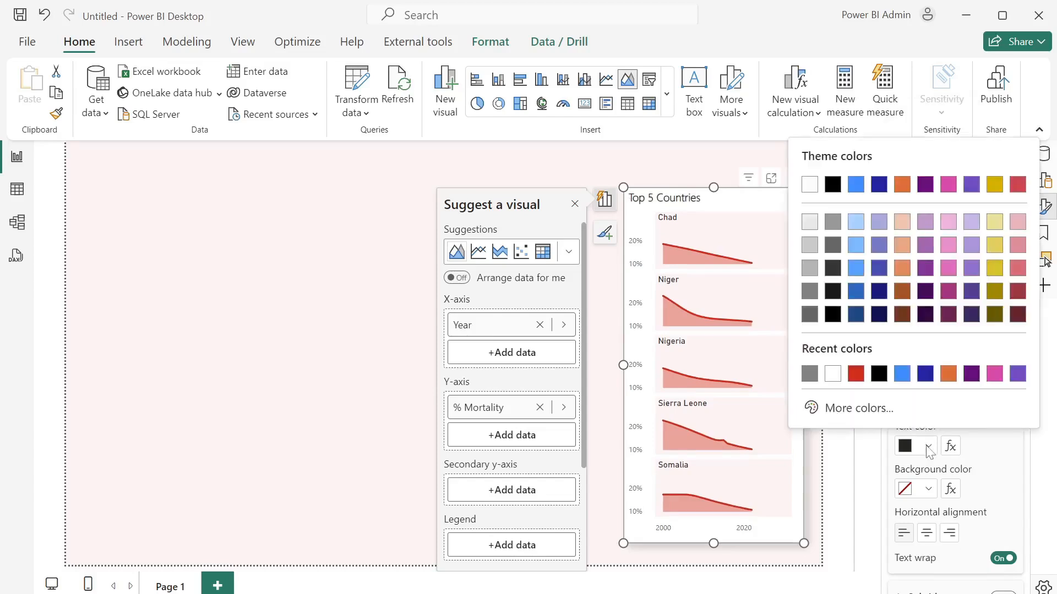
click(808, 375)
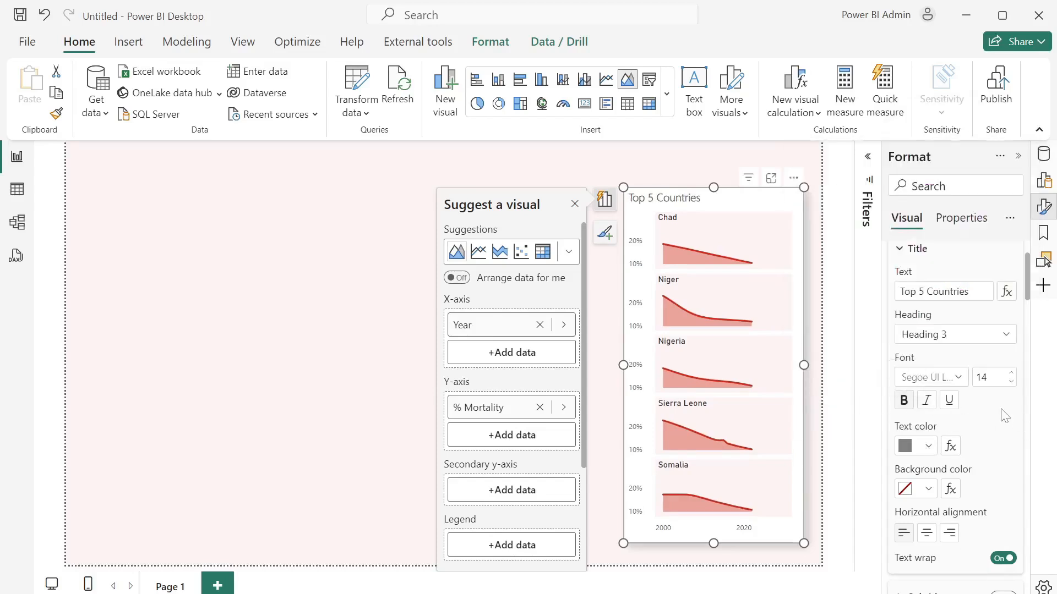
- Set the Top 5 Countries area chart's height to 654 and its width to 268
scroll(986, 402, up, 2)
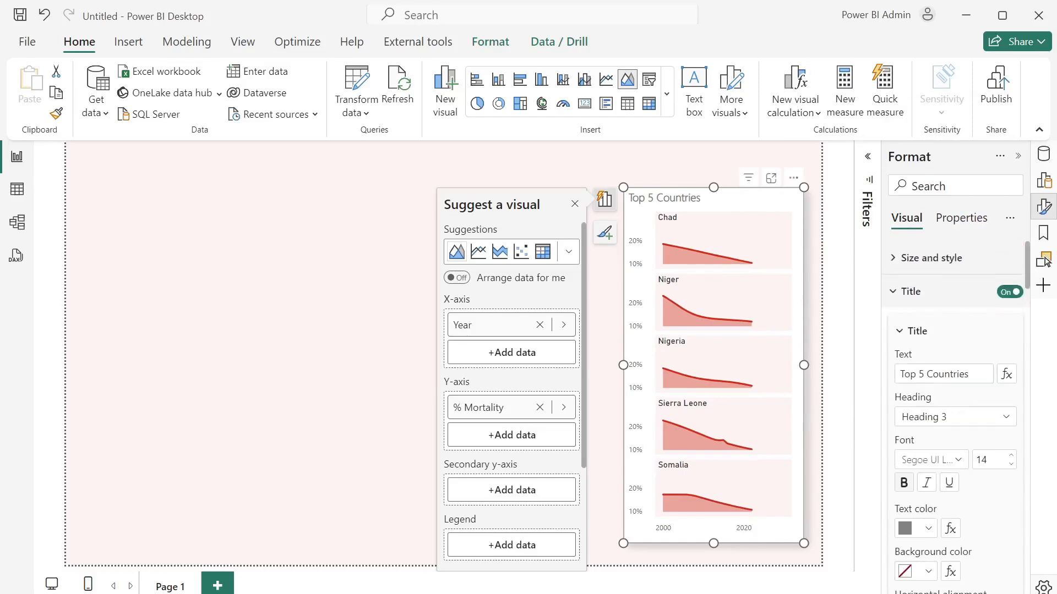
click(897, 291)
click(894, 259)
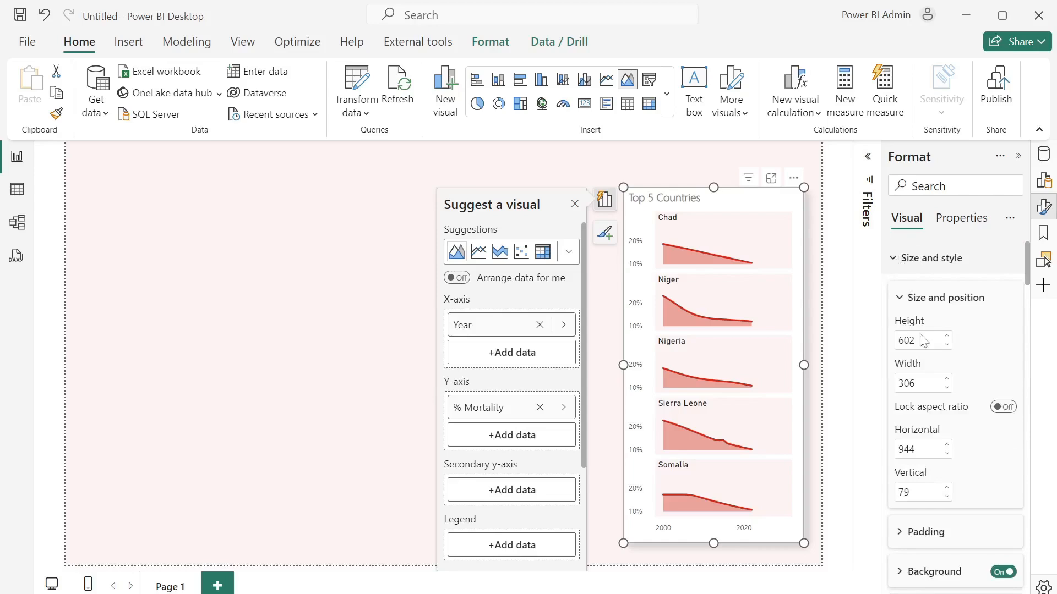
click(907, 340)
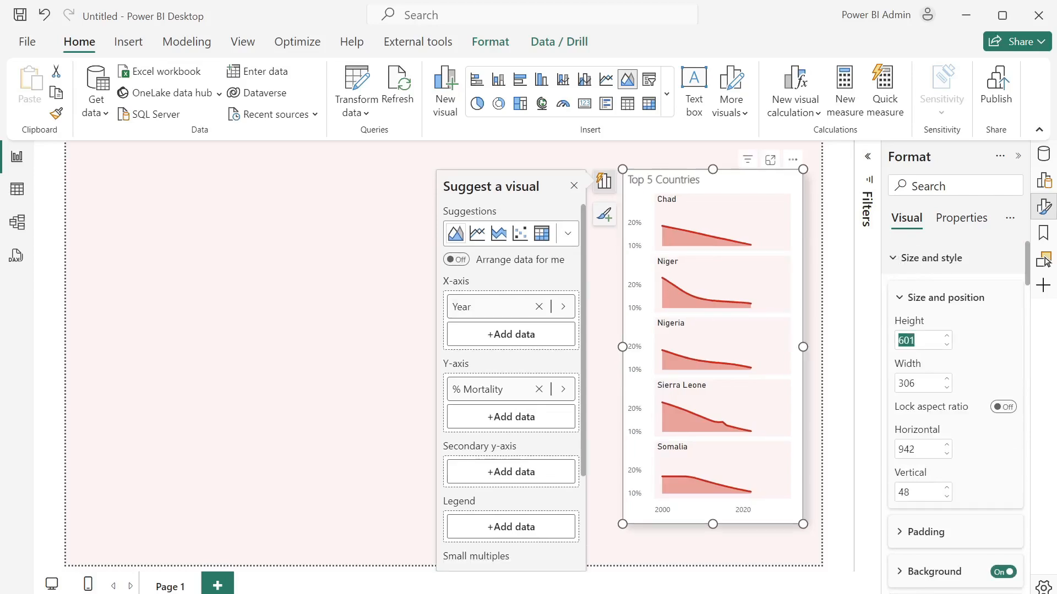
text(654)
key(Return)
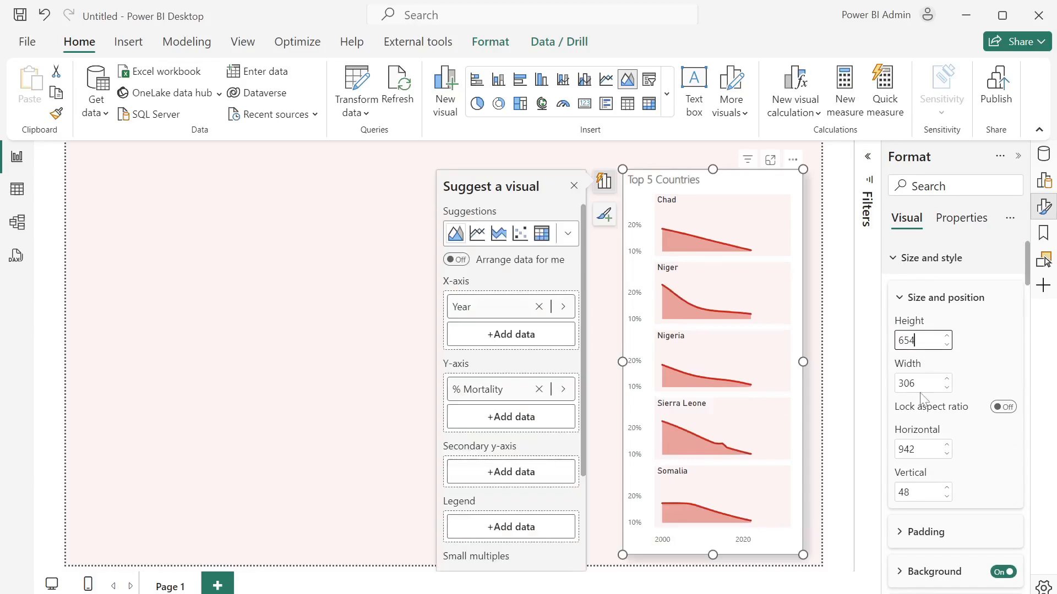
key(Tab)
text(28)
key(BackSpace)
text(68)
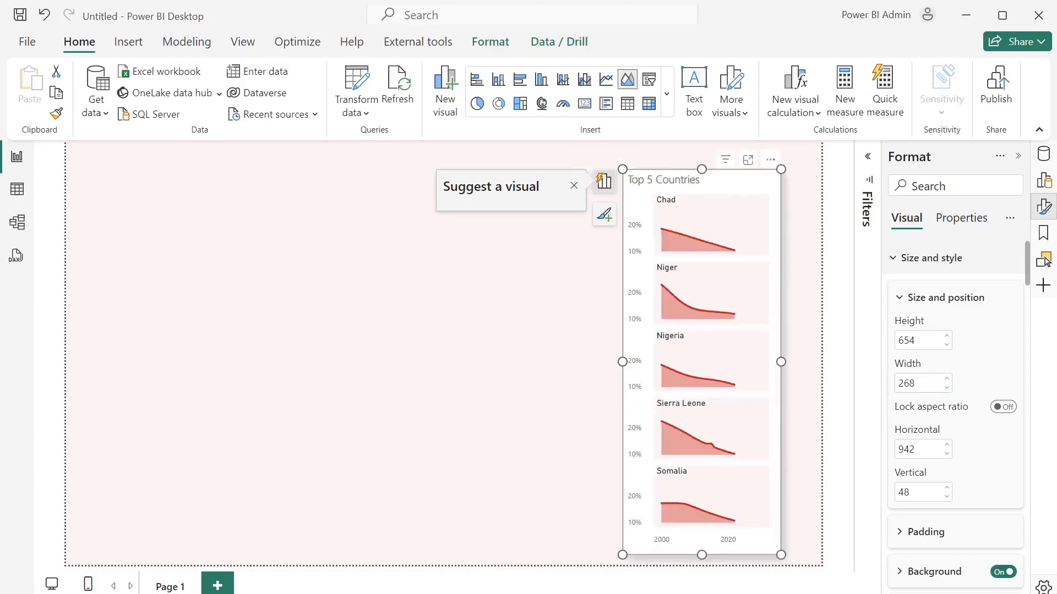
- Position the area chart at horizontal 960 and vertical 45, nudge it slightly downward and deselect it
key(Tab)
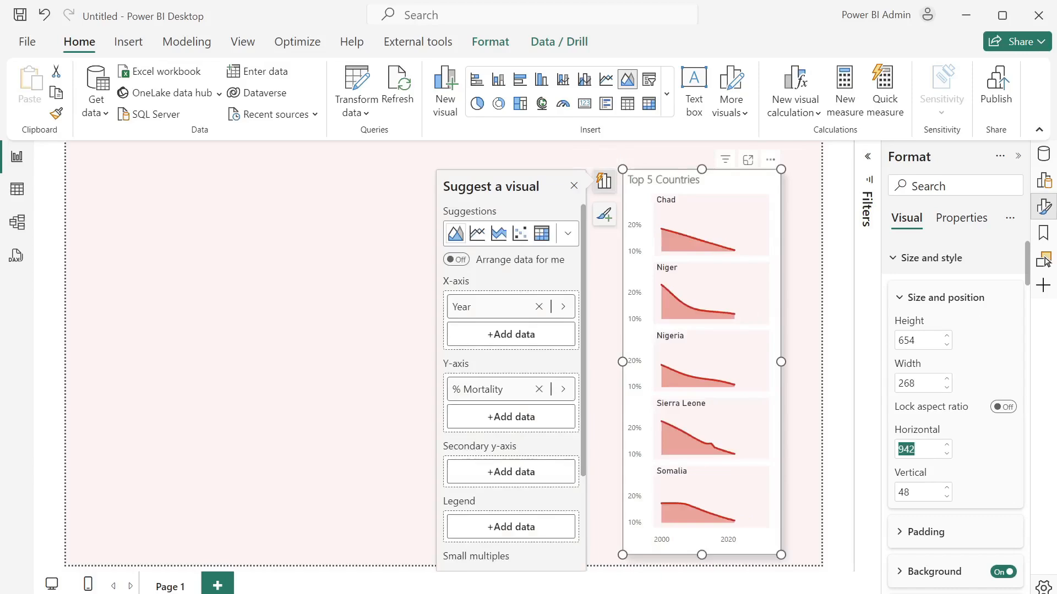
text(960)
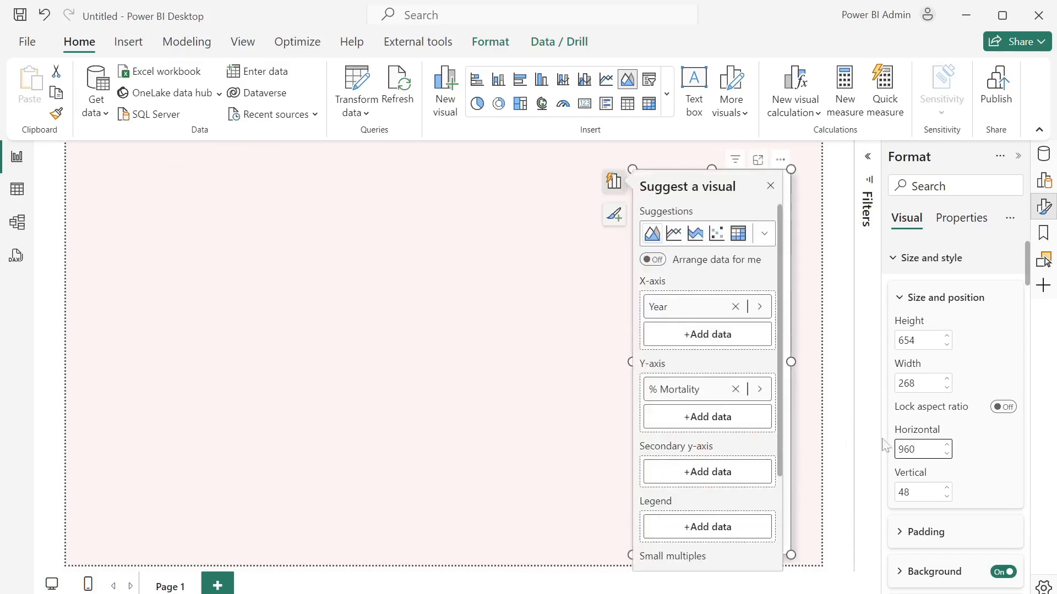
key(Tab)
text(45)
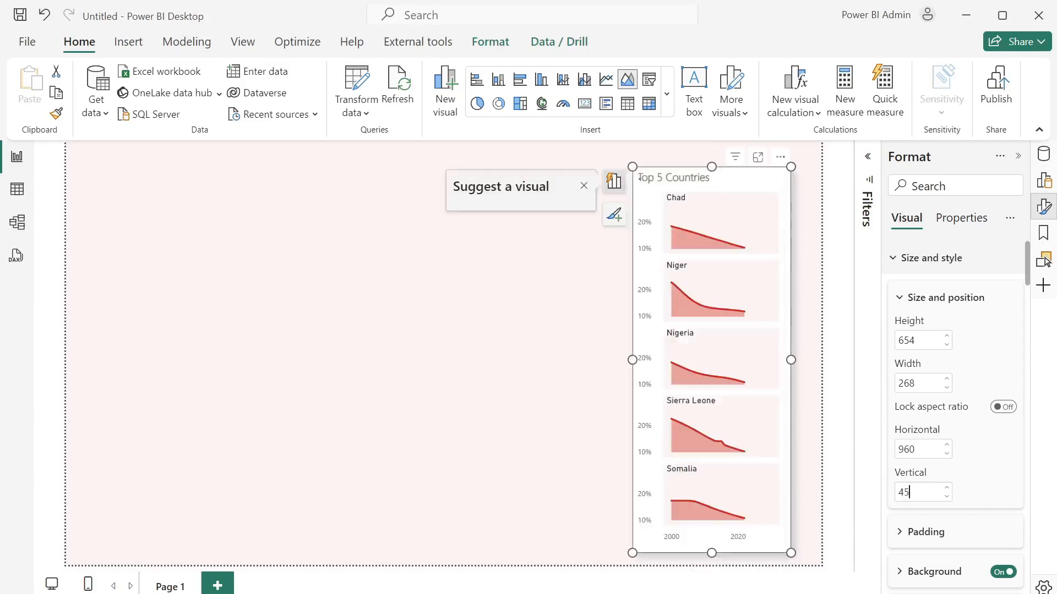
click(788, 164)
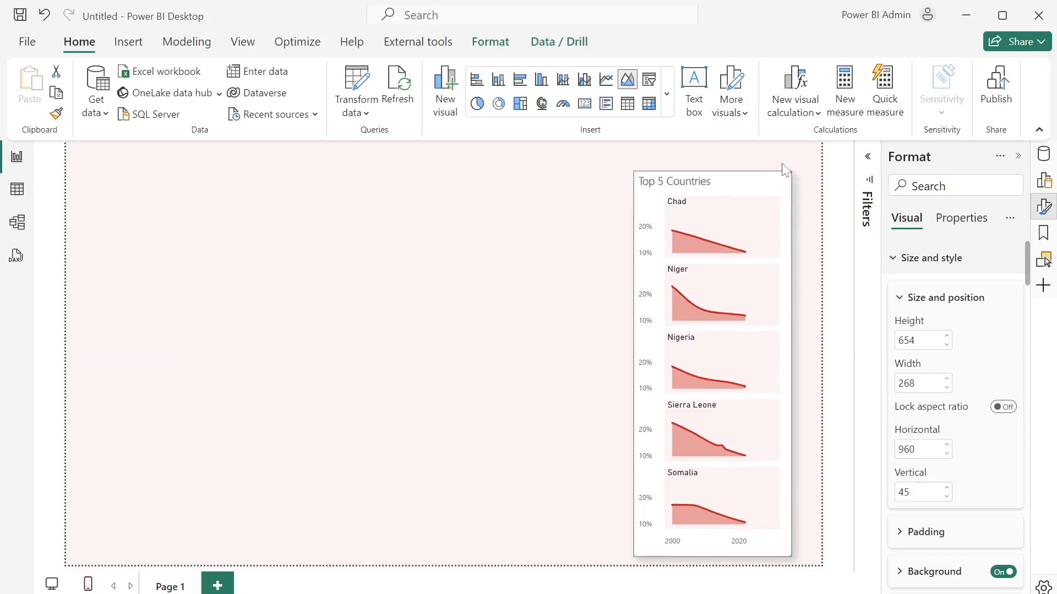
click(784, 170)
click(635, 164)
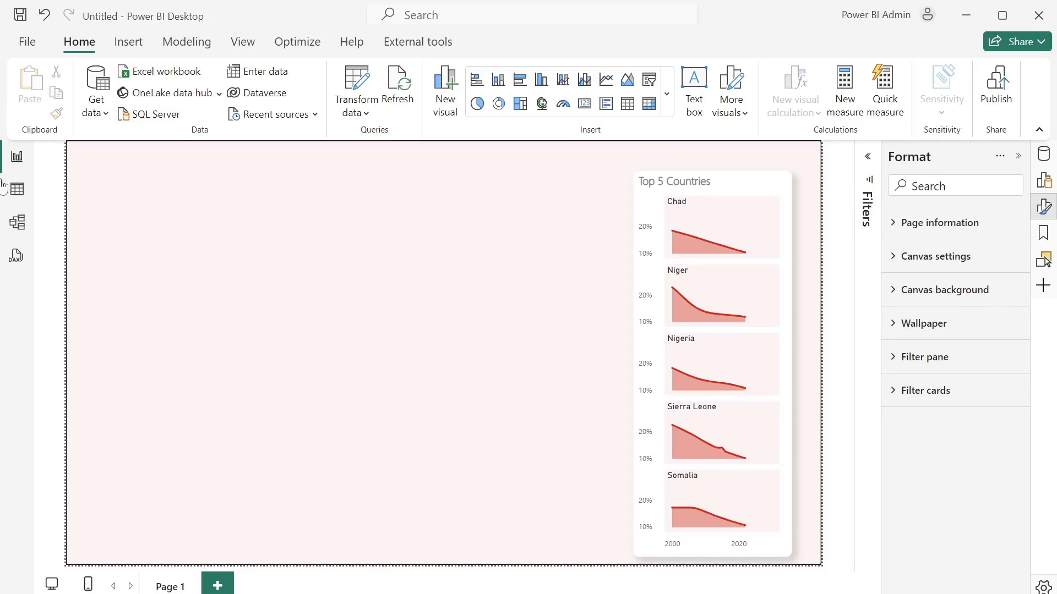
- Open the Build pane and check whether the Shape map visual is enabled among the preview features, leaving the options unchanged
click(1049, 183)
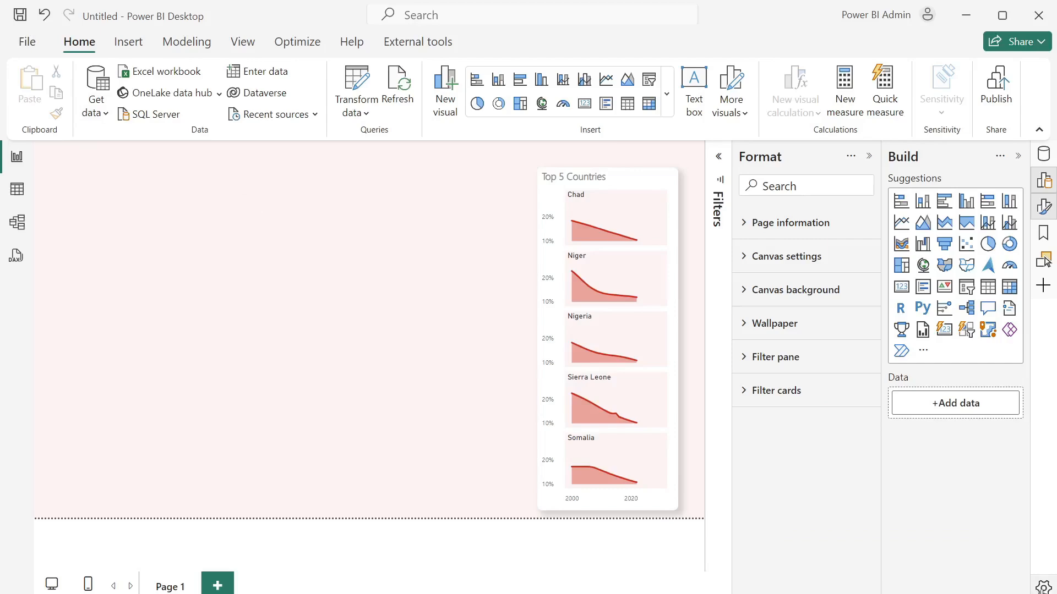
click(1042, 590)
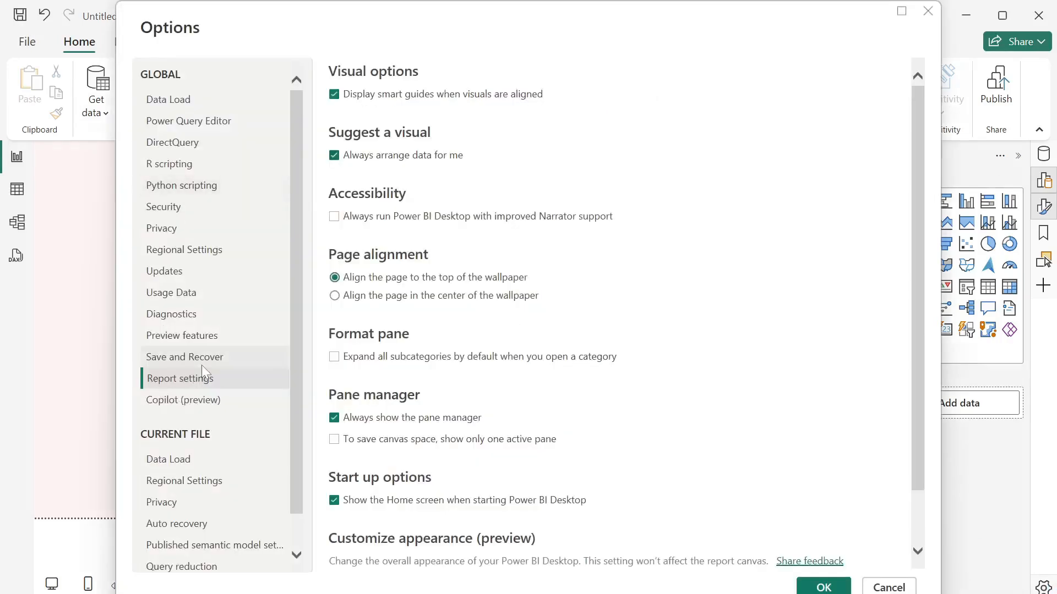
click(219, 339)
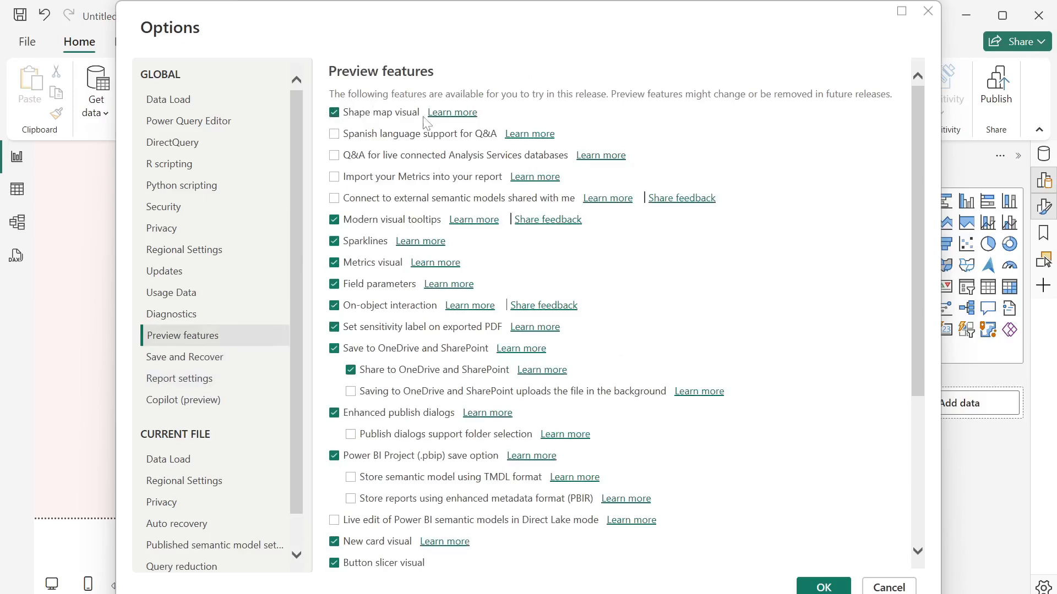
click(888, 588)
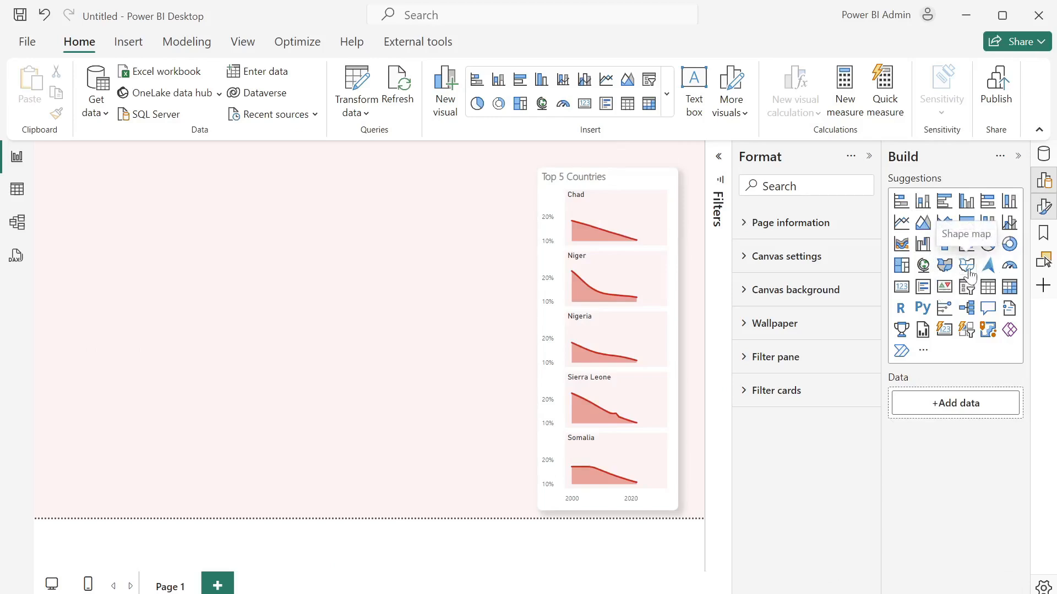
- Add a Shape map beside the area chart, with Country as its location and % Mortality as its color saturation
click(967, 266)
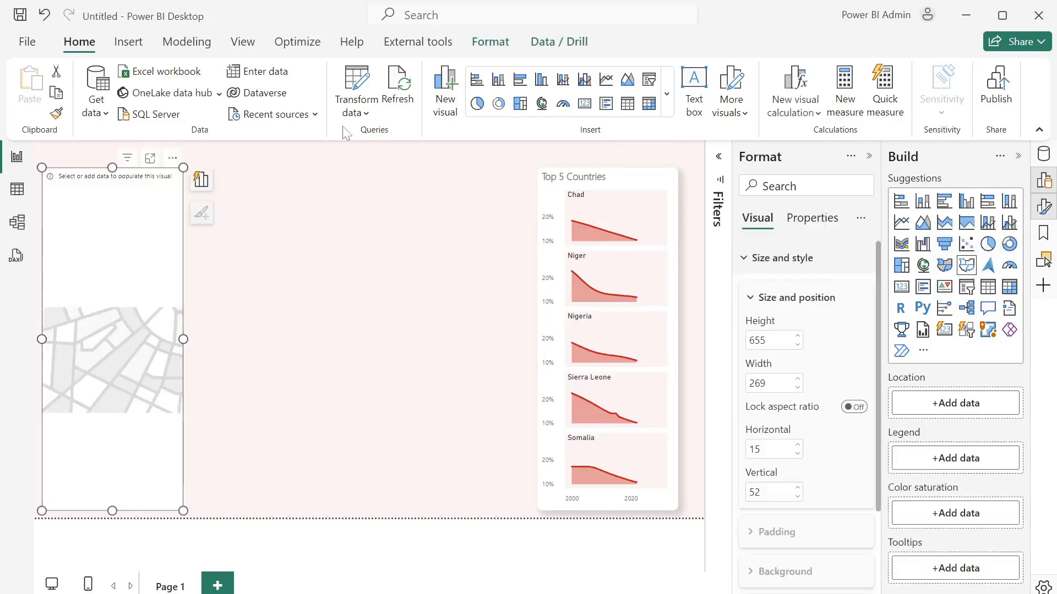
drag(179, 163, 515, 163)
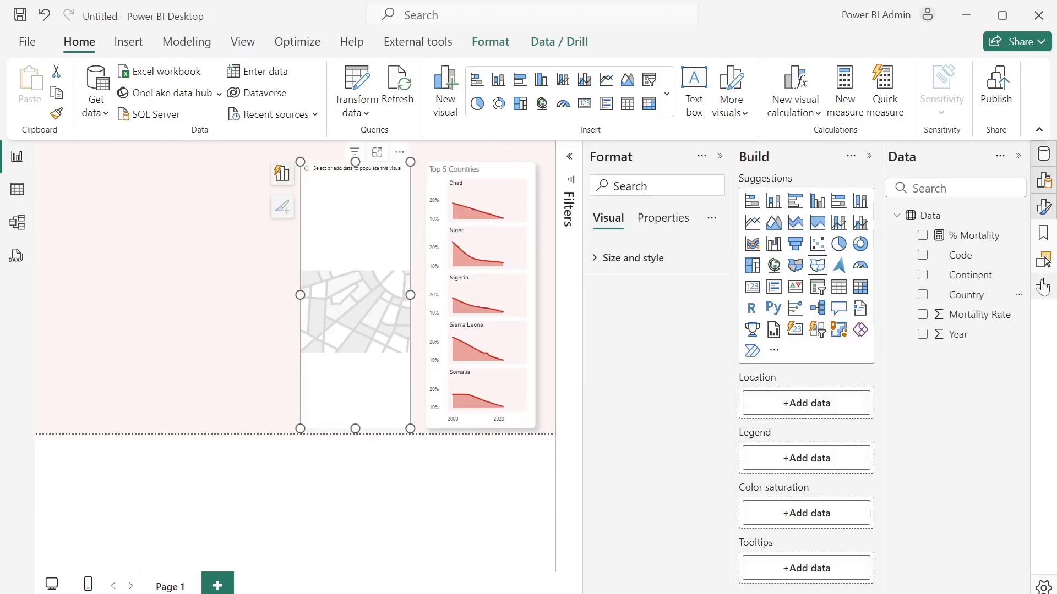
drag(957, 306, 803, 412)
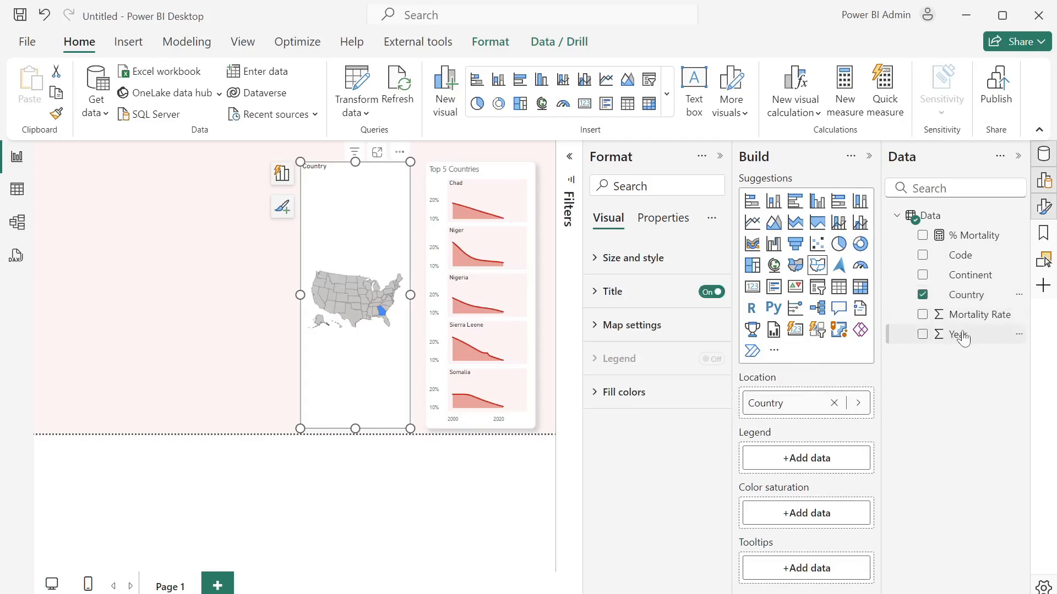
click(977, 317)
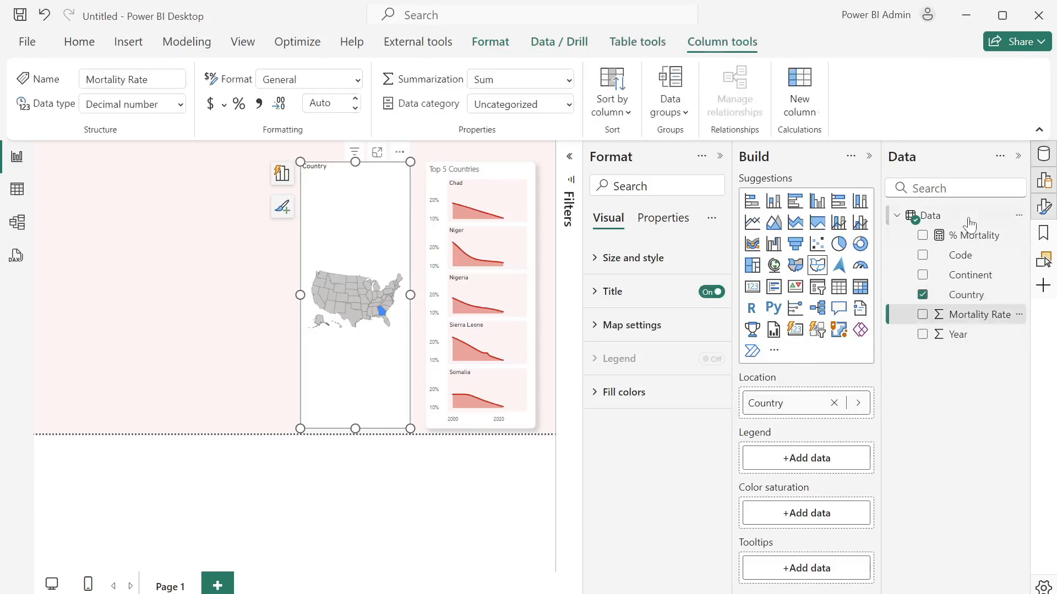
drag(958, 234, 808, 515)
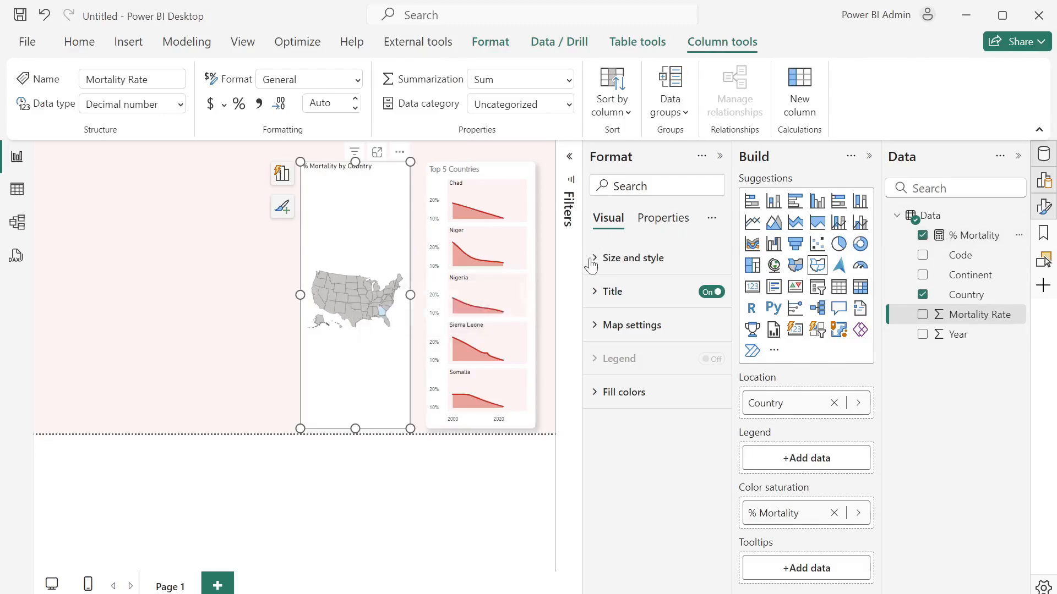
- Change the shape map's map type to Custom map and load world-countries.json from the Downloads folder
click(599, 329)
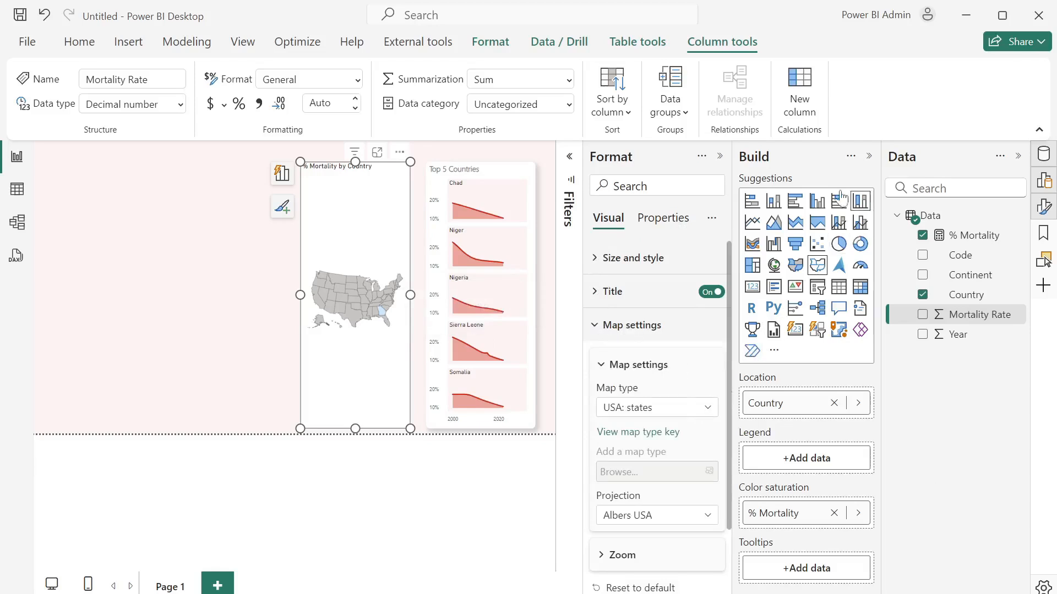
click(868, 158)
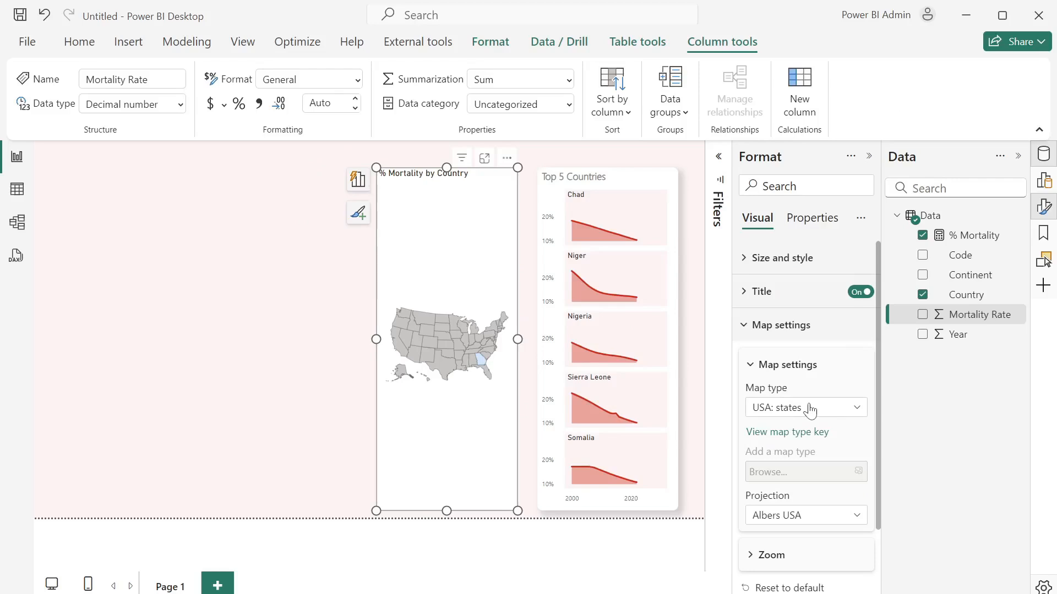
click(810, 410)
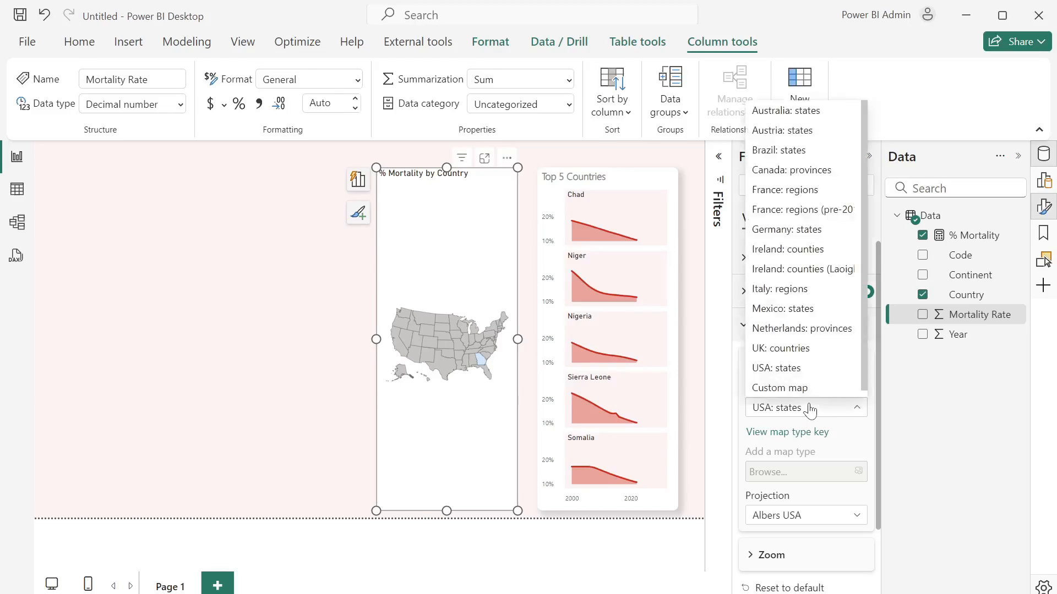
click(809, 390)
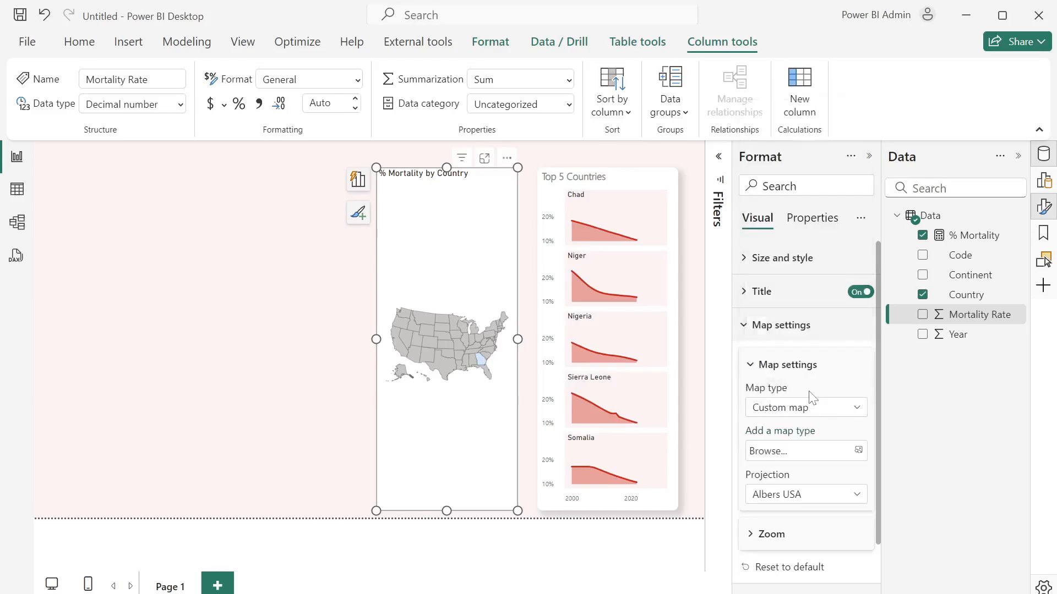
click(850, 458)
click(72, 243)
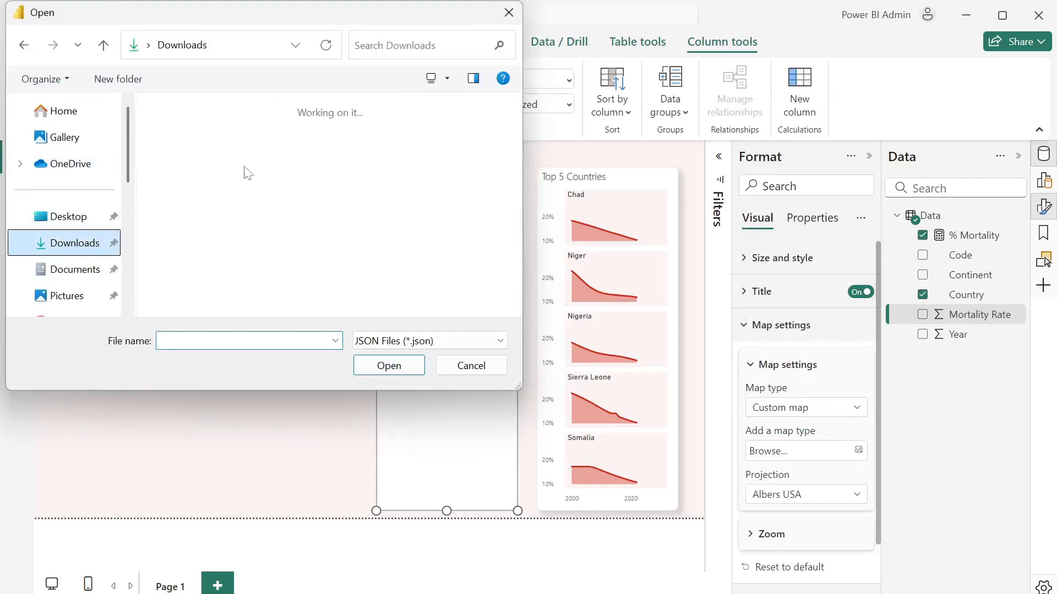
click(185, 160)
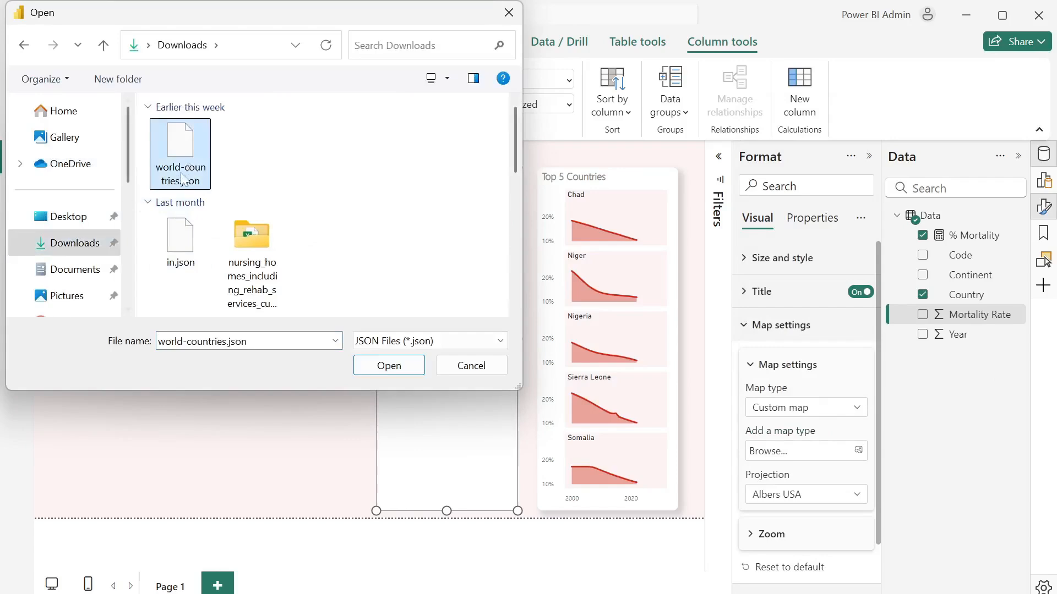
click(396, 369)
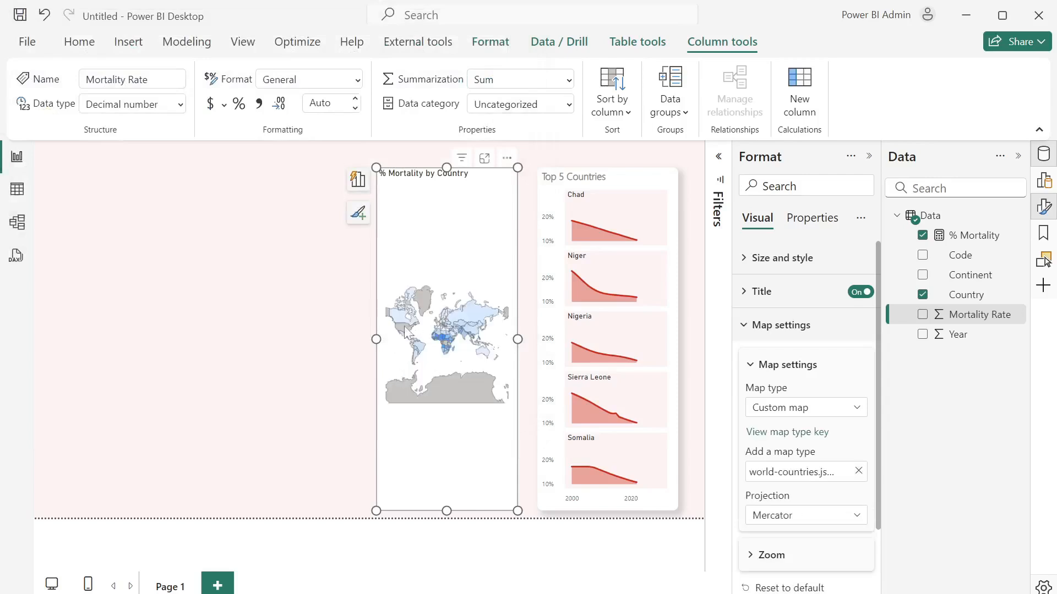
- Resize the shape map to about 464 wide and 587 high, and set its projection to Orthographic
drag(374, 339, 272, 345)
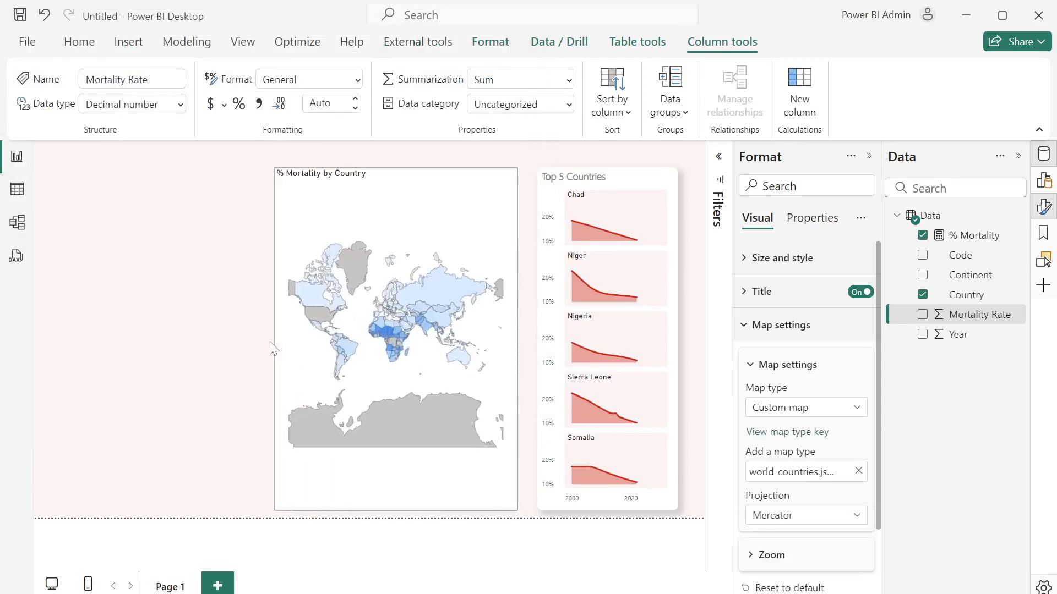
click(822, 517)
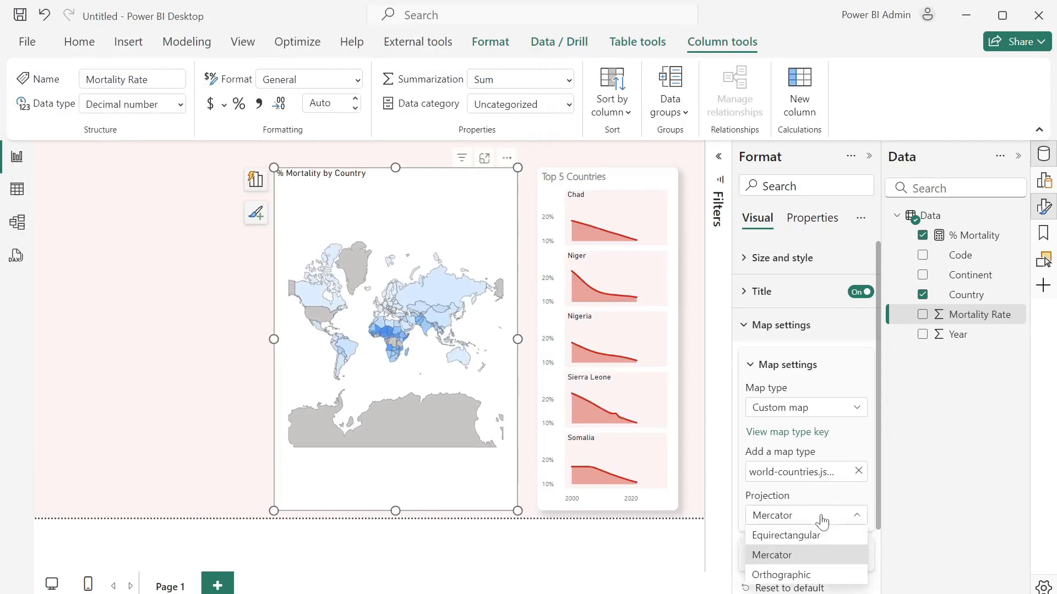
click(827, 575)
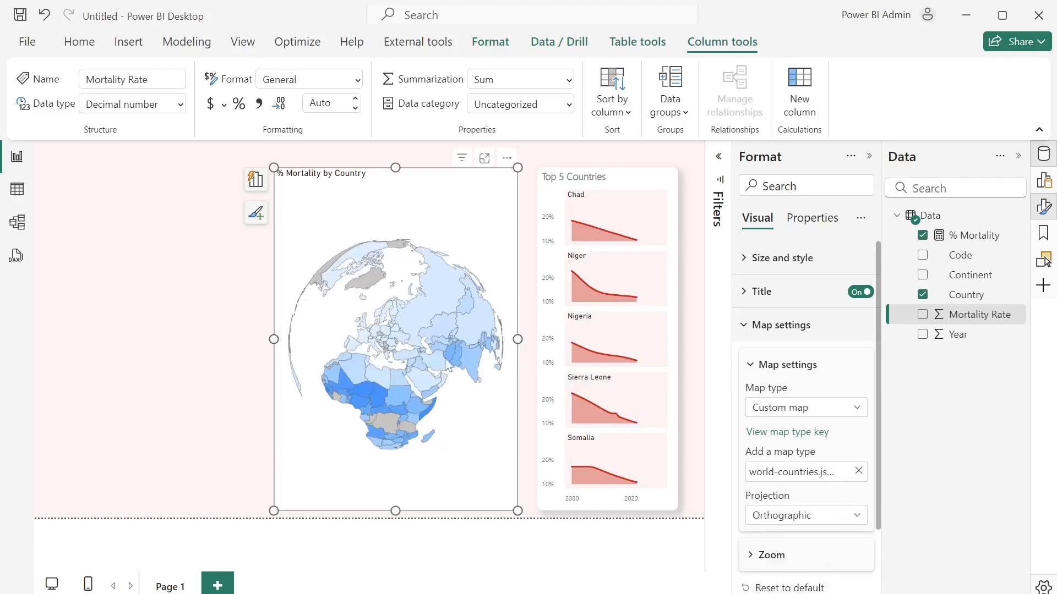
drag(395, 511, 424, 477)
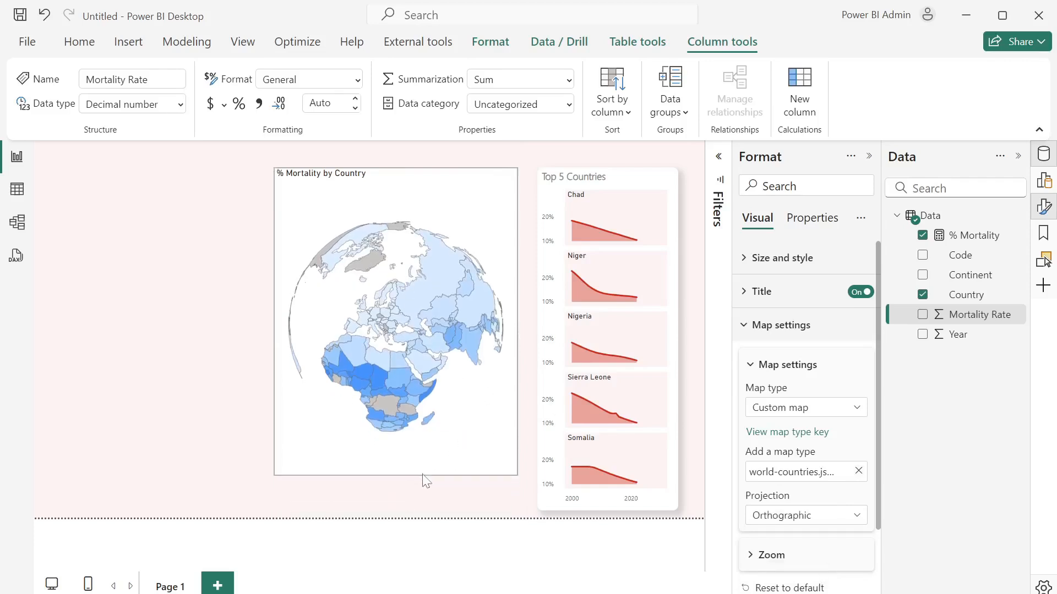
- Set the shape map's height to 528 and its width to 466
click(746, 328)
click(745, 259)
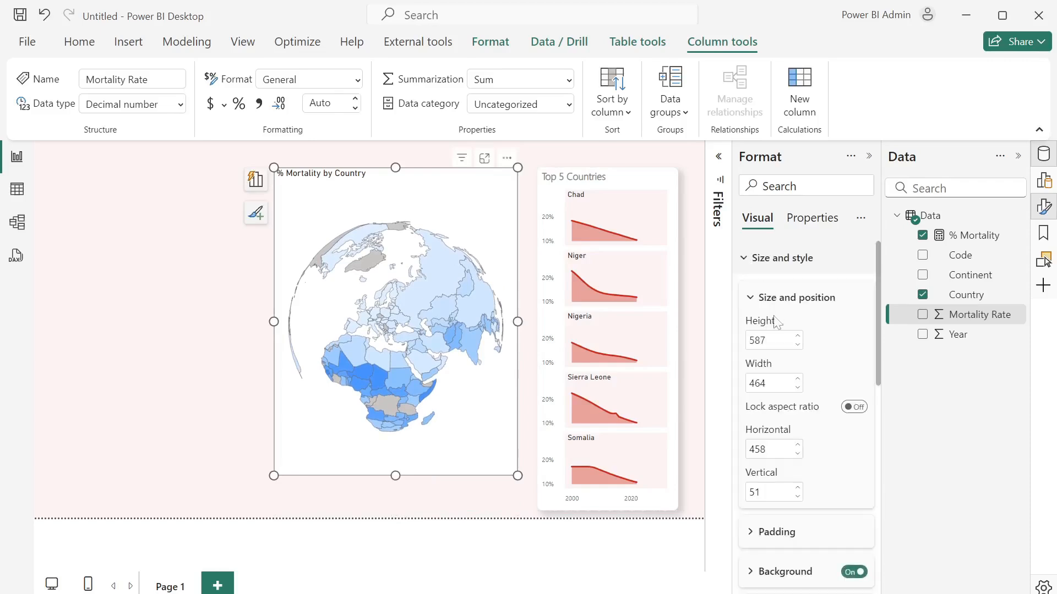
double_click(757, 341)
text(52)
key(Return)
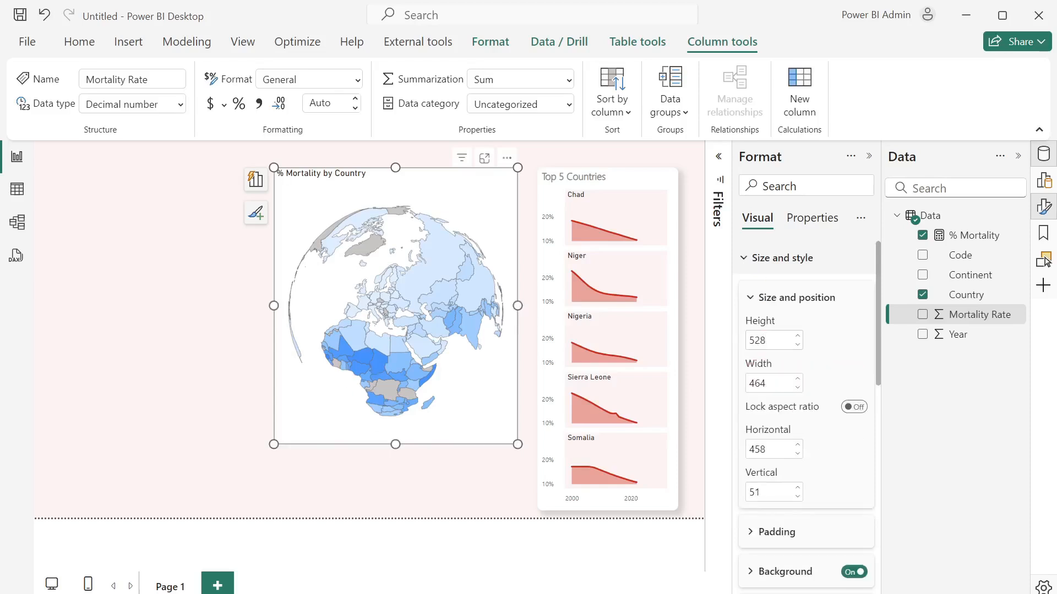
key(Tab)
text(46)
- Set the shape map's horizontal position to 483
key(Tab)
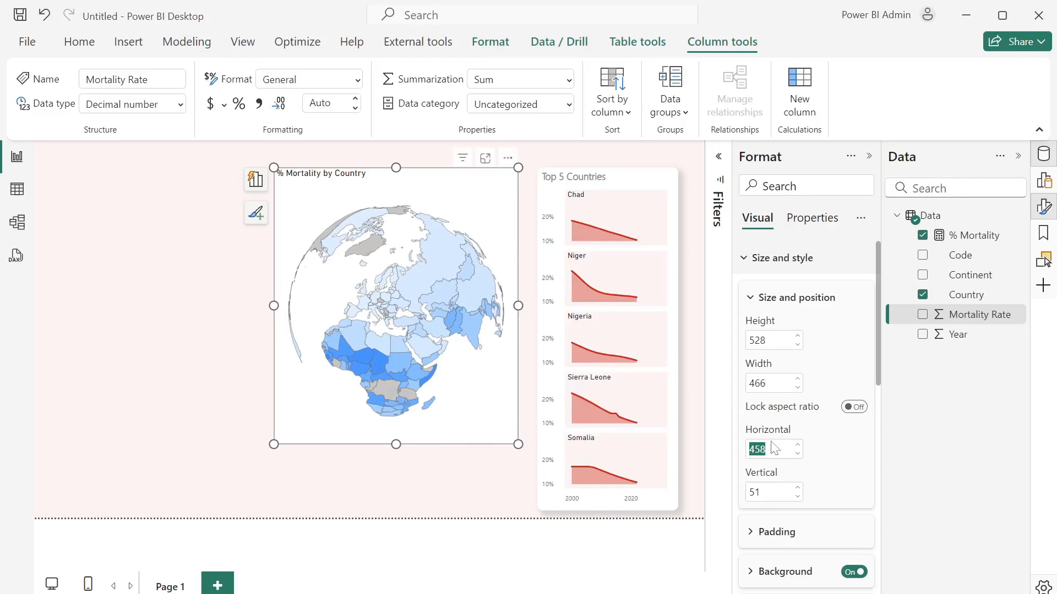
text(48)
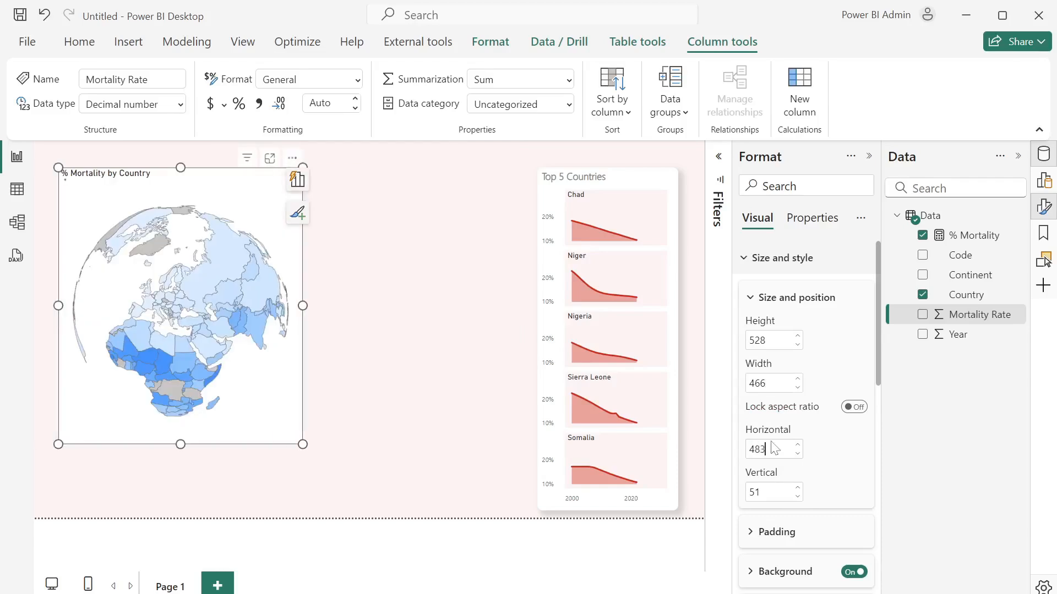
text(3)
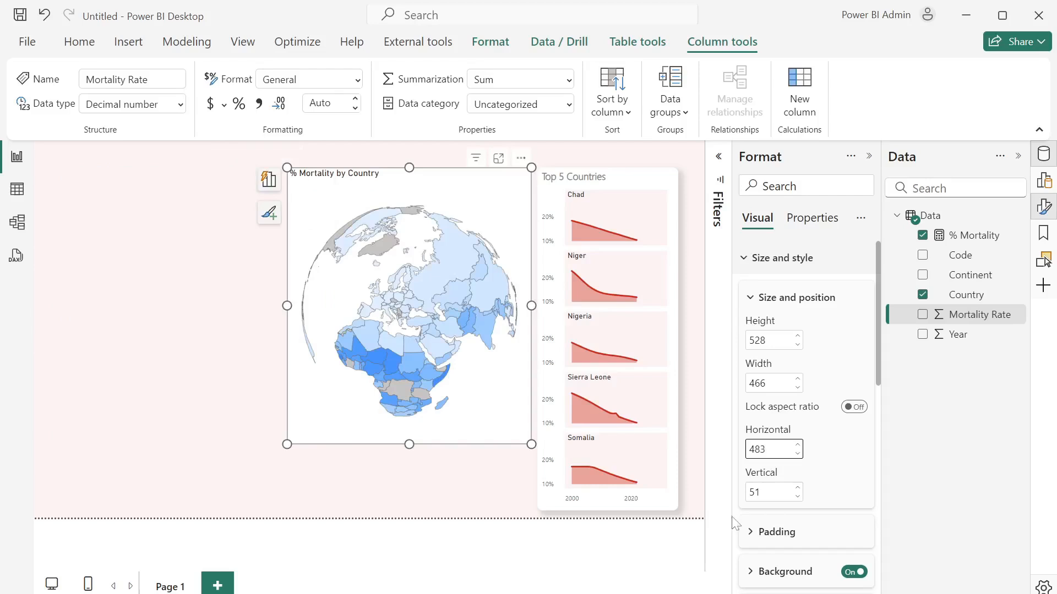
- Set the shape map's vertical position to 45 and turn off its title
key(Tab)
key(Return)
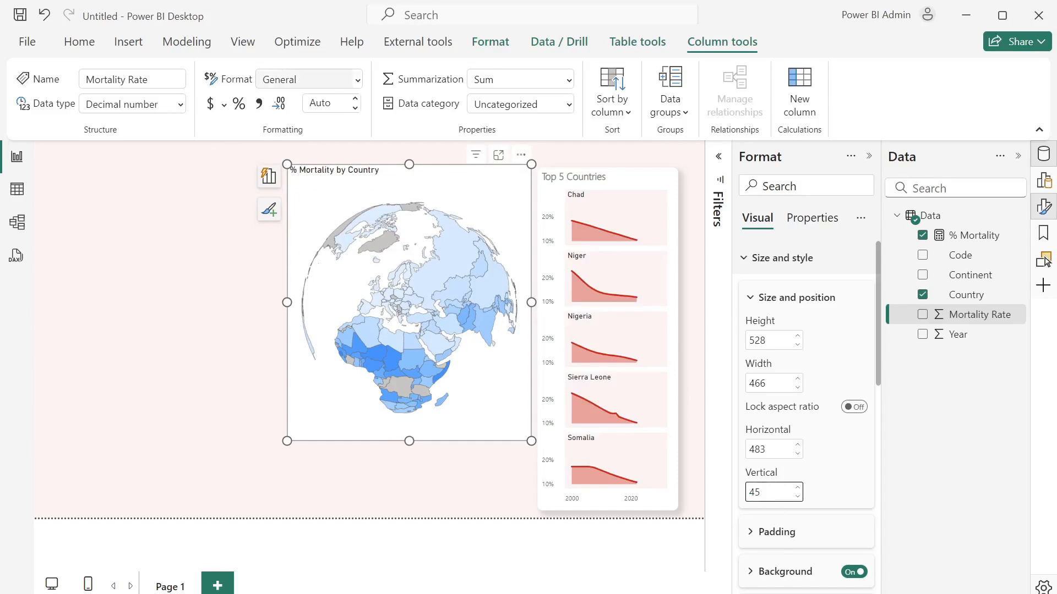
click(746, 258)
click(859, 292)
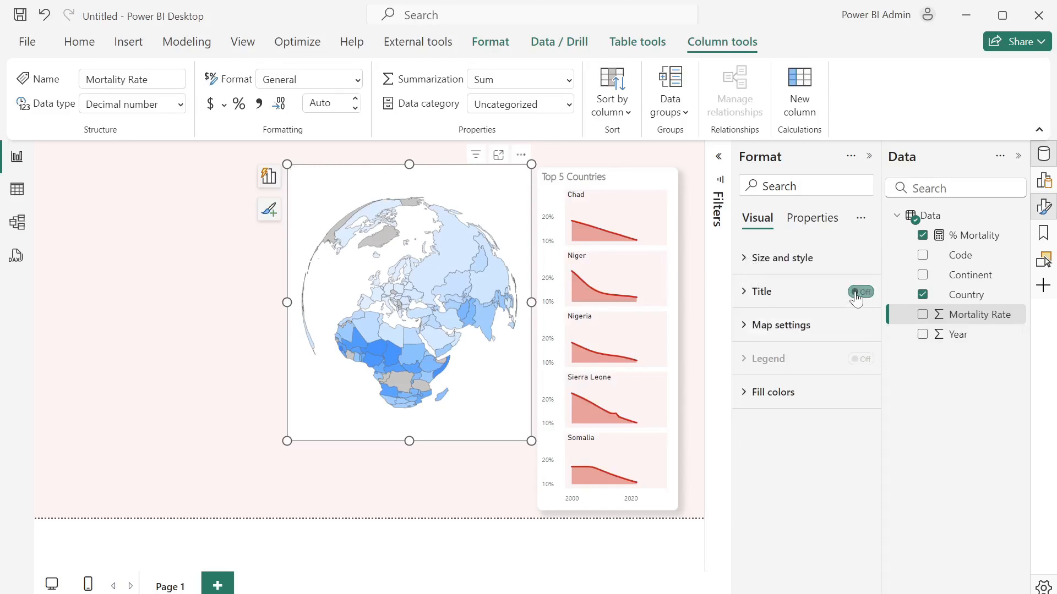
- Turn on the three-color gradient in the shape map's fill colors
click(746, 329)
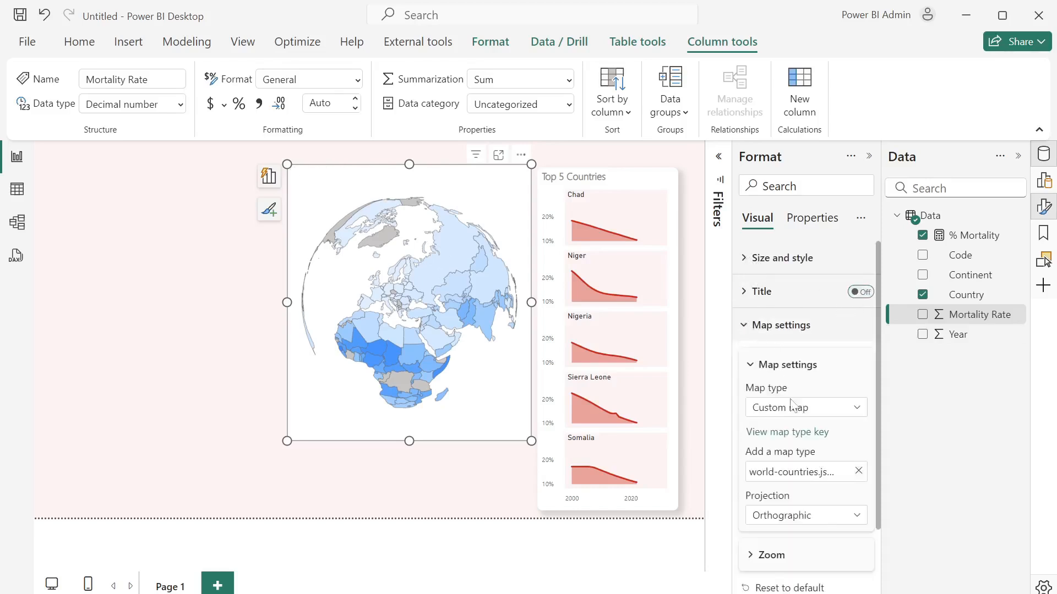
scroll(792, 438, down, 3)
scroll(789, 433, up, 3)
scroll(770, 569, down, 3)
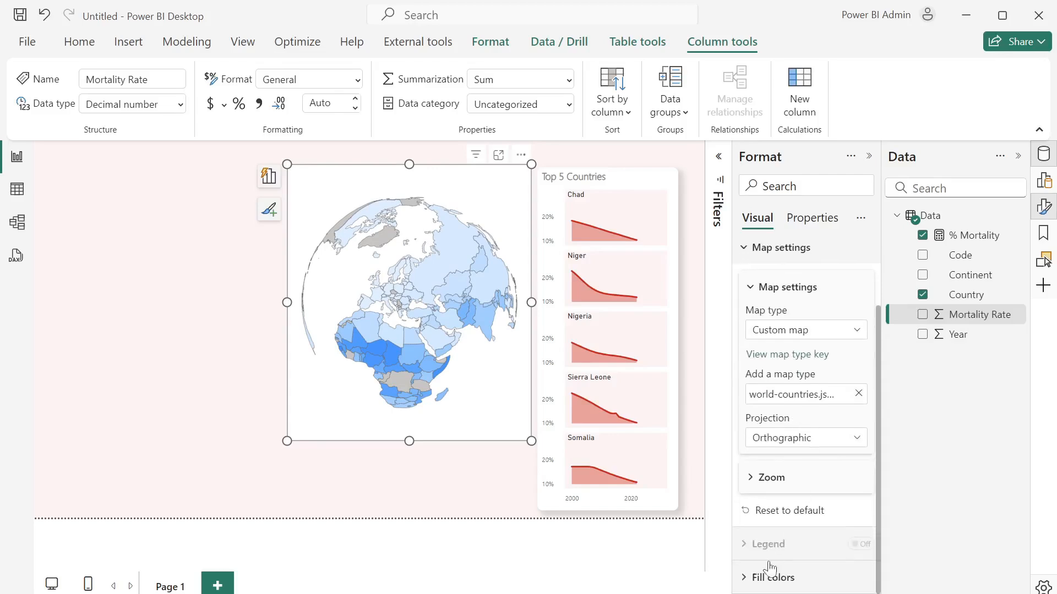
click(744, 575)
scroll(773, 542, down, 5)
scroll(773, 542, down, 4)
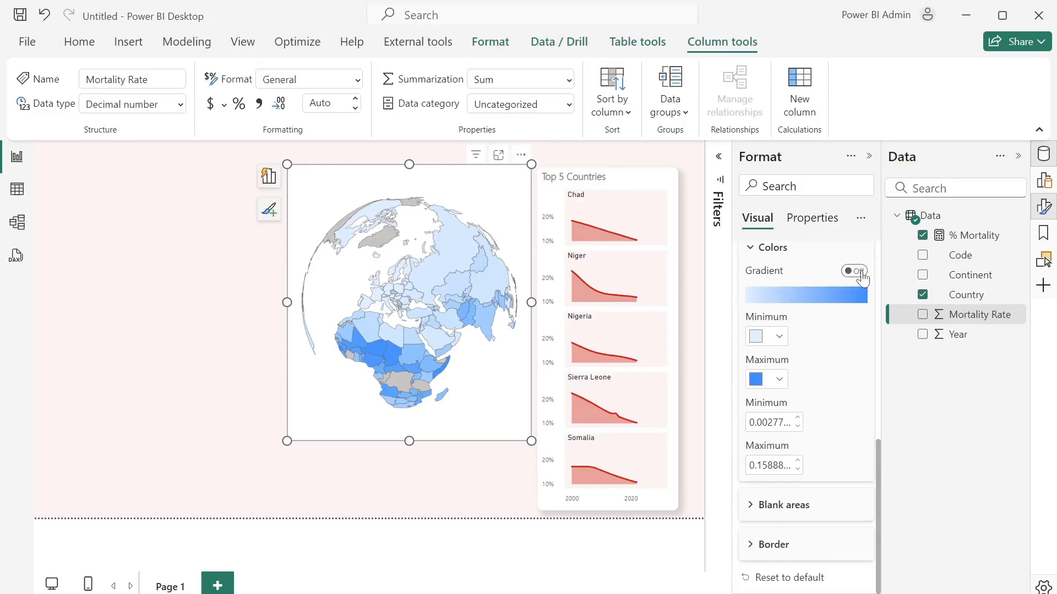
click(859, 271)
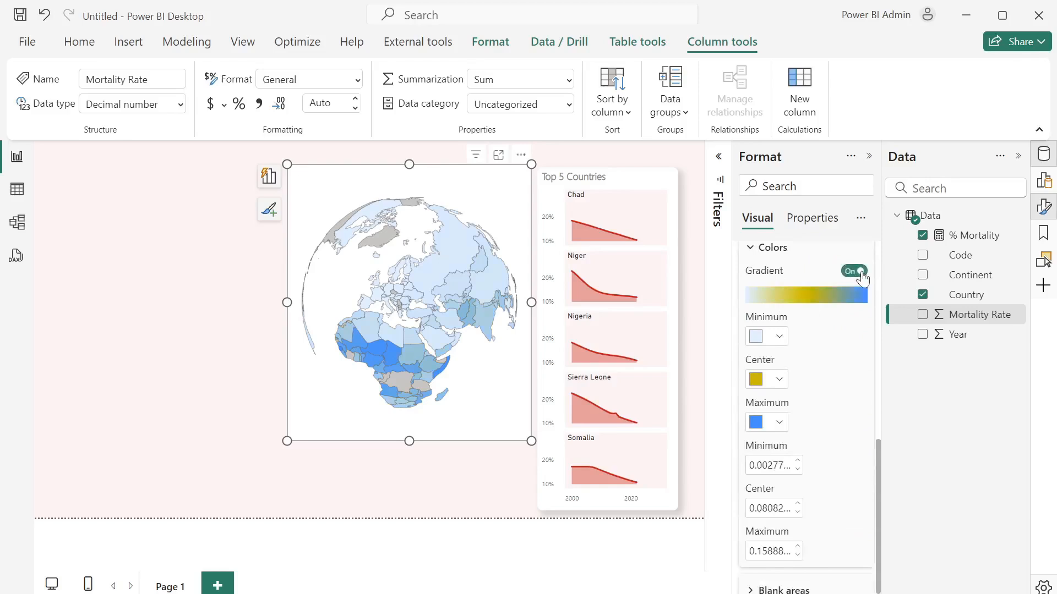
- Set the map gradient's maximum color to the recently used red and its minimum color to orange #F6B248
click(778, 338)
click(778, 337)
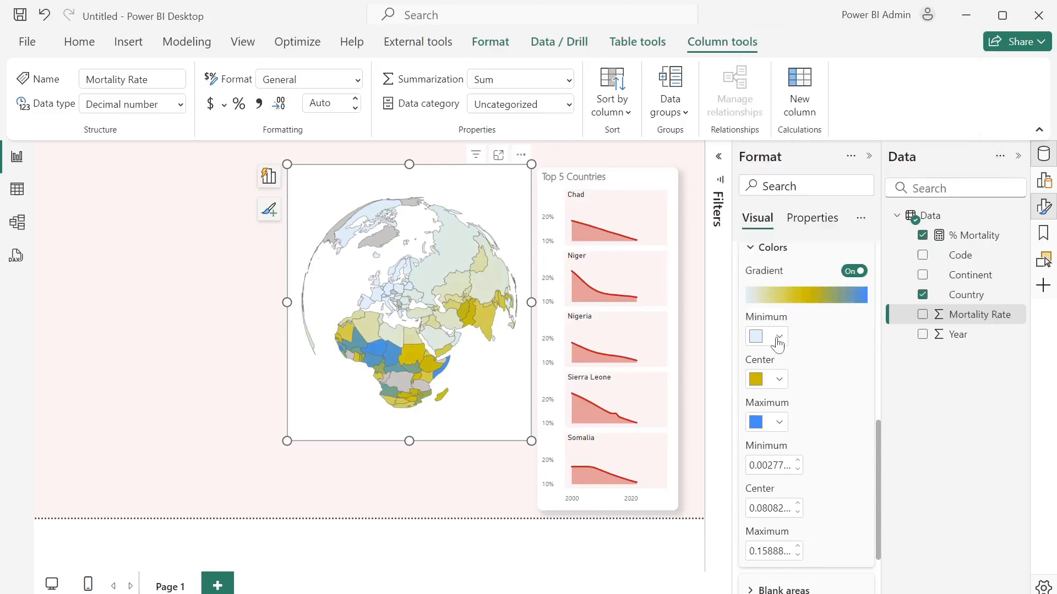
click(779, 422)
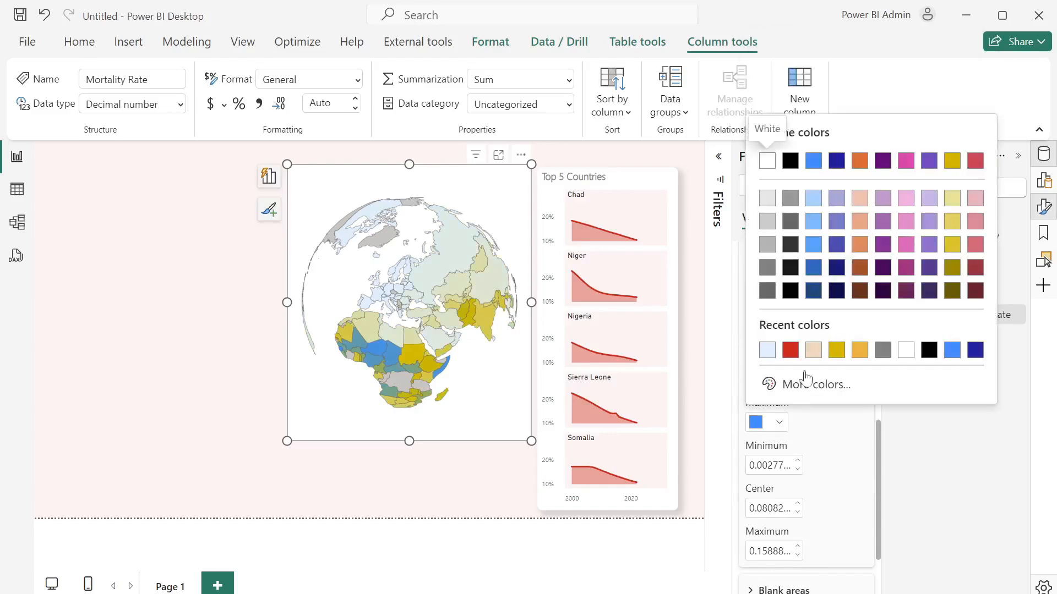
click(790, 350)
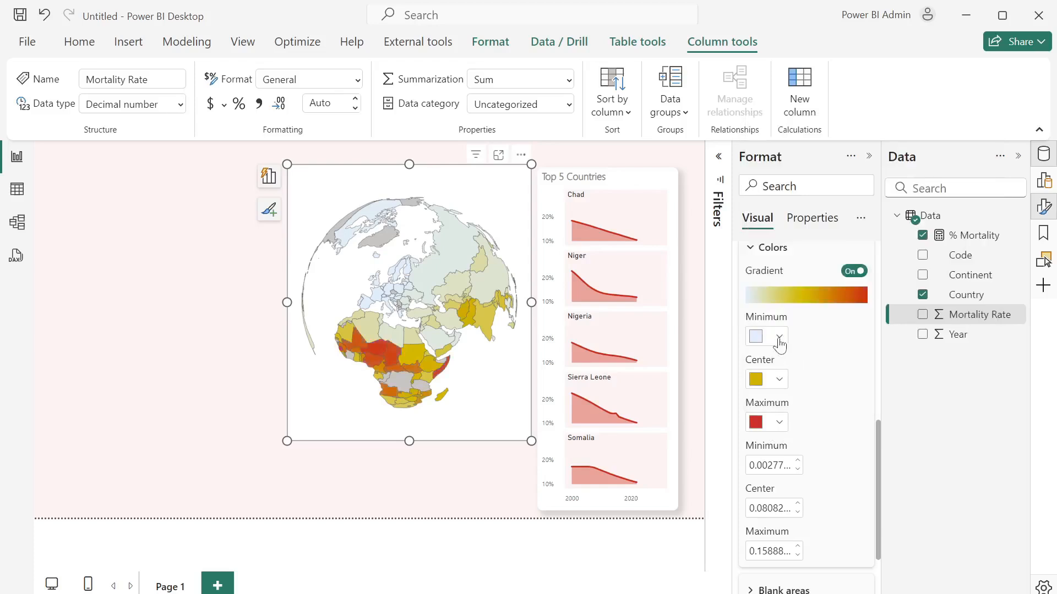
click(779, 338)
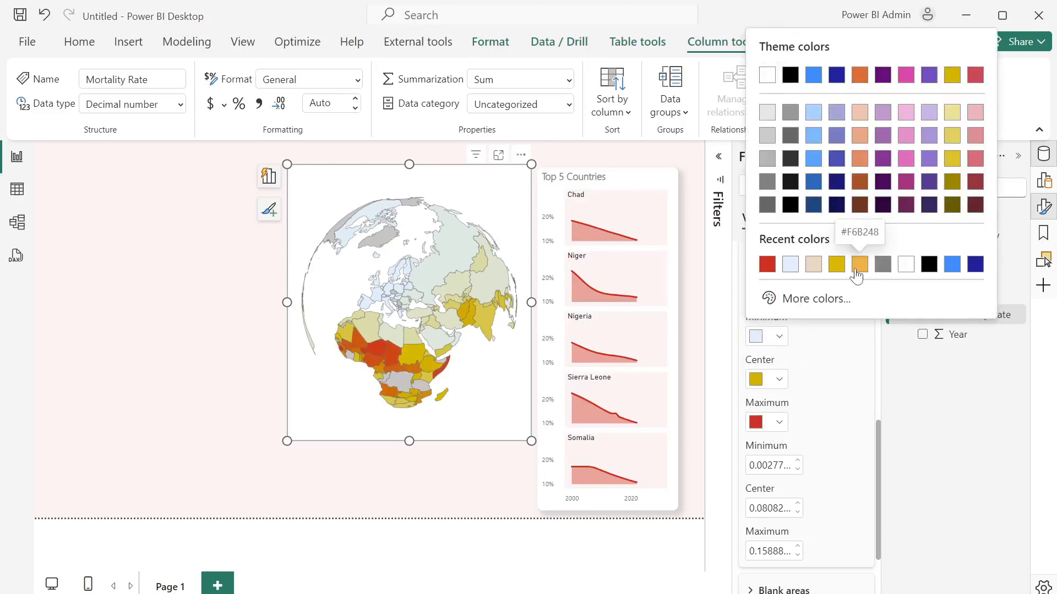
click(859, 265)
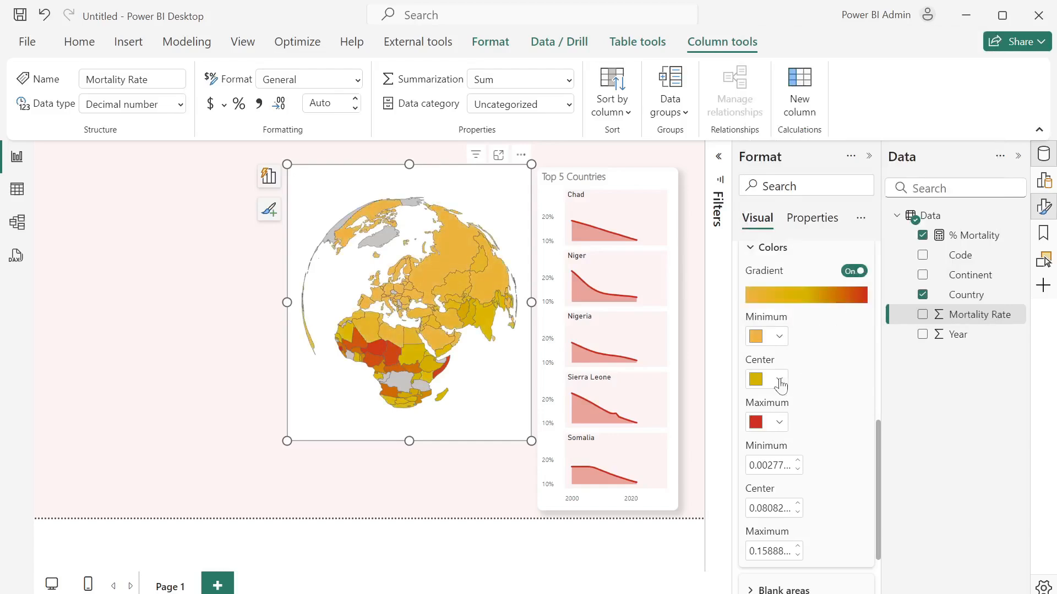
- Set the color of the map's blank areas to the recently used light beige
scroll(783, 412, down, 3)
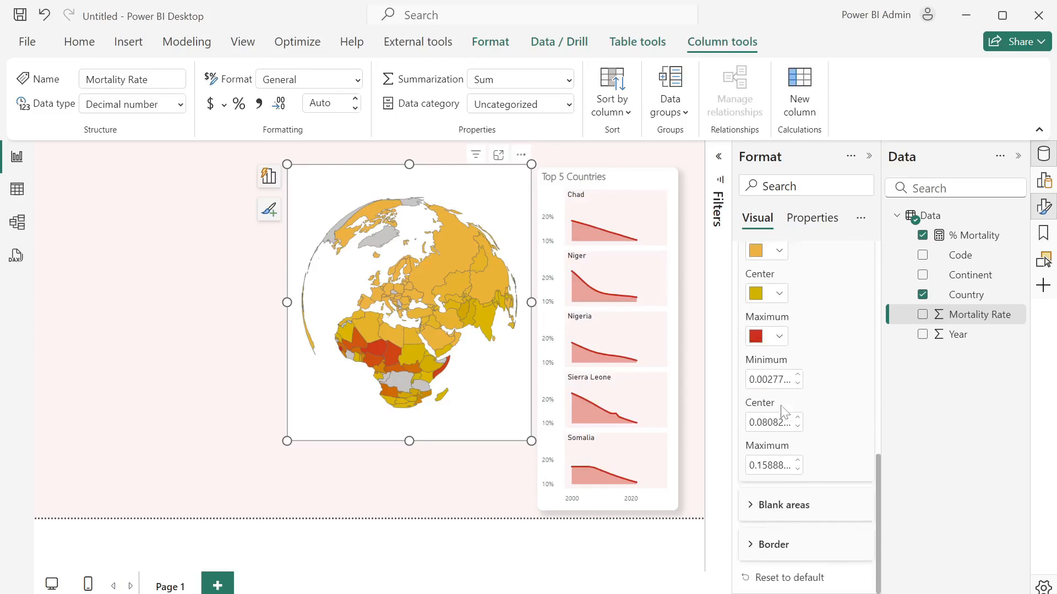
click(752, 516)
click(775, 571)
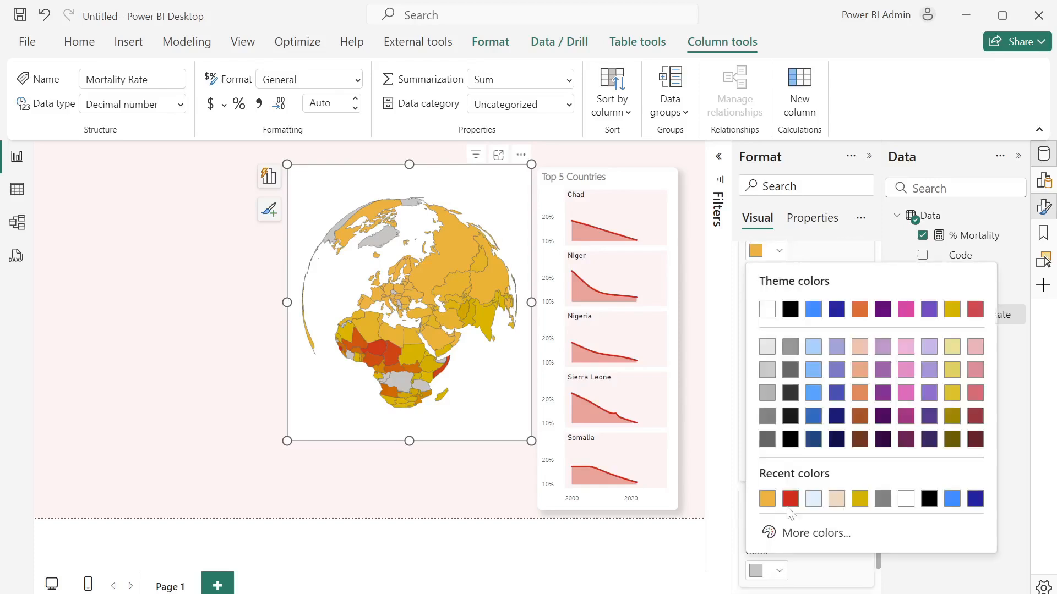
click(837, 503)
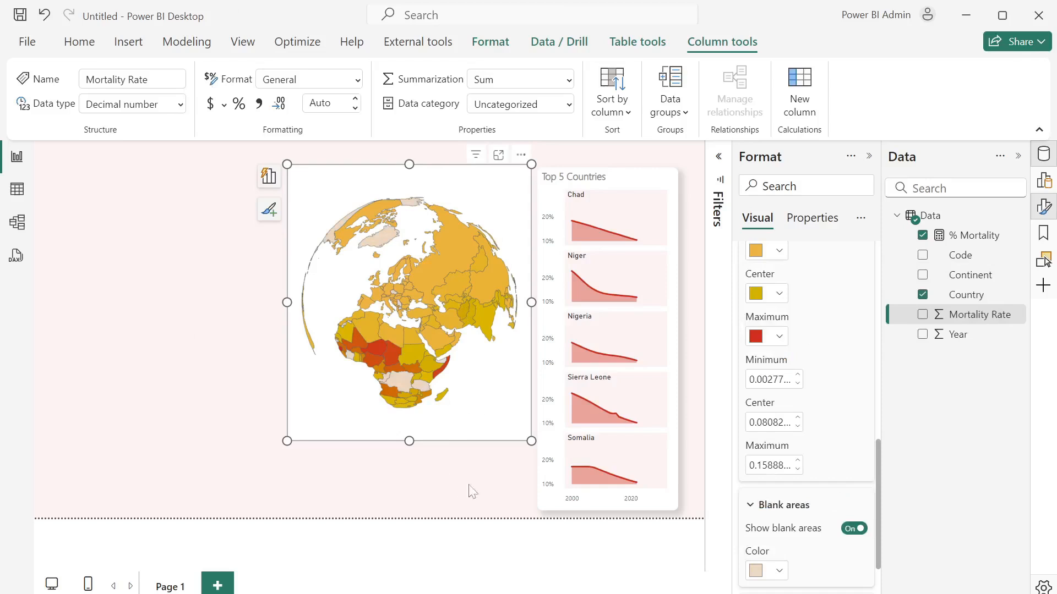
- Turn off the shape map's background and deselect the map
scroll(788, 443, up, 10)
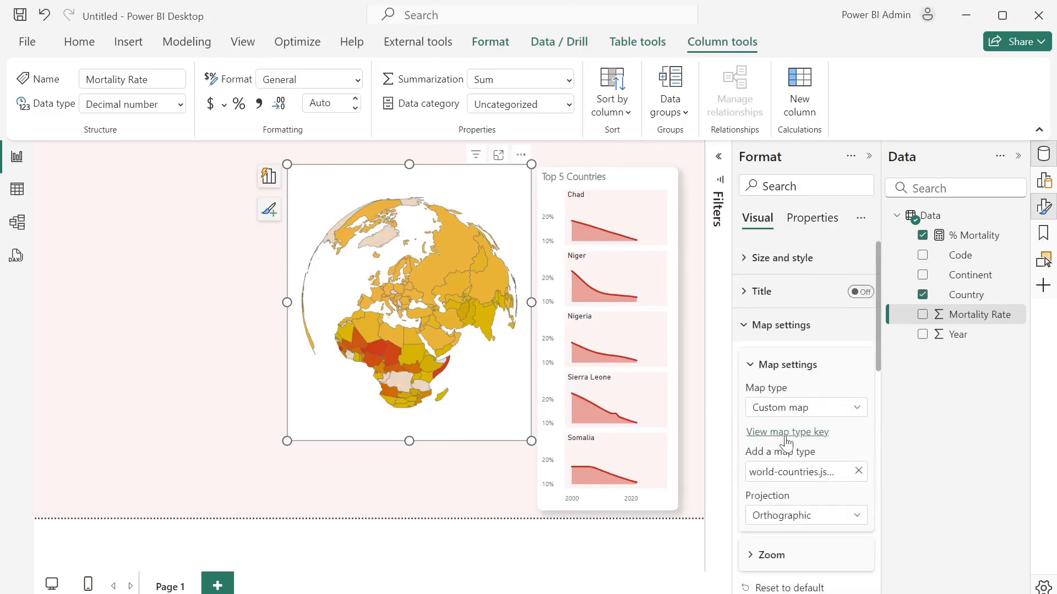
click(750, 259)
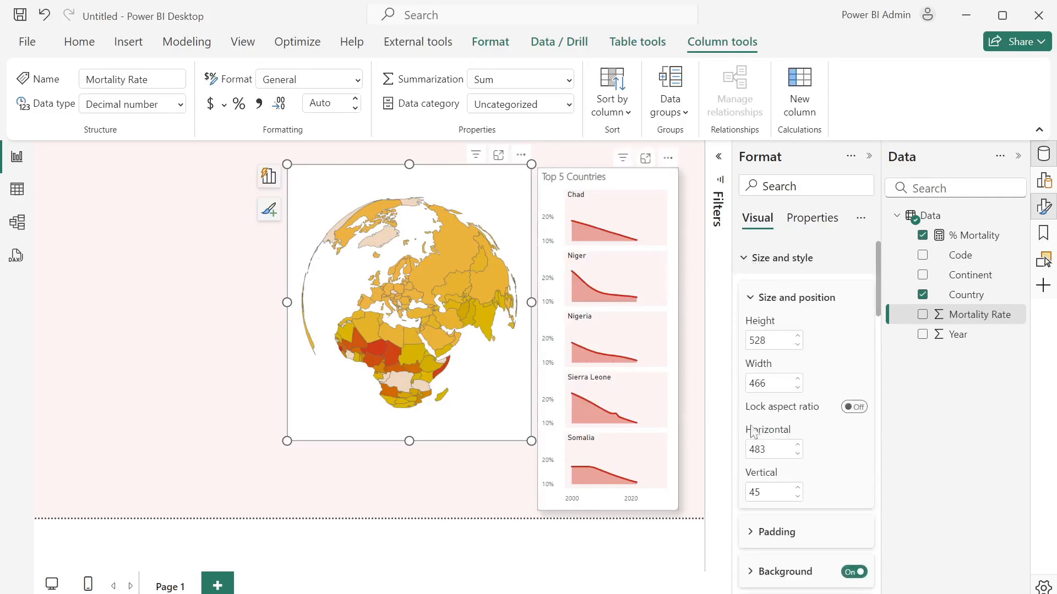
click(852, 573)
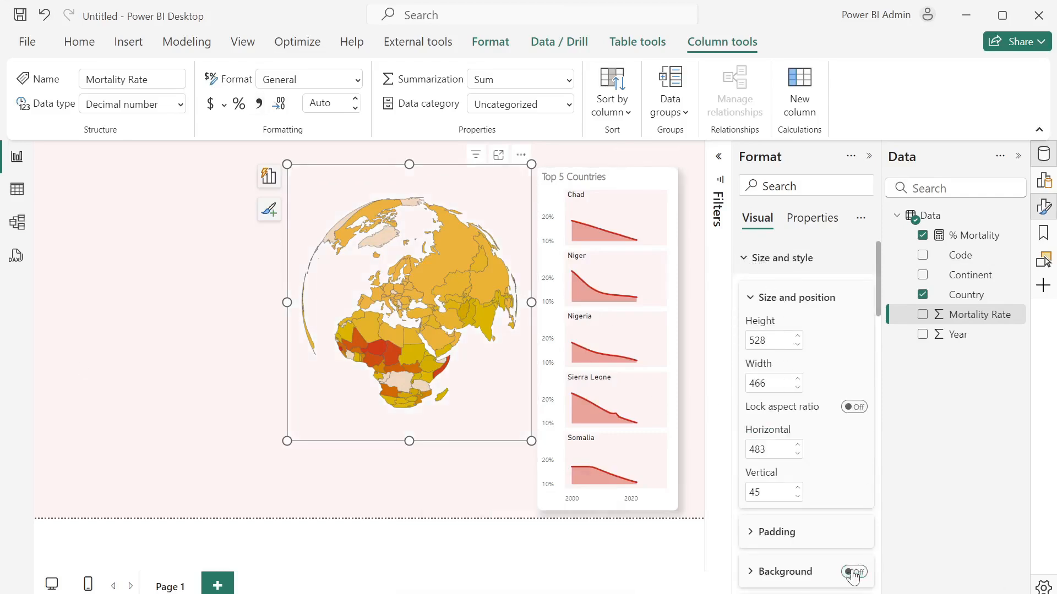
click(174, 356)
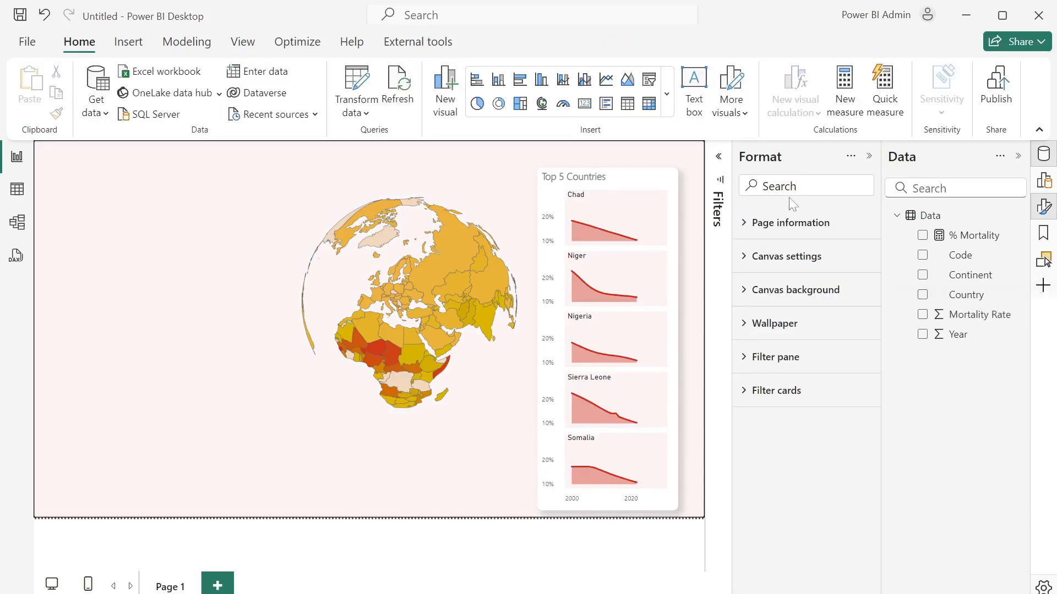
- Insert a clustered column chart below the globe, about 919 wide and 160 high, at about horizontal 29 and vertical 515
click(545, 84)
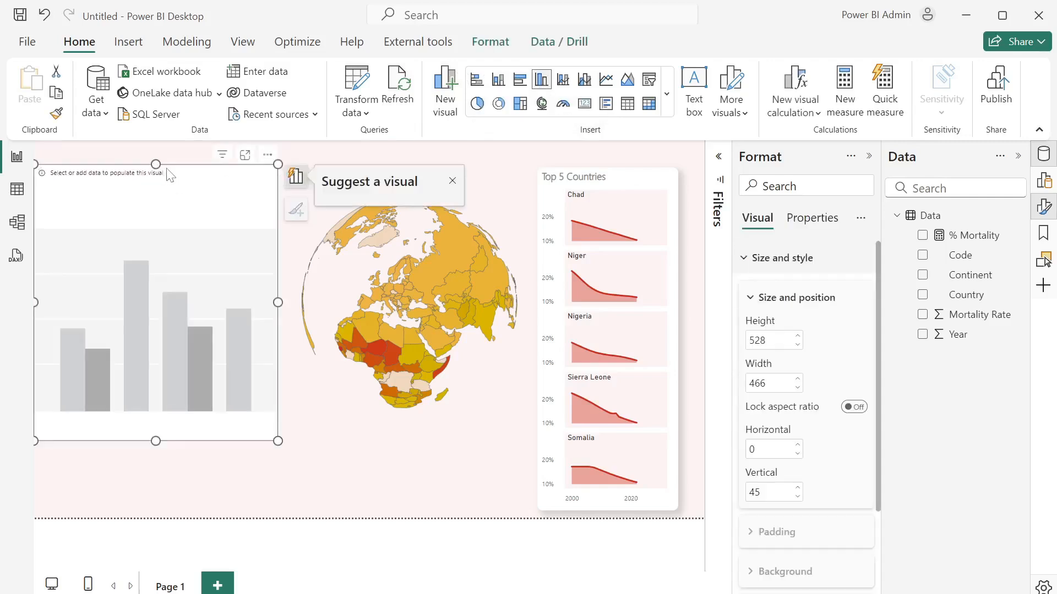
drag(157, 163, 157, 357)
drag(272, 353, 288, 406)
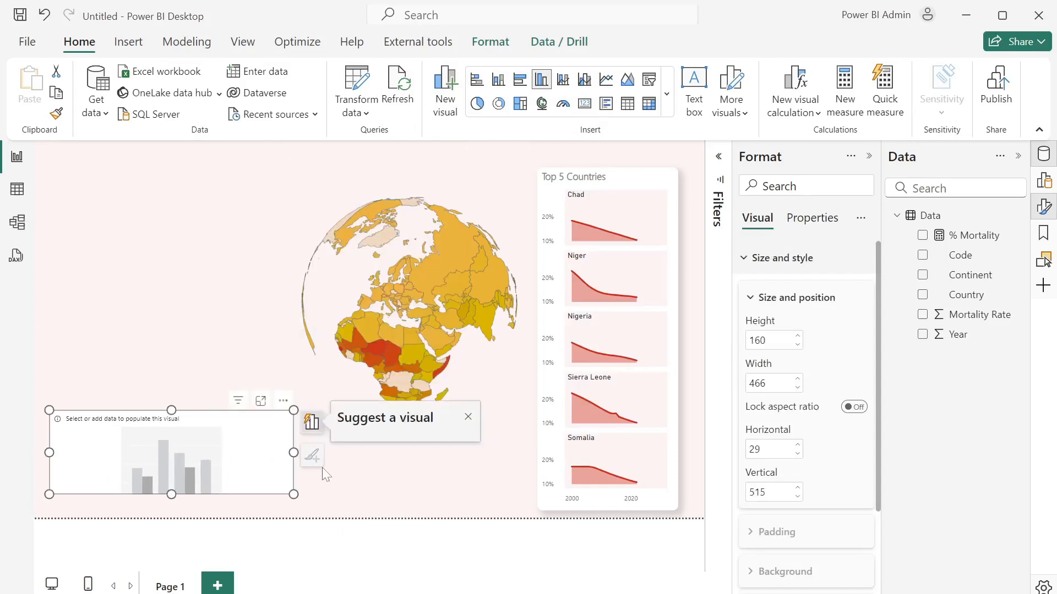
drag(343, 463, 530, 466)
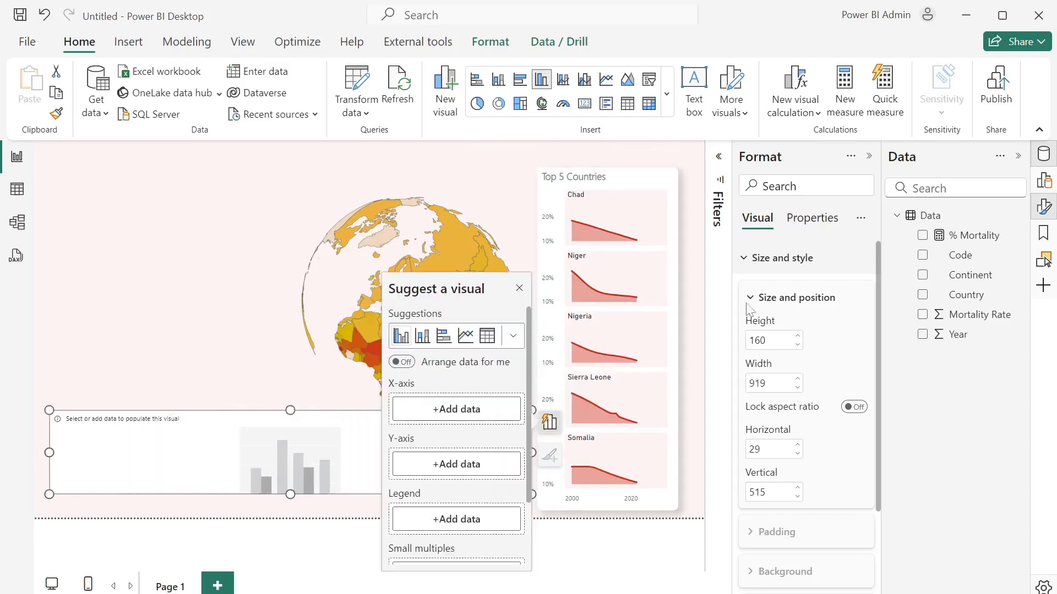
- Assign Year to the column chart's X-axis and % Mortality to its Y-axis, and dismiss the visual suggestions
click(1043, 181)
drag(963, 338, 814, 403)
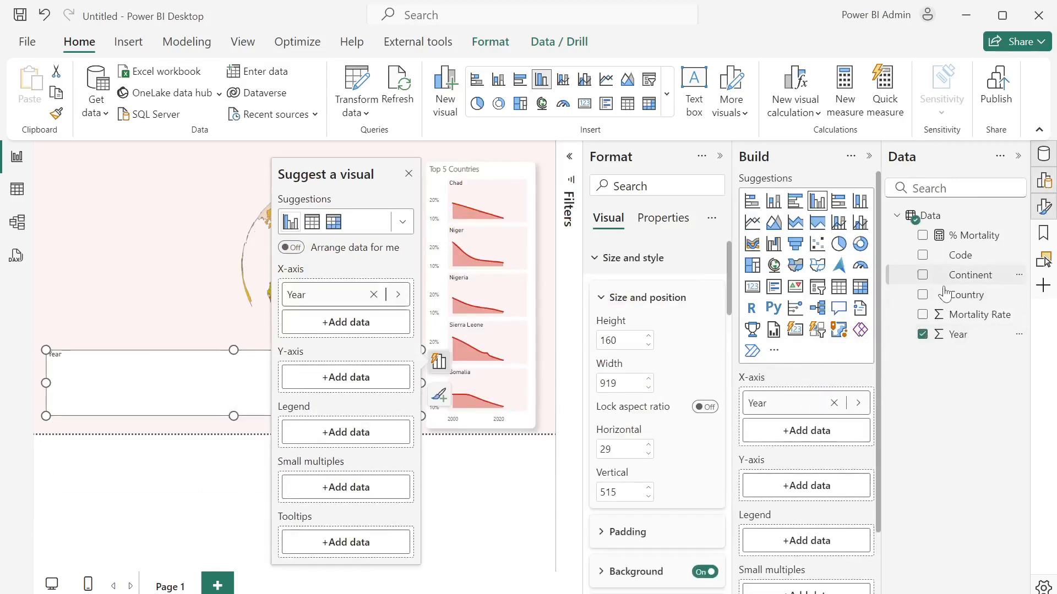
drag(961, 235, 820, 489)
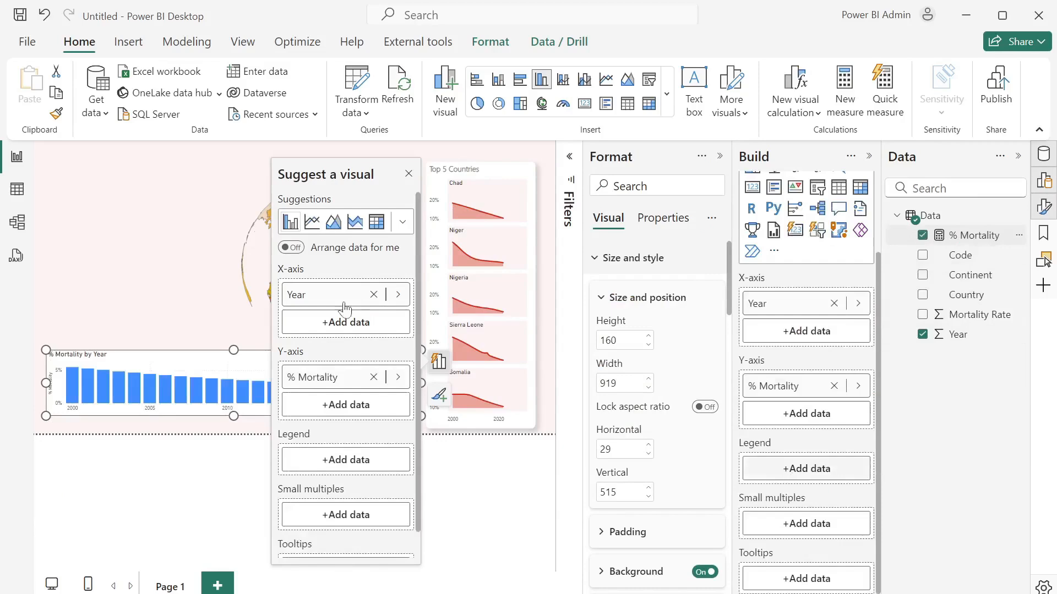
click(409, 174)
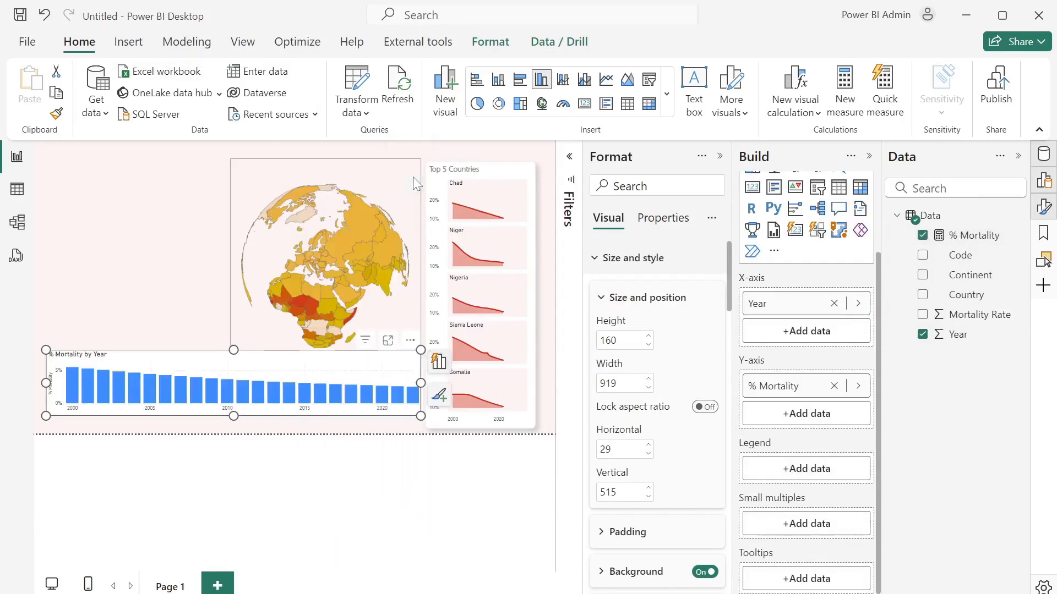
- Keep only the column chart's formatting options open and extend the chart's lower edge to match the Top 5 Countries card
click(718, 157)
click(868, 157)
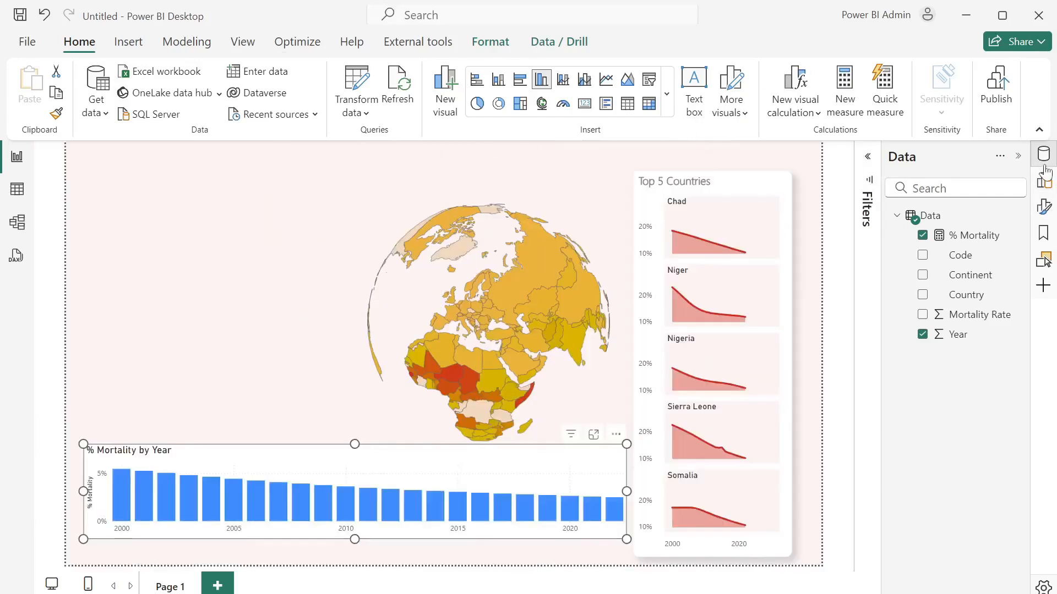
click(1047, 209)
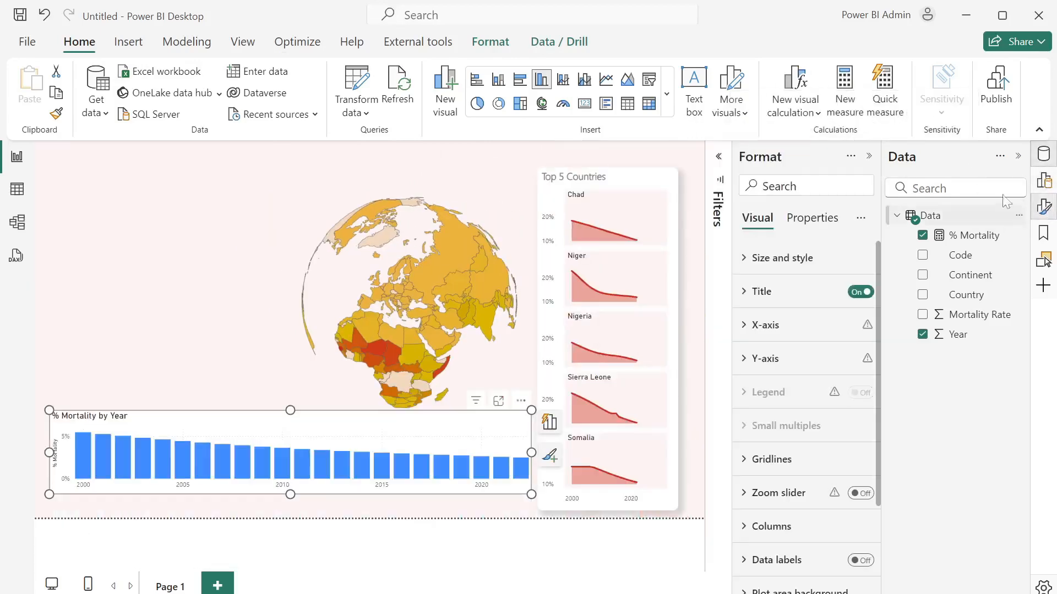
click(1017, 156)
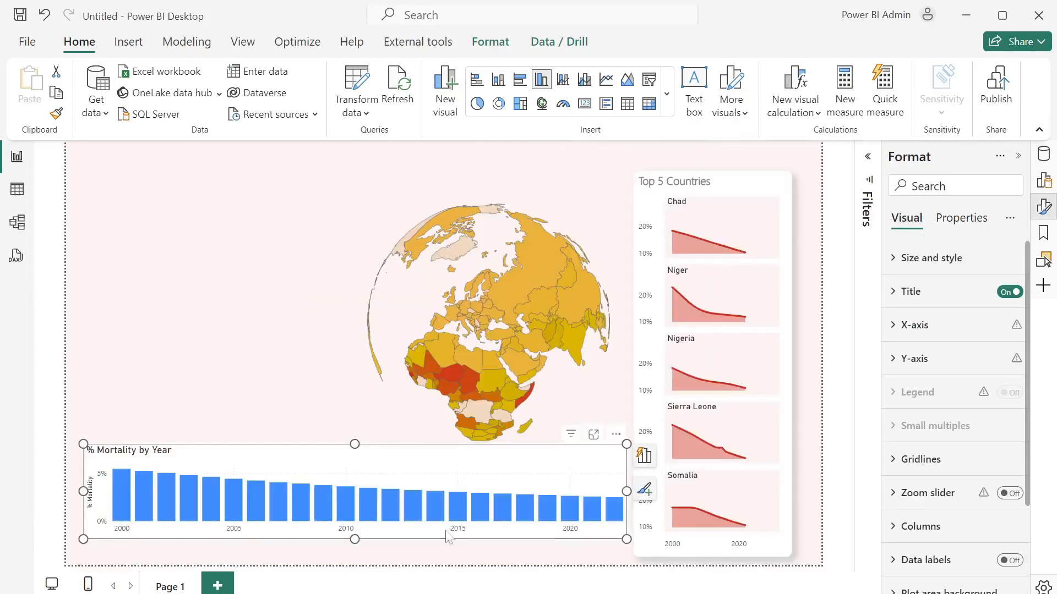
drag(355, 538, 349, 560)
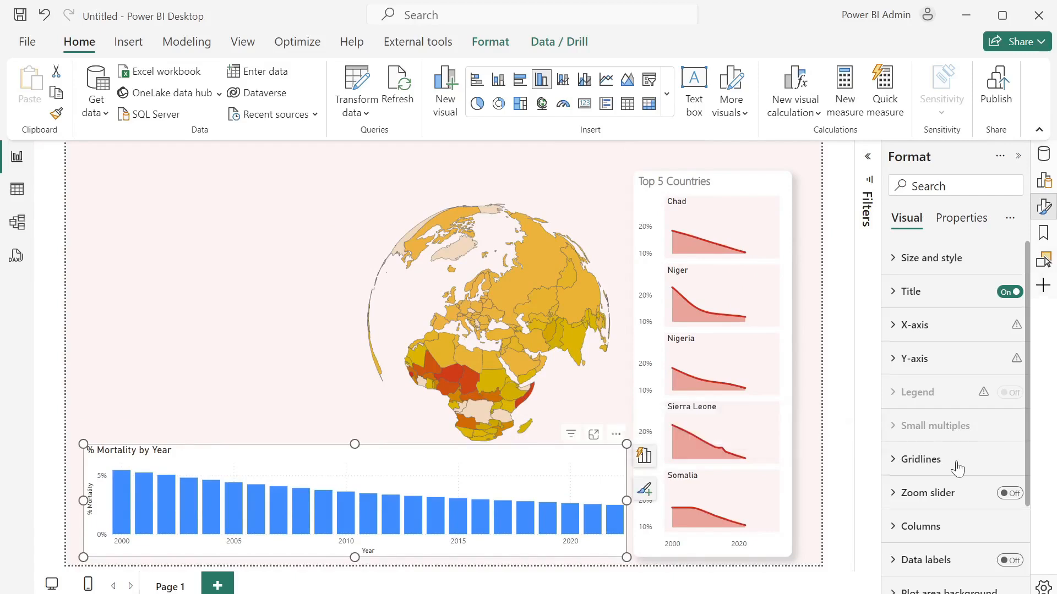
- Set the column chart's X-axis type to Categorical and turn off the X-axis title
scroll(955, 466, down, 3)
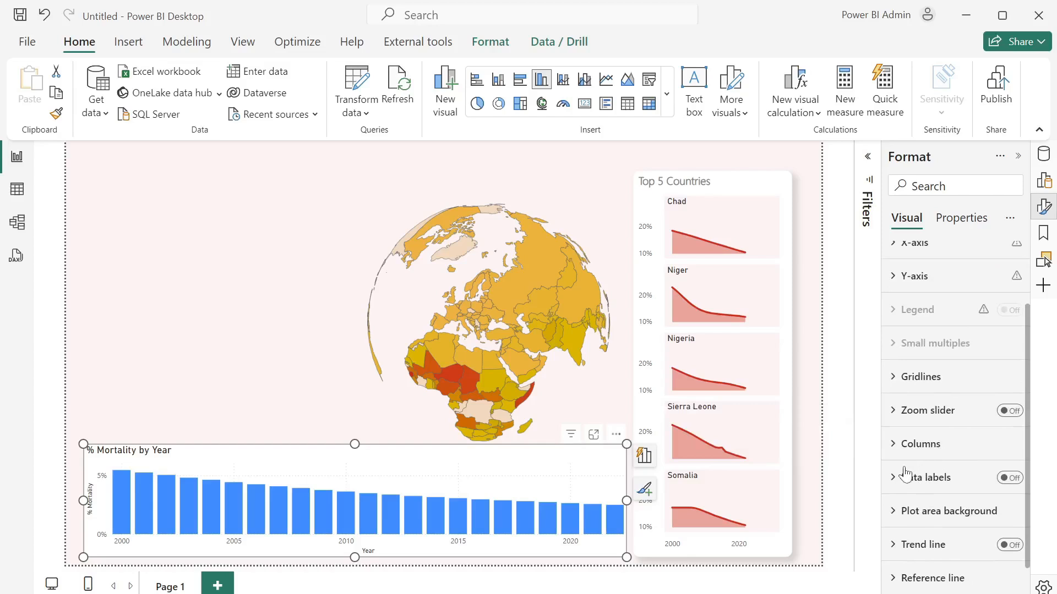
scroll(950, 360, up, 3)
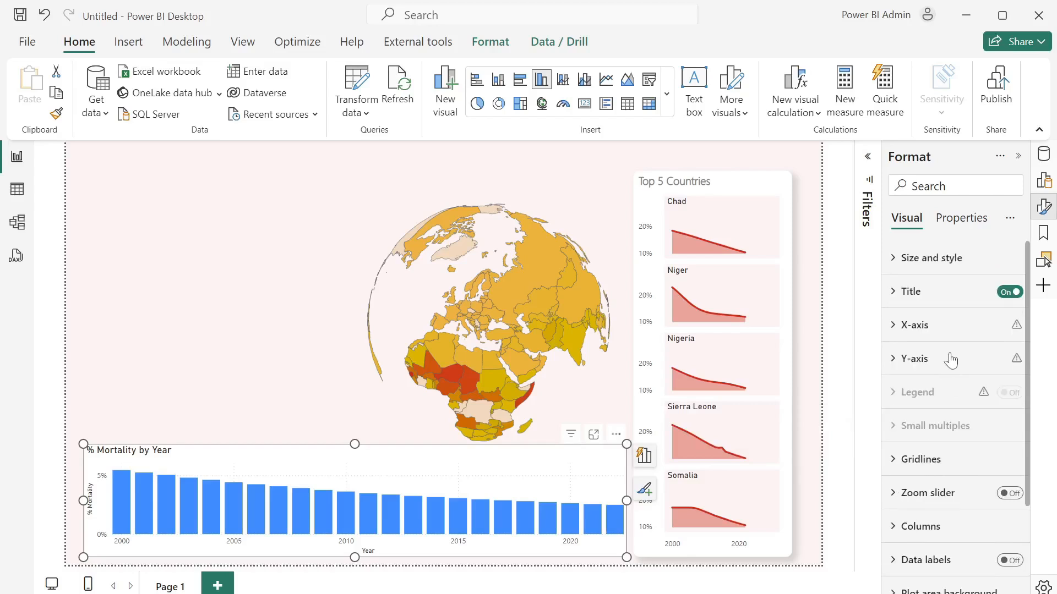
click(894, 328)
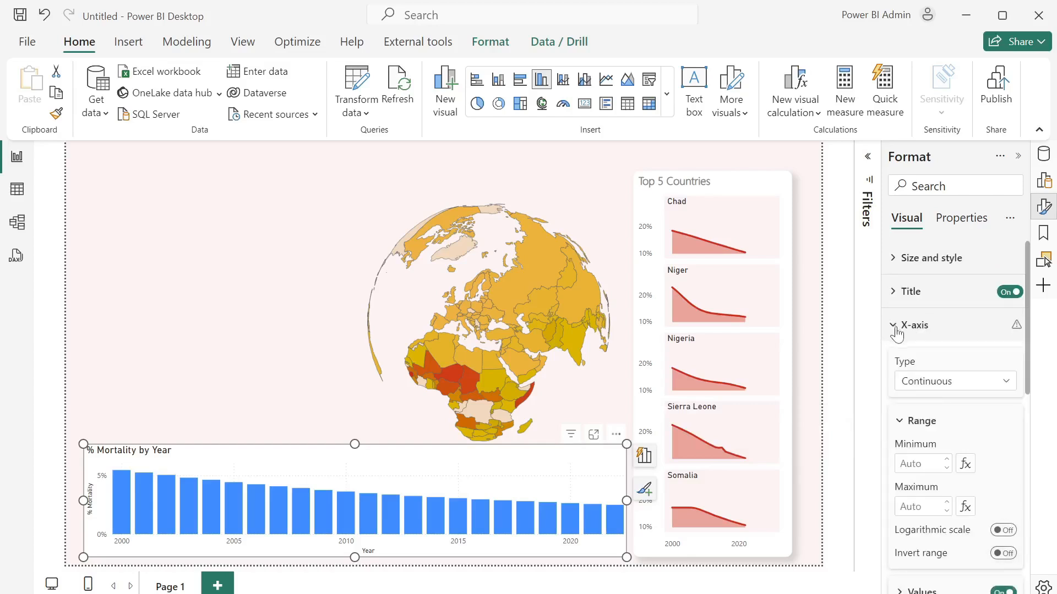
click(971, 387)
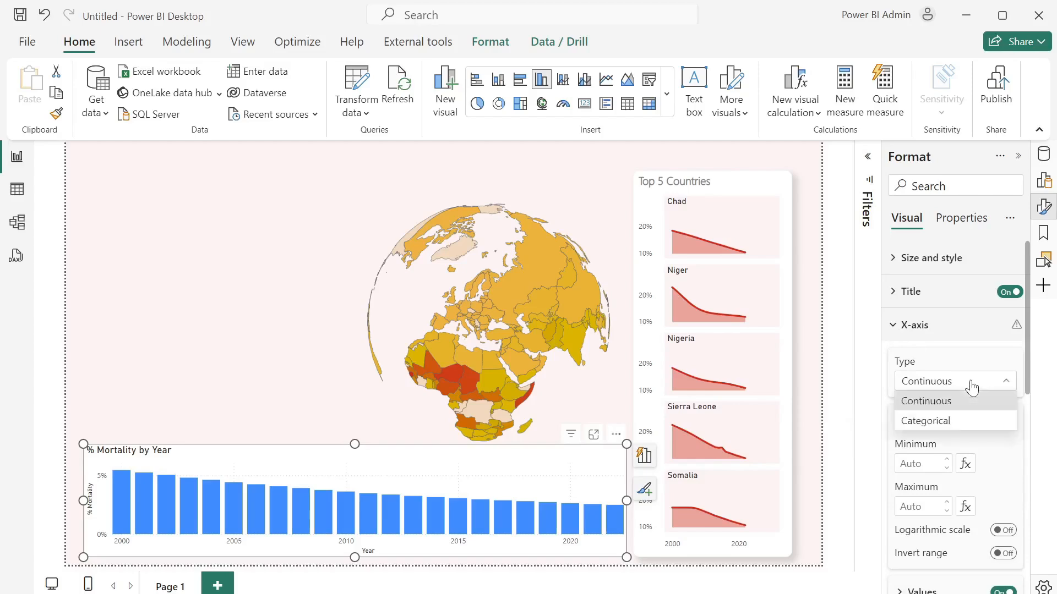
click(963, 432)
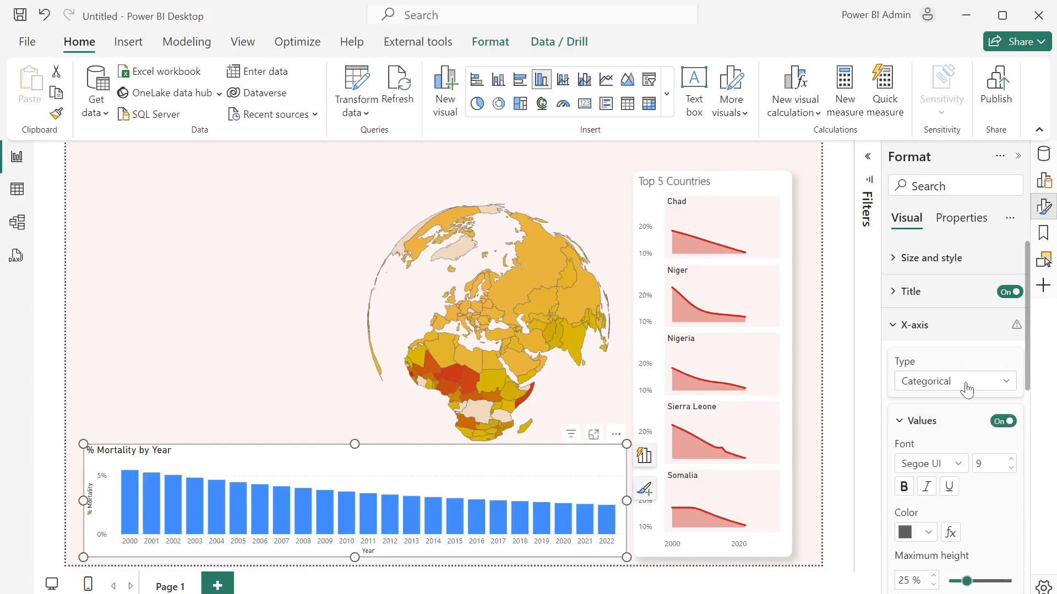
scroll(957, 484, down, 5)
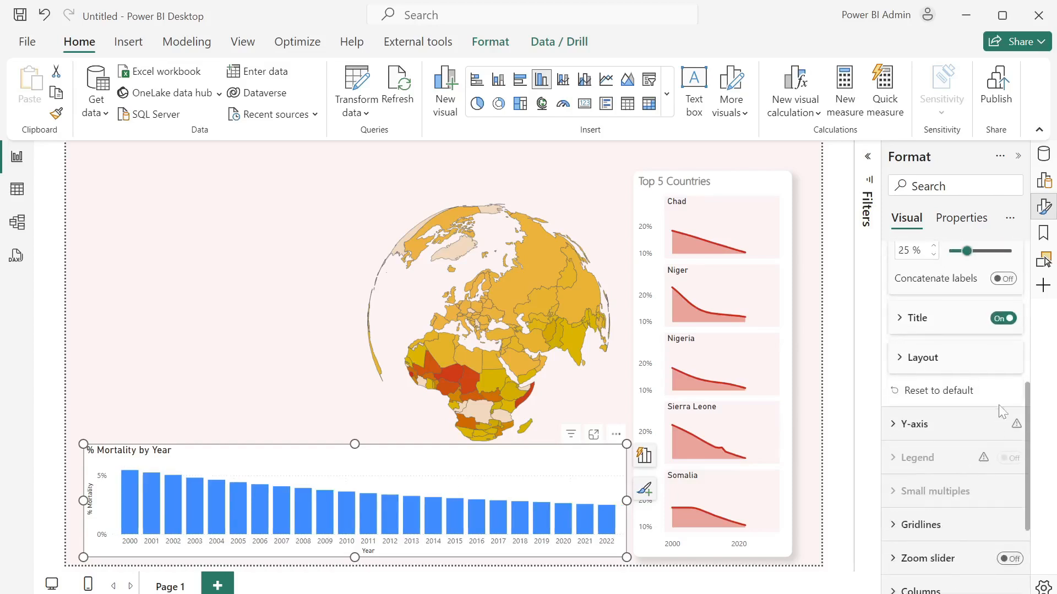
click(998, 319)
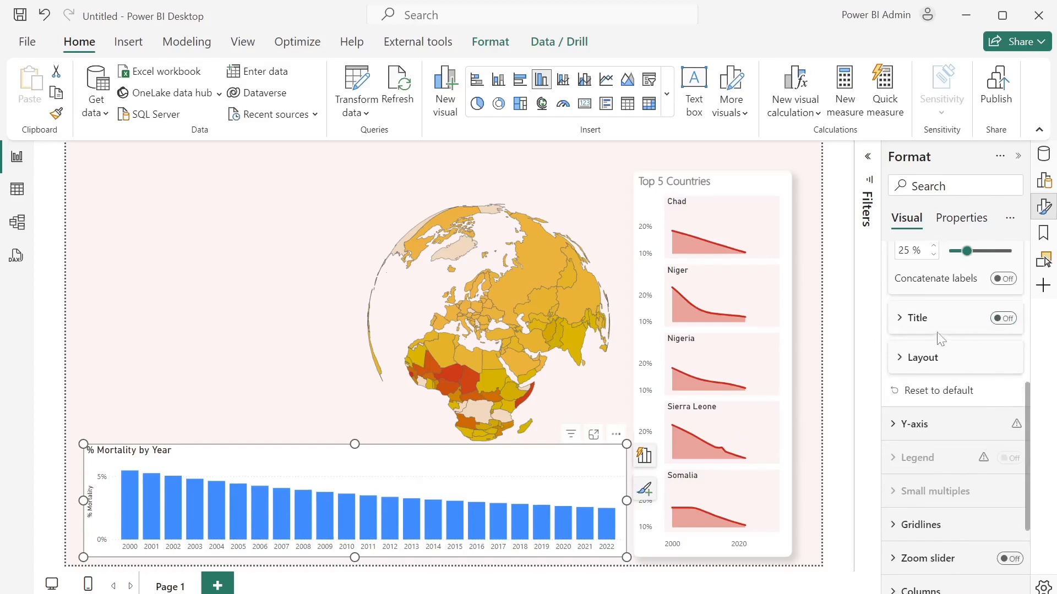
- Turn off the title and values on the column chart's Y-axis
scroll(940, 338, up, 5)
click(896, 247)
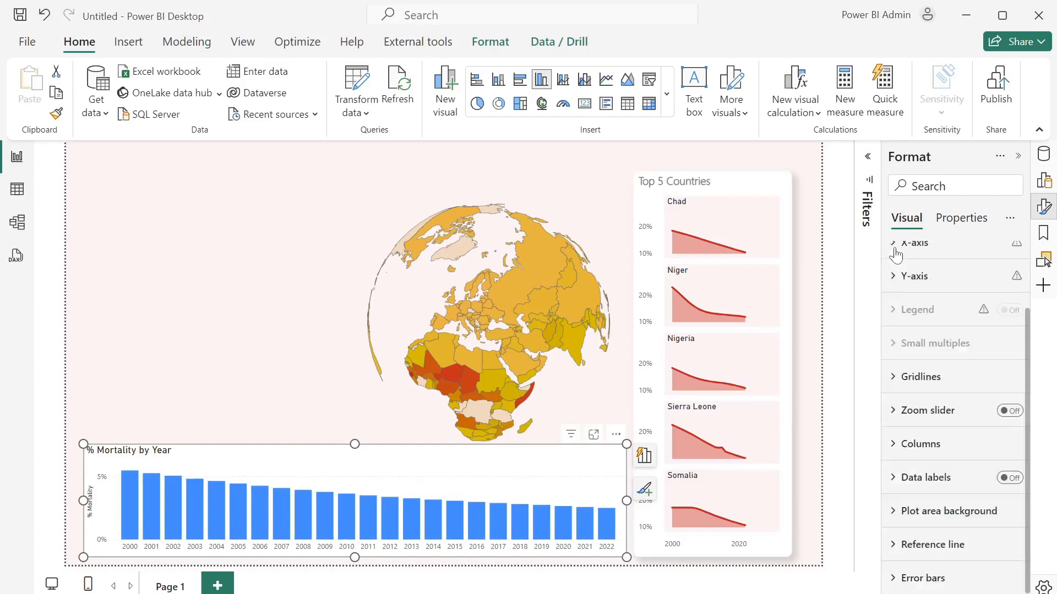
click(903, 280)
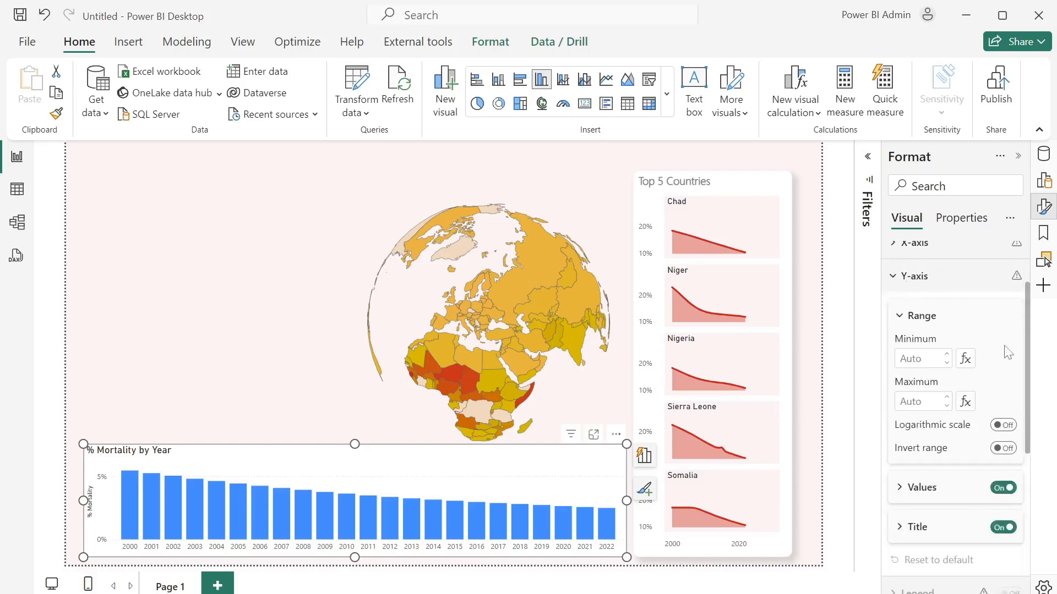
click(1003, 528)
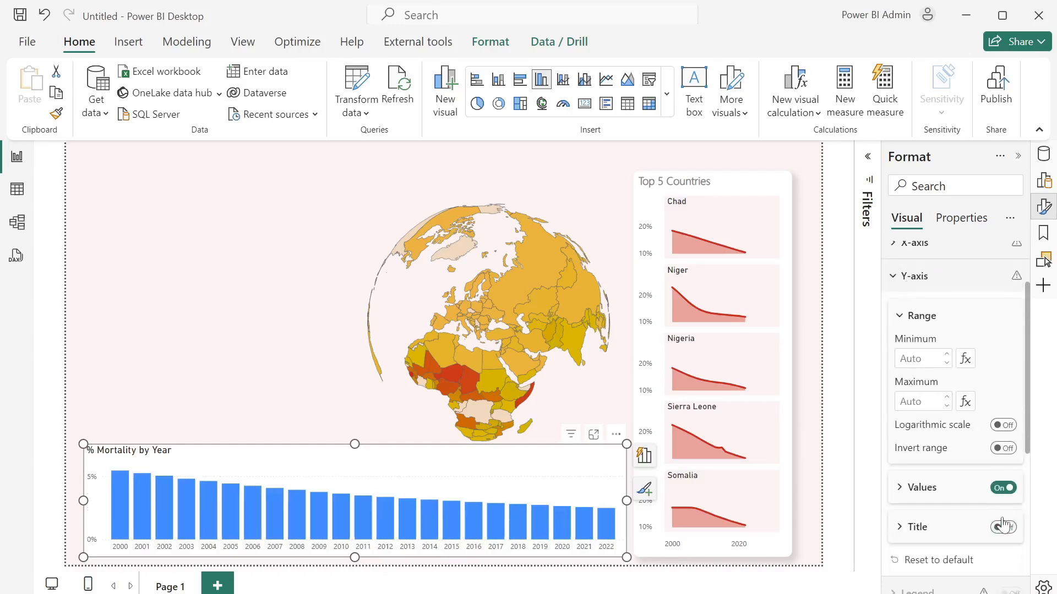
click(1002, 488)
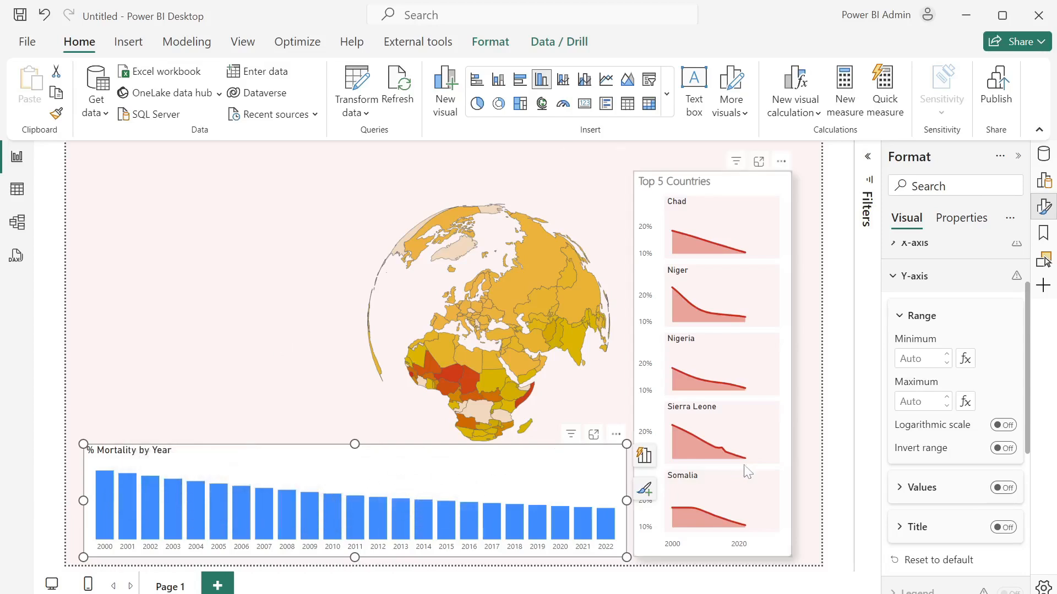
- Set the color of all columns in the % Mortality by Year chart to the recent red #D9261B
scroll(899, 465, down, 5)
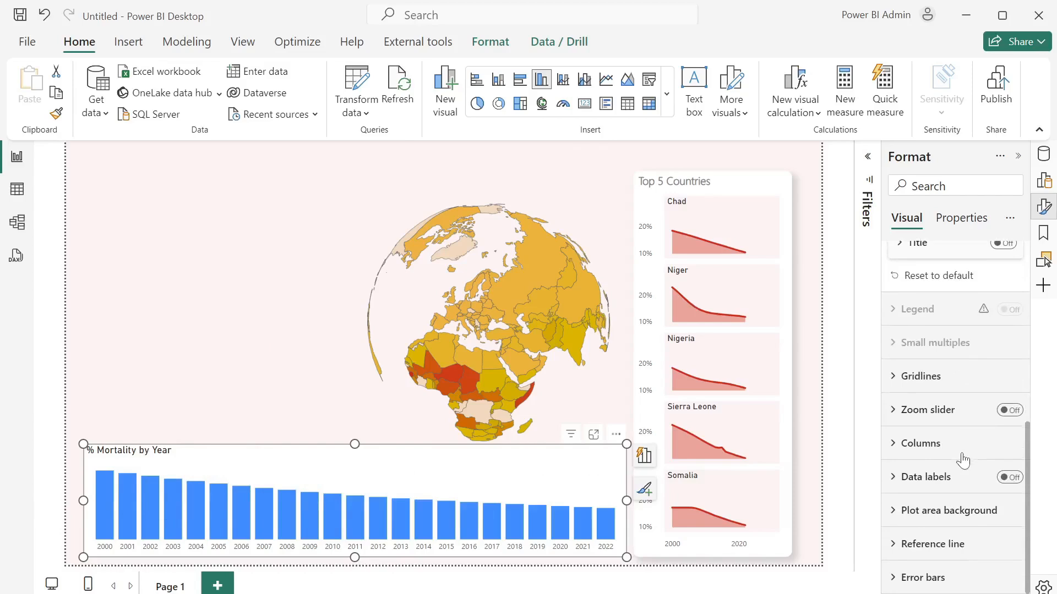
click(892, 452)
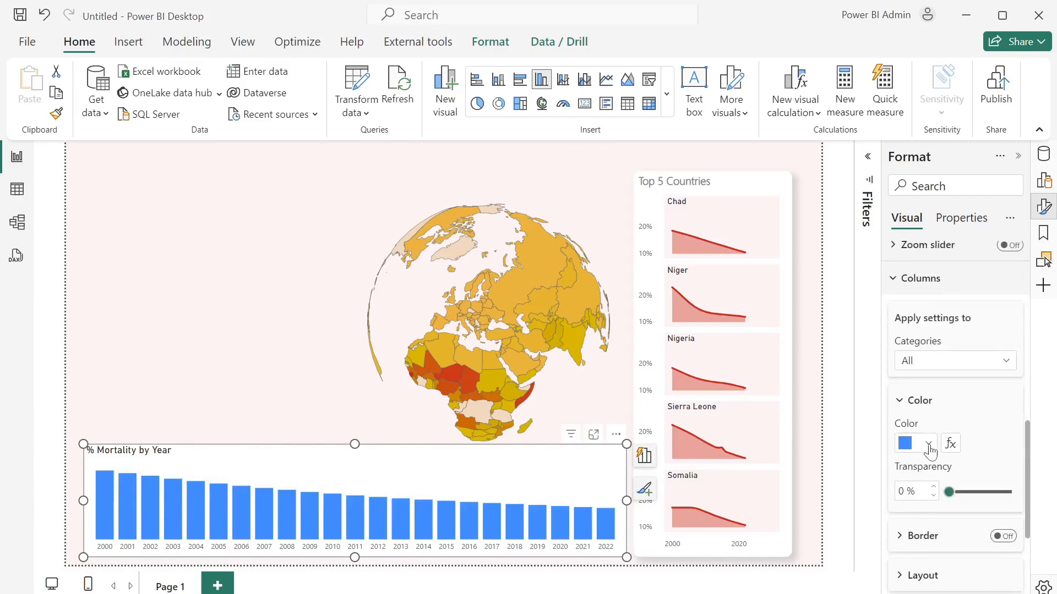
click(928, 444)
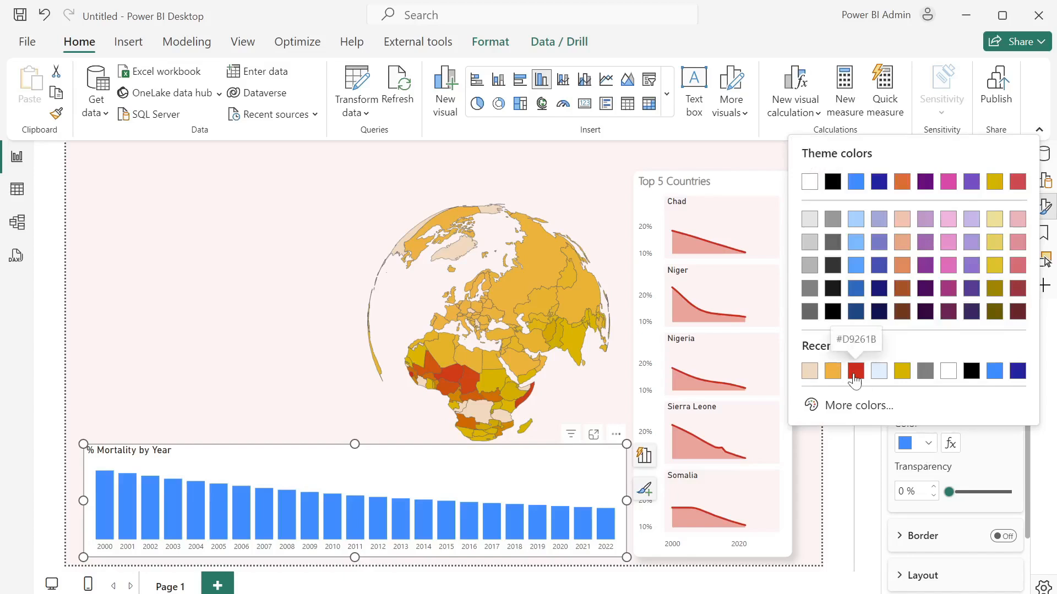
click(855, 372)
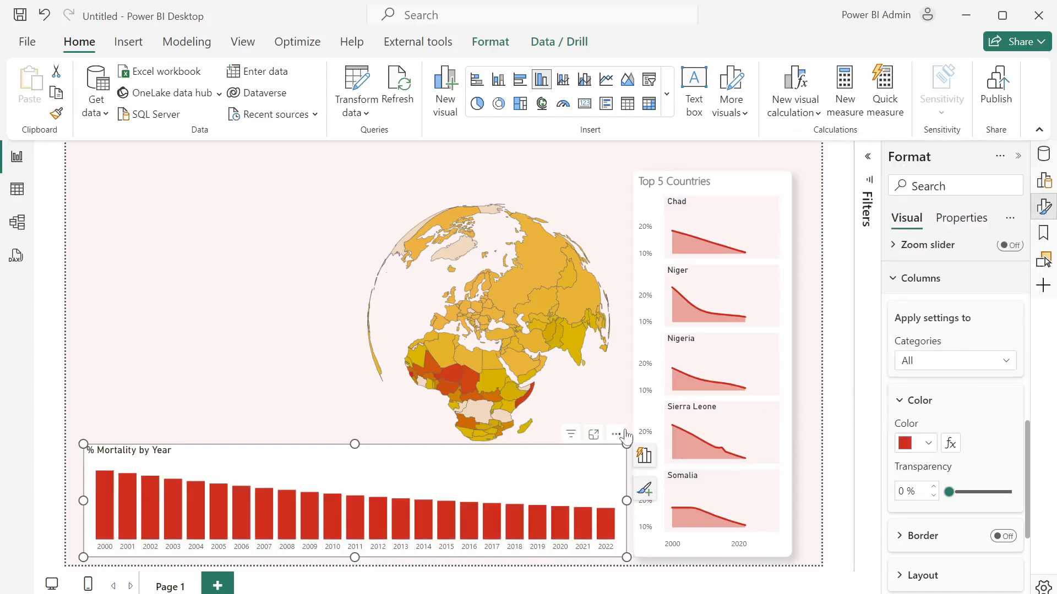
- Set the column chart's title font to Segoe UI Light and its text color to gray
scroll(974, 323, up, 5)
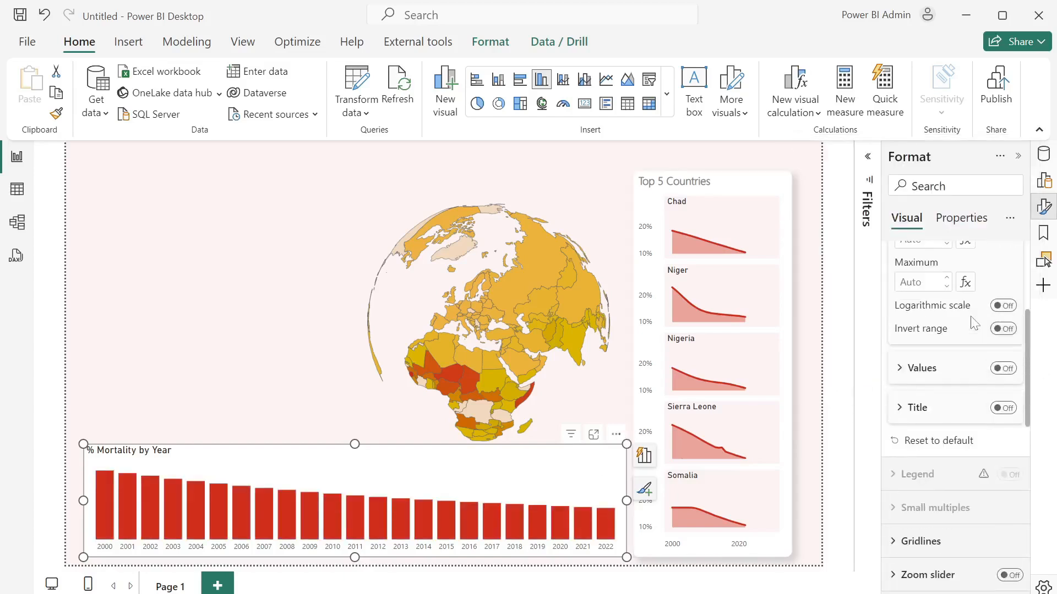
scroll(974, 323, up, 5)
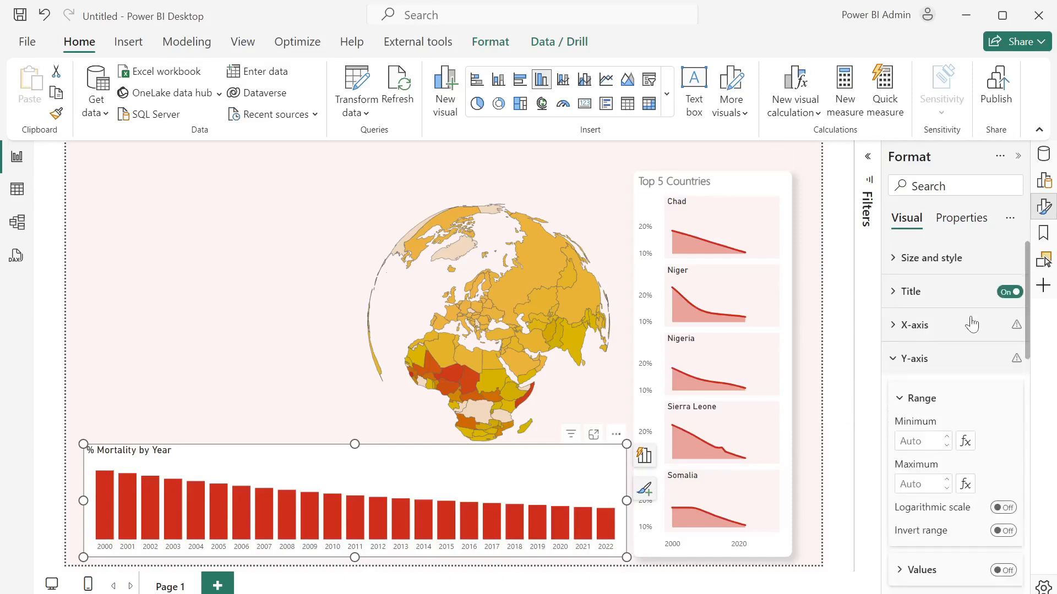
click(892, 292)
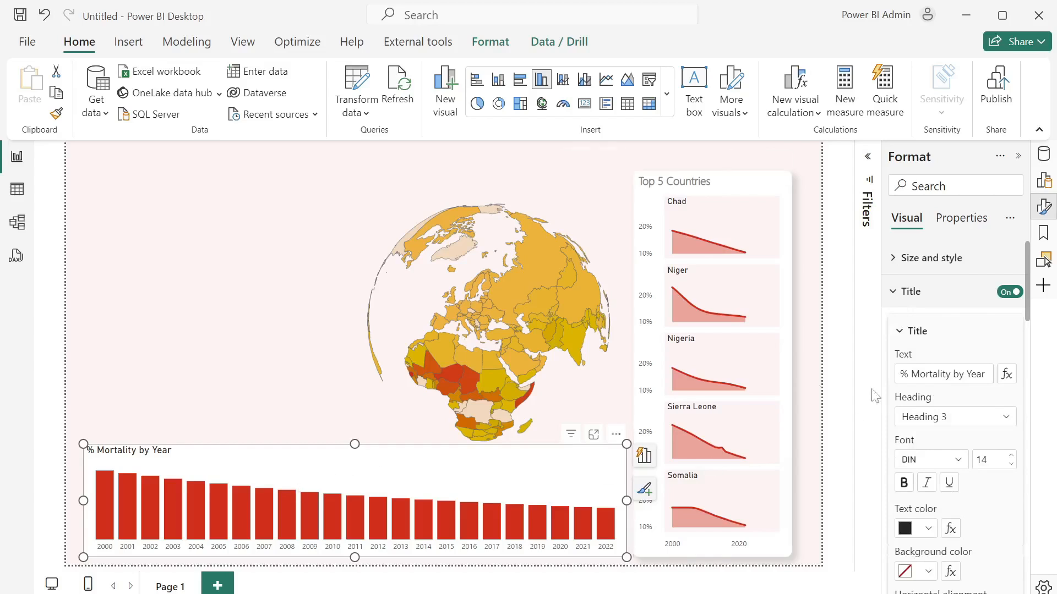
click(955, 461)
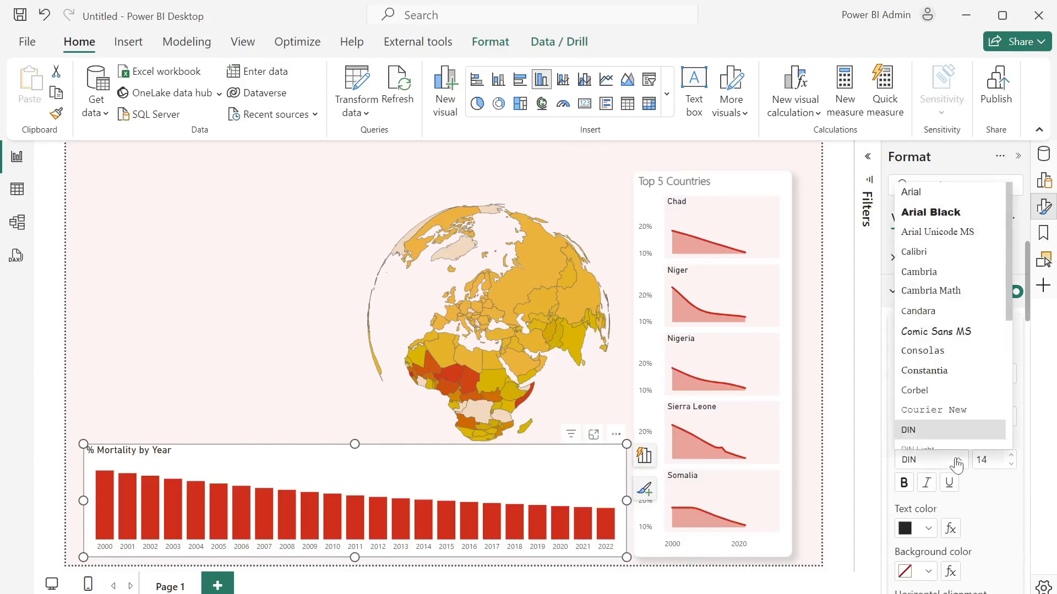
scroll(958, 363, down, 3)
scroll(956, 363, down, 2)
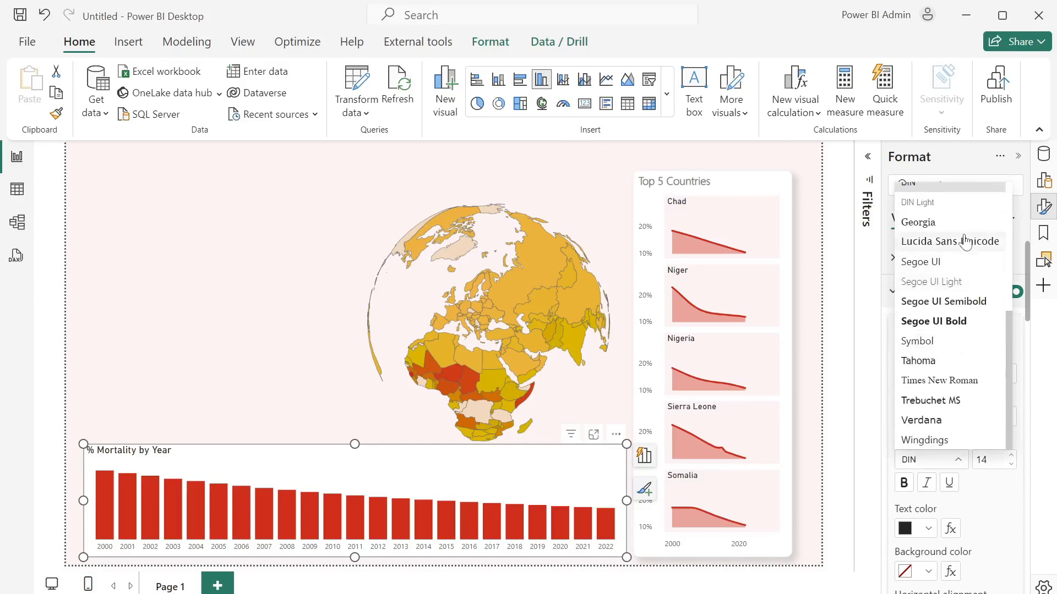
click(946, 282)
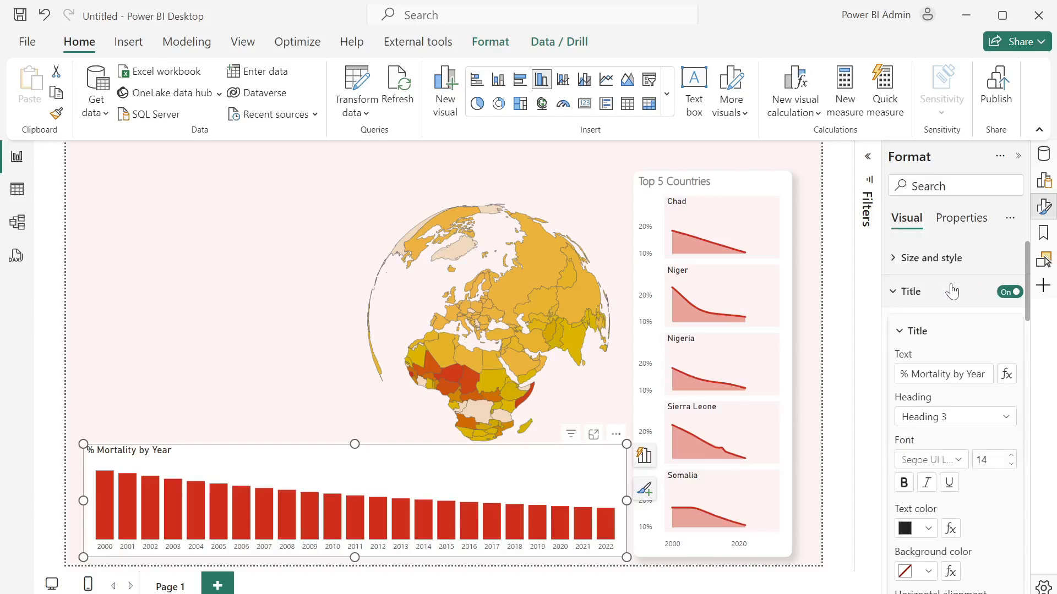
click(929, 528)
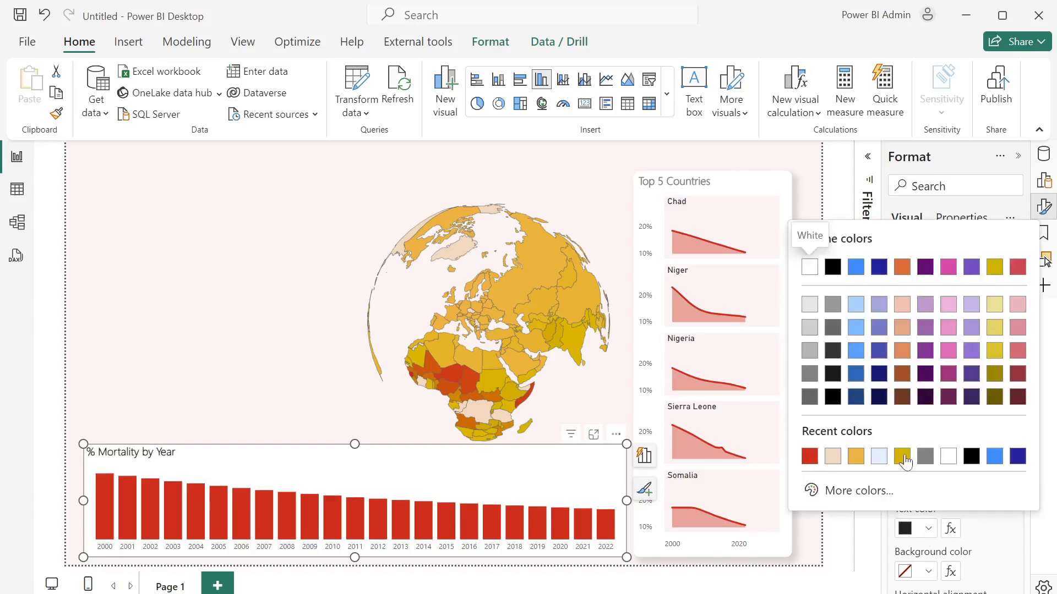
click(923, 460)
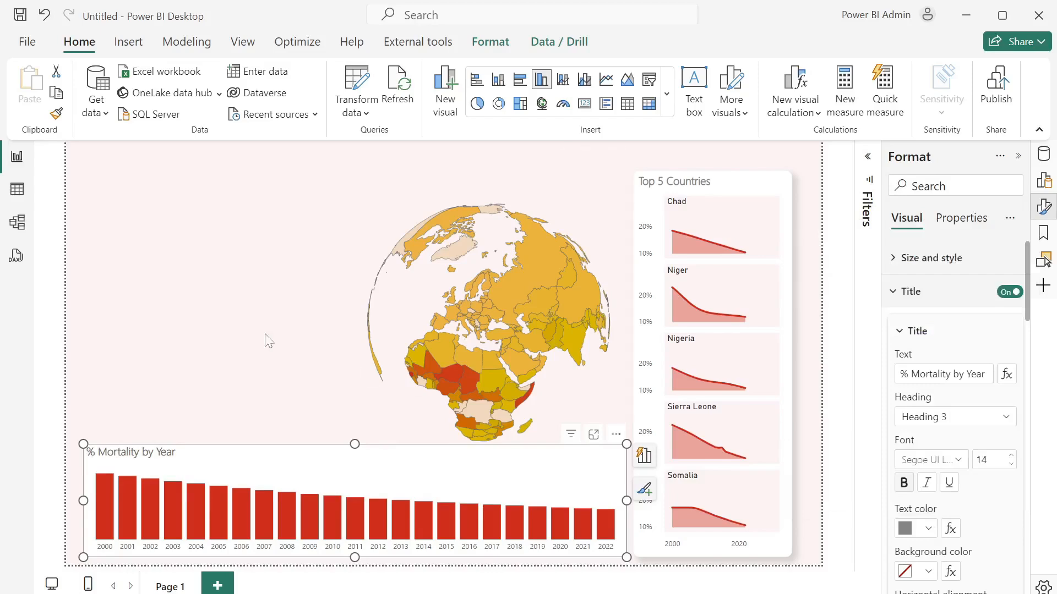
- Turn off the column chart's background
click(890, 292)
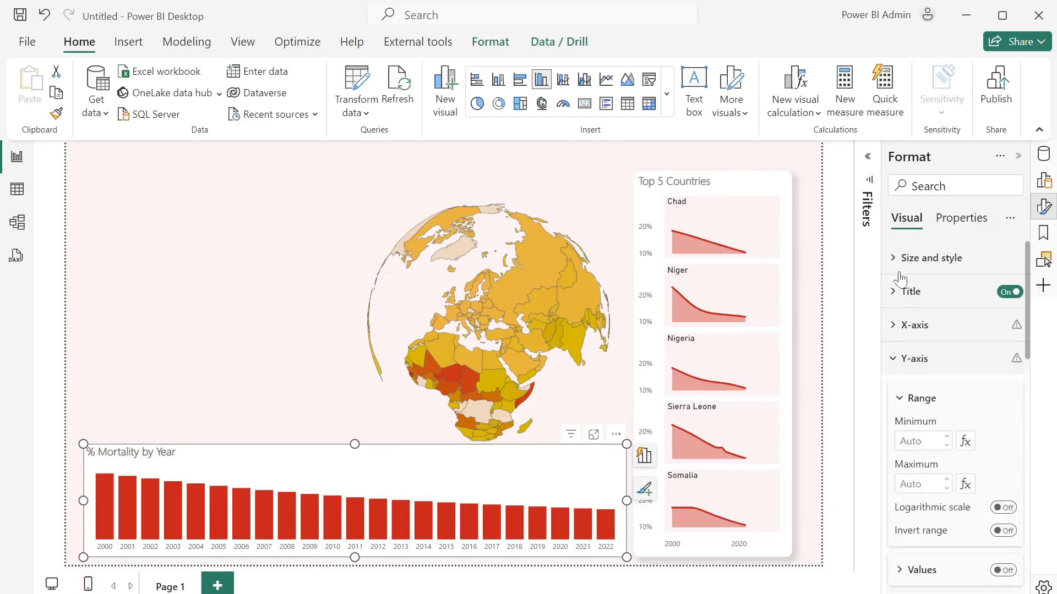
click(897, 259)
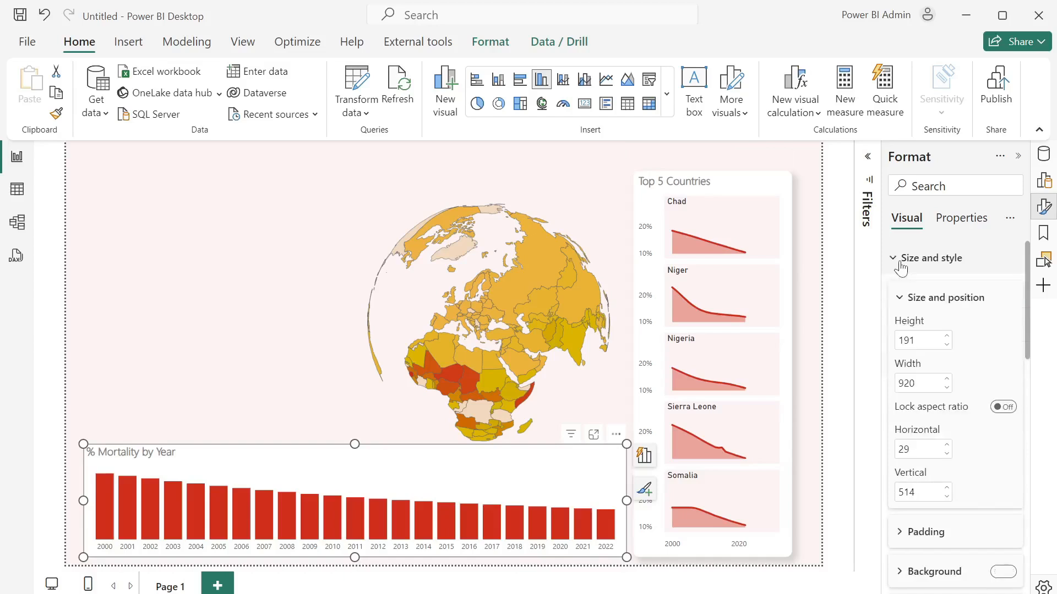
click(1002, 577)
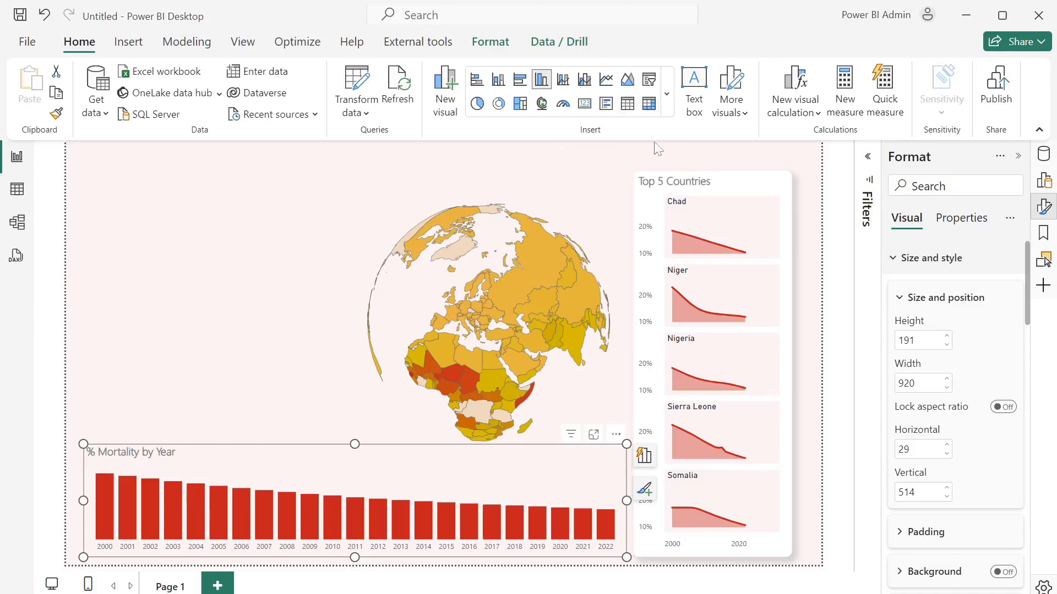
- Insert a slicer beside the globe and set its height to 236 and its width to 201
click(649, 83)
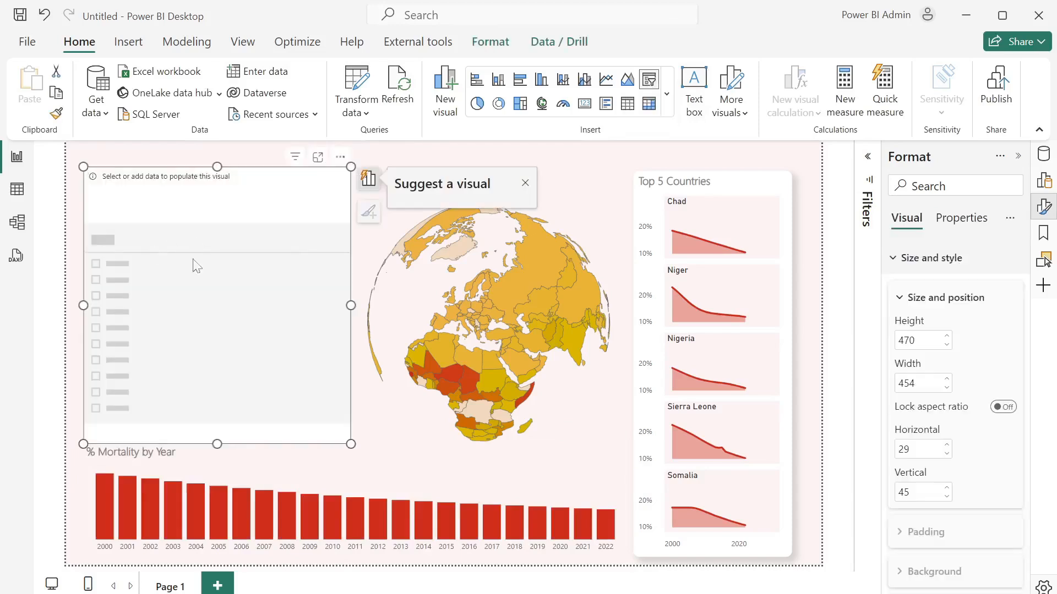
drag(350, 443, 239, 393)
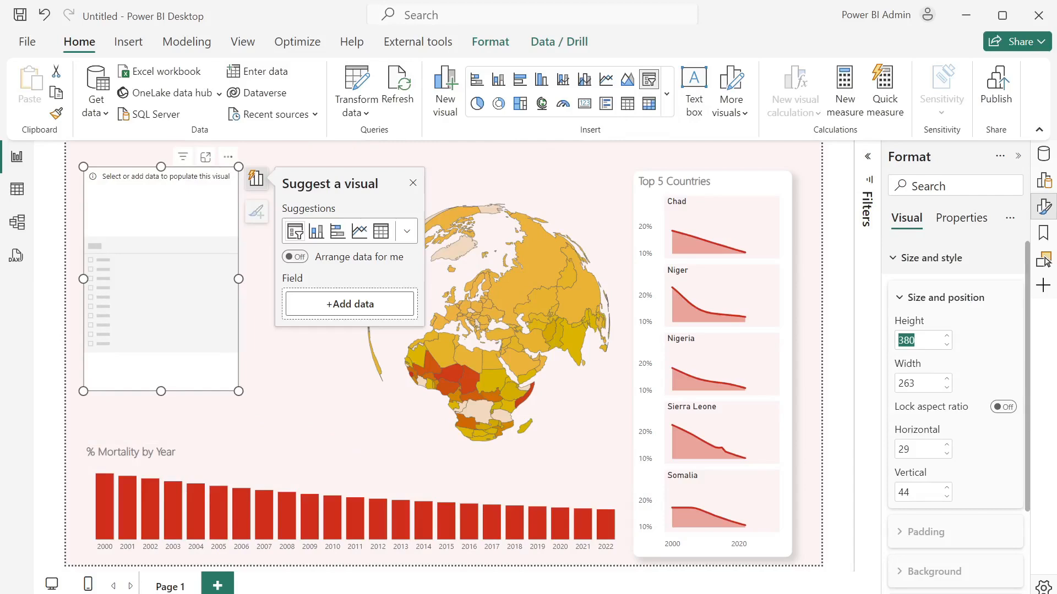
text(236)
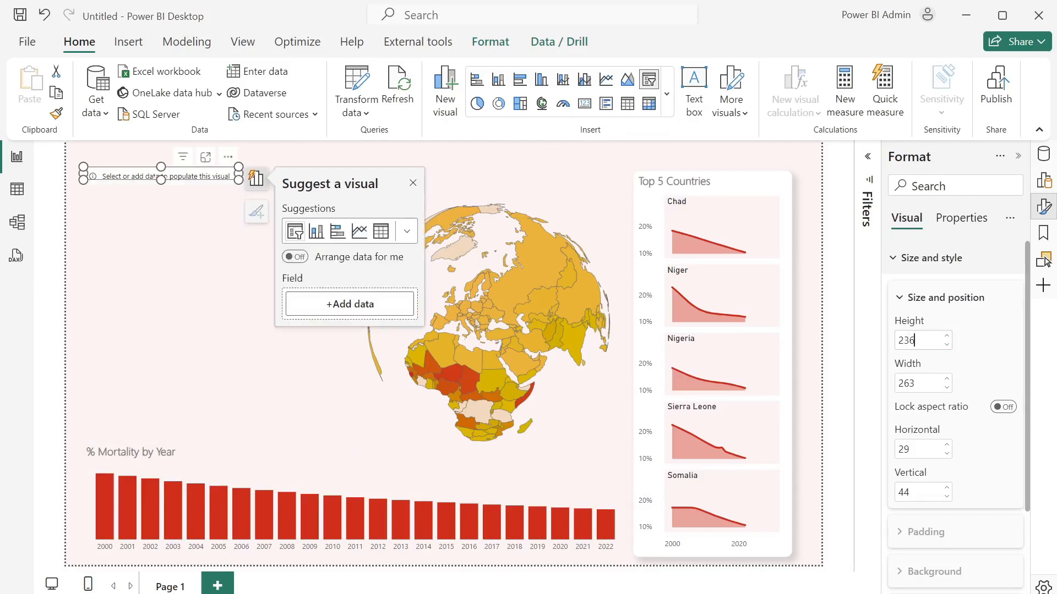
key(Tab)
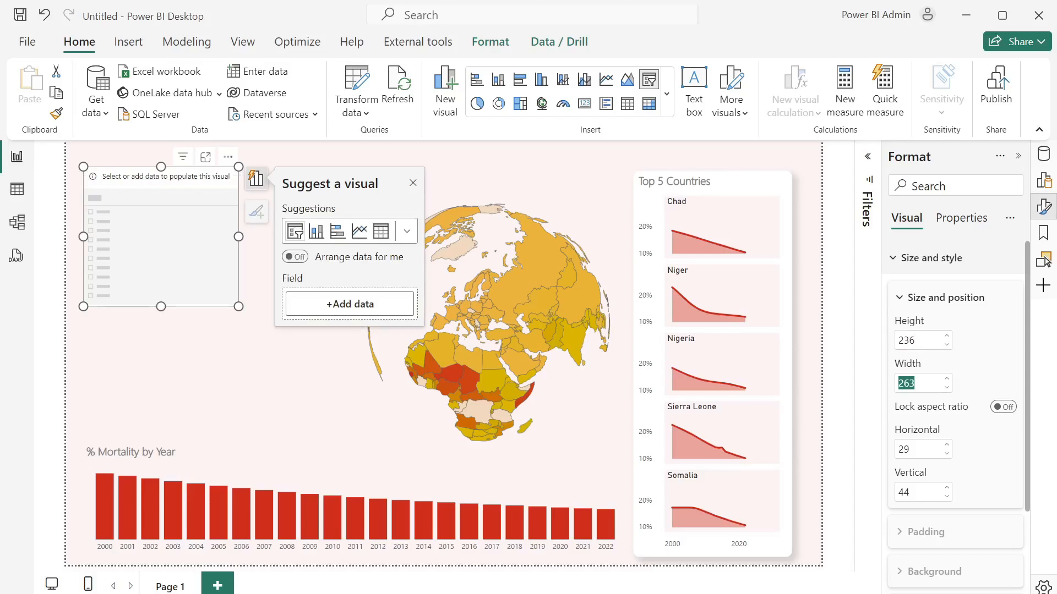
text(201)
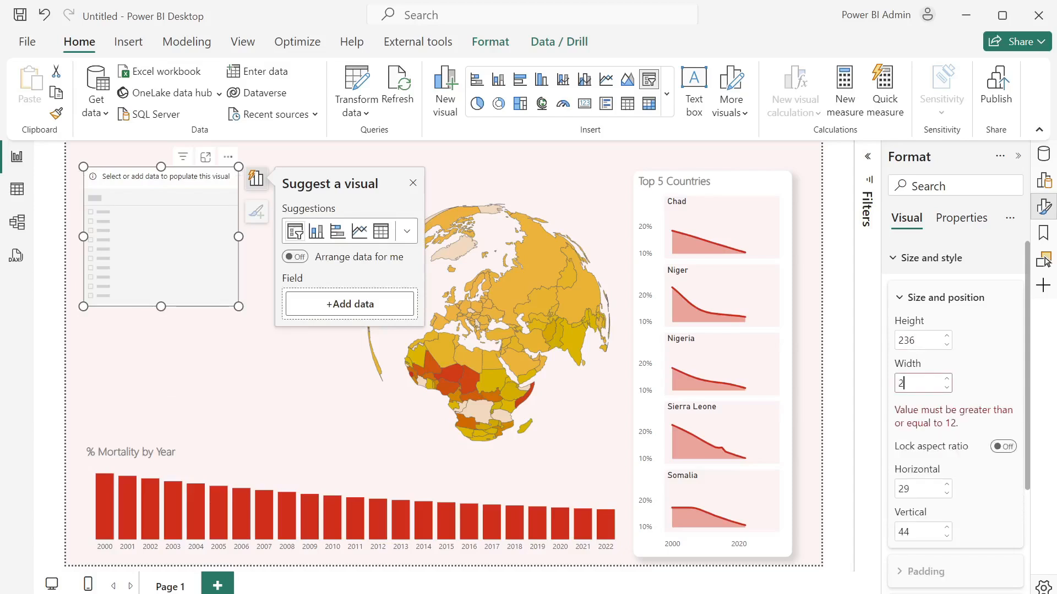
key(Tab)
- Position the slicer at horizontal 10 and vertical 150
key(Tab)
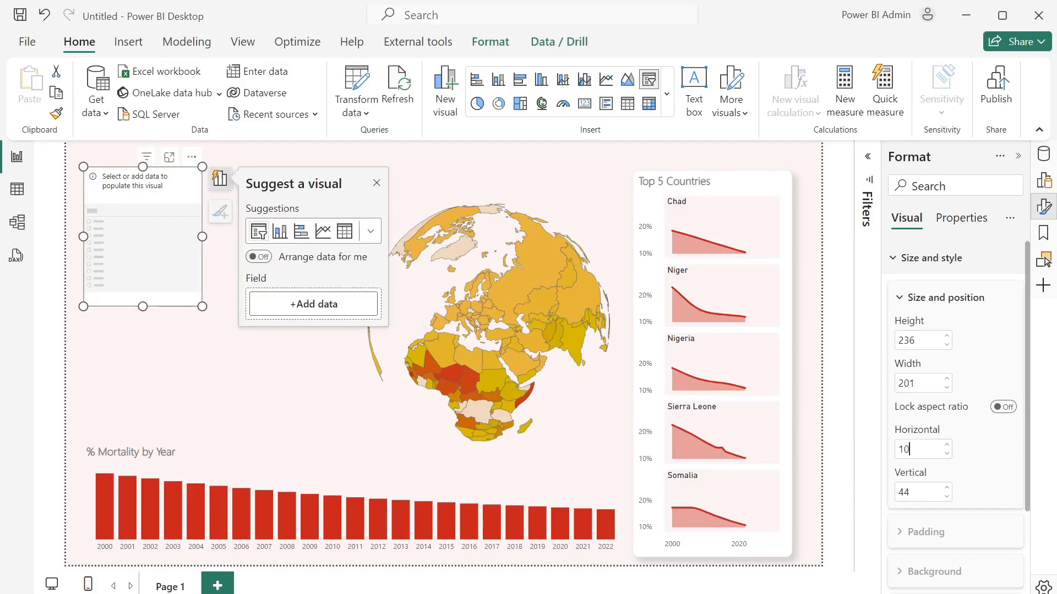
key(Tab)
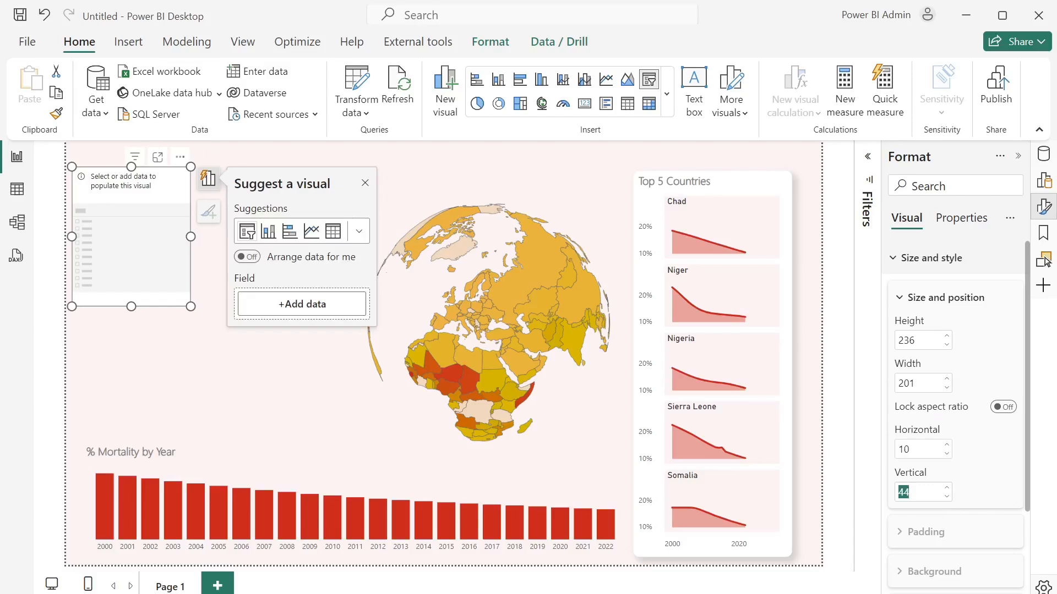
text(150)
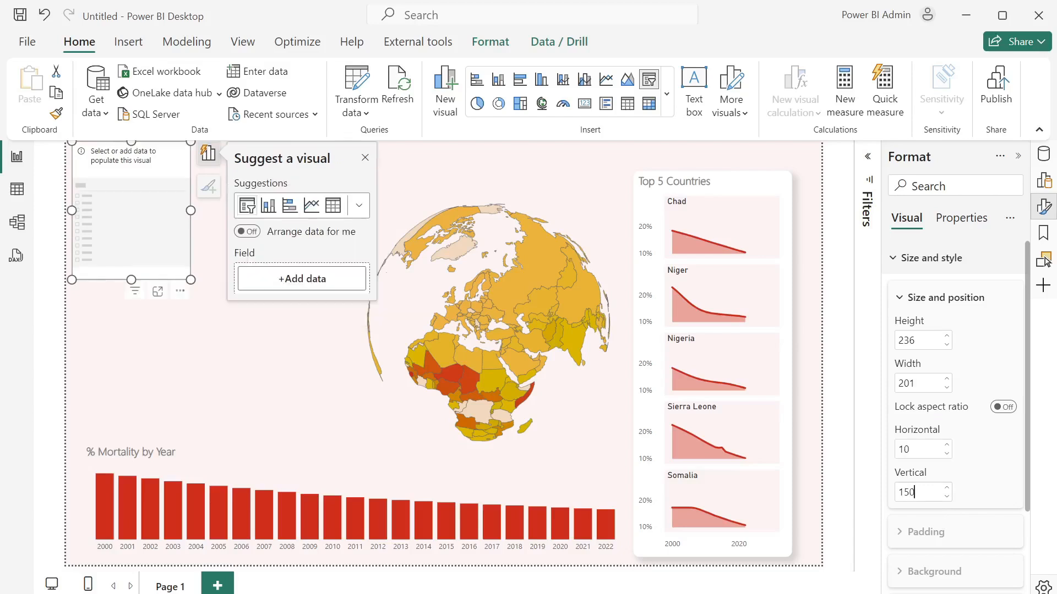
- Add the Continent field to the slicer and turn off the slicer's background
click(1043, 154)
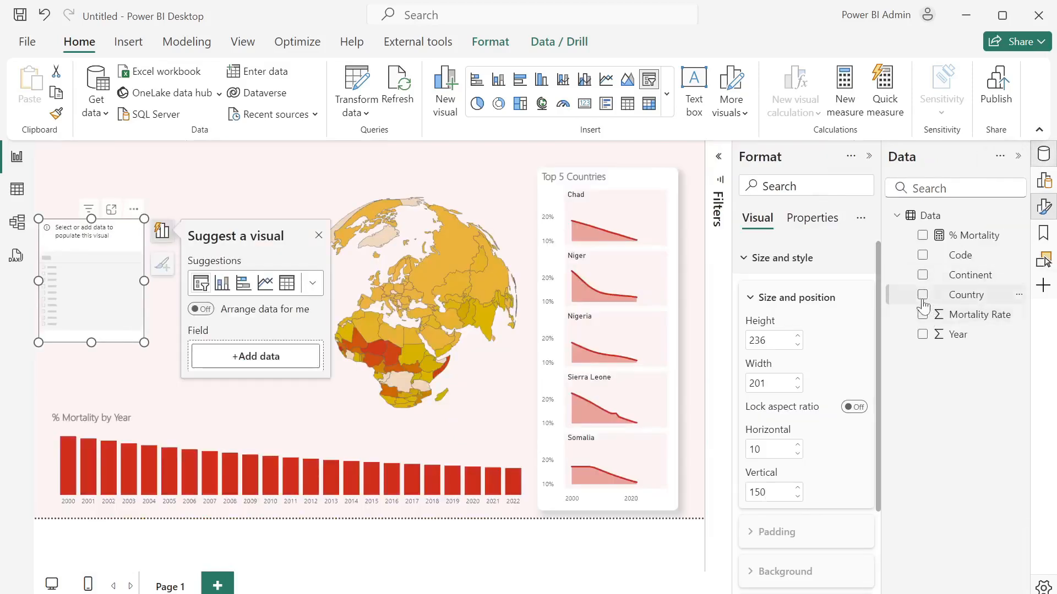
click(923, 276)
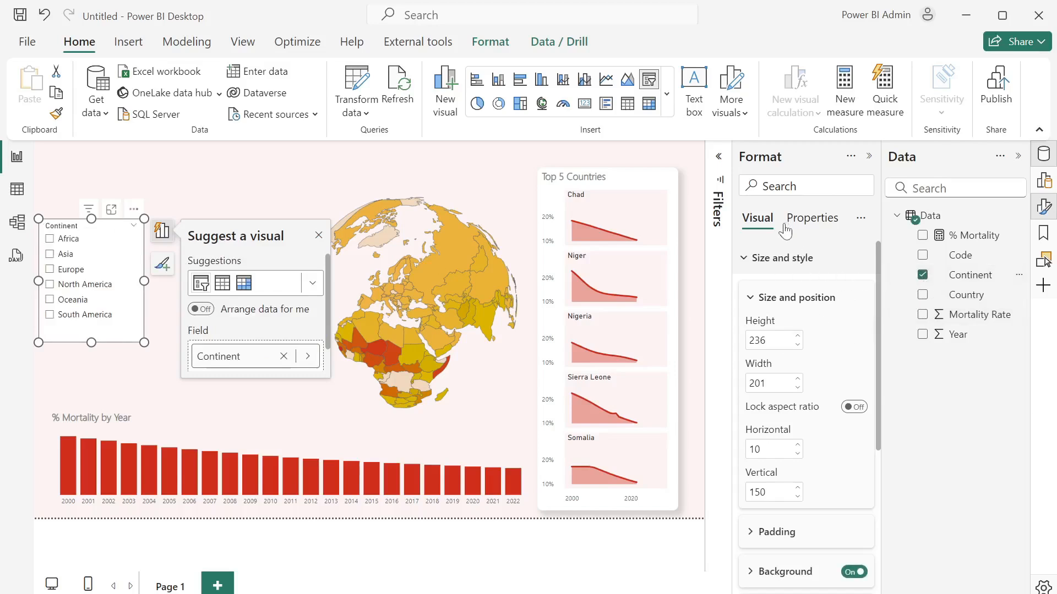
click(854, 584)
click(855, 580)
click(854, 573)
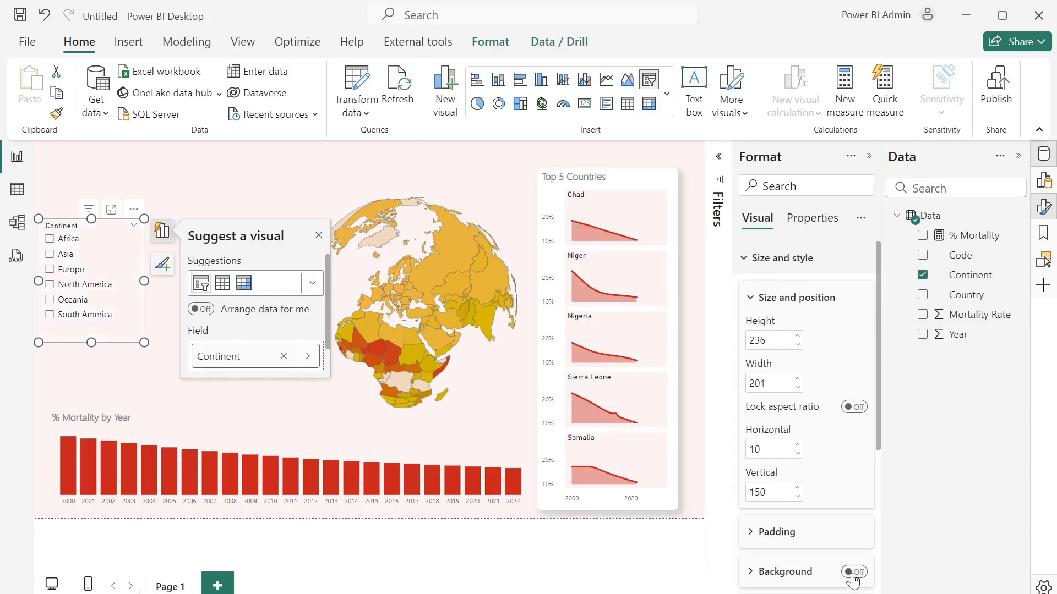
- Set the slicer header's font to Segoe UI Light and make it bold
click(744, 263)
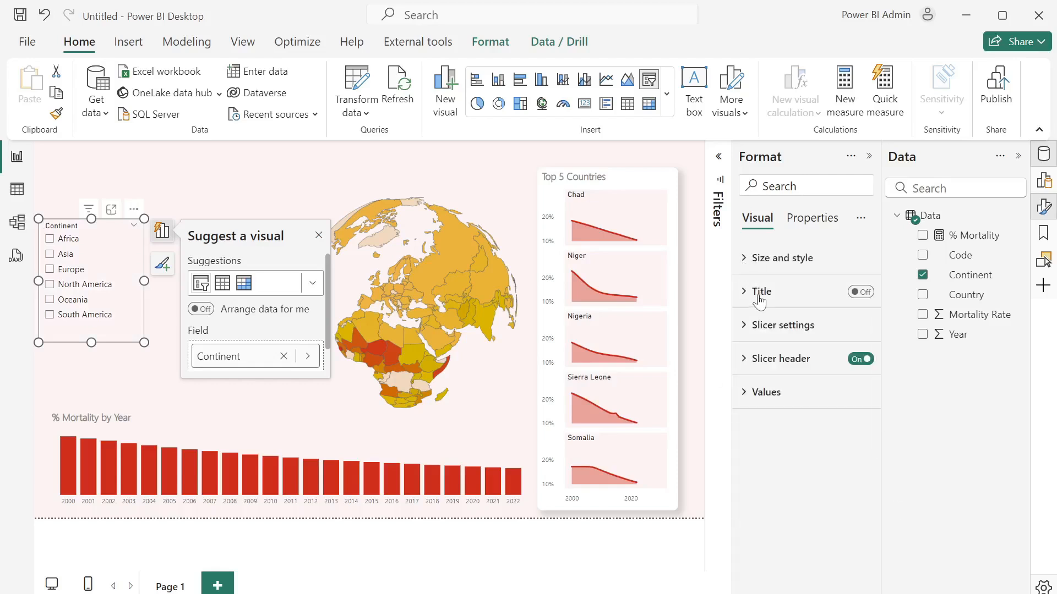
click(745, 362)
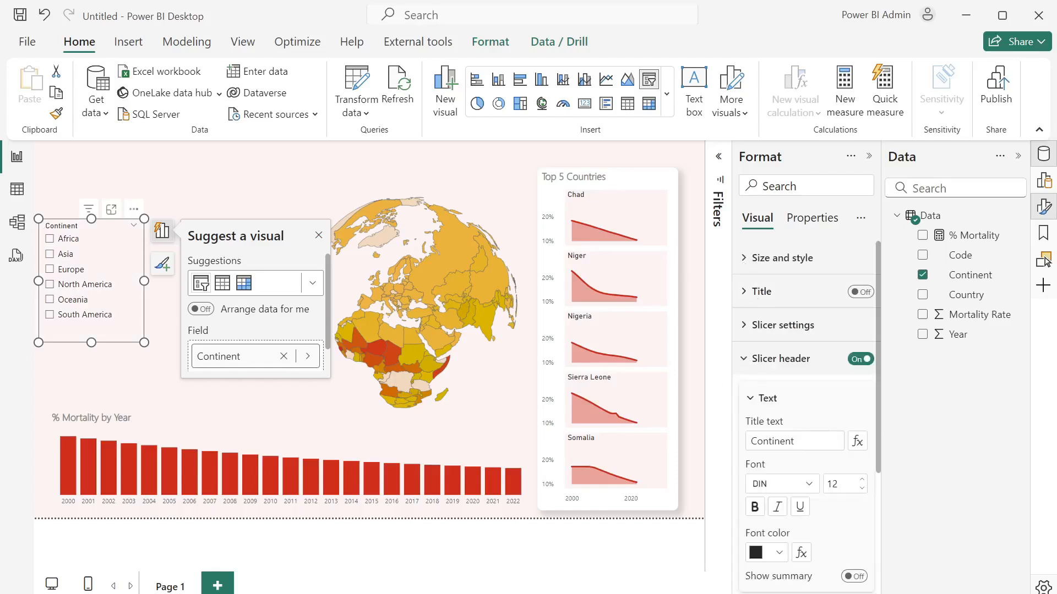
click(805, 487)
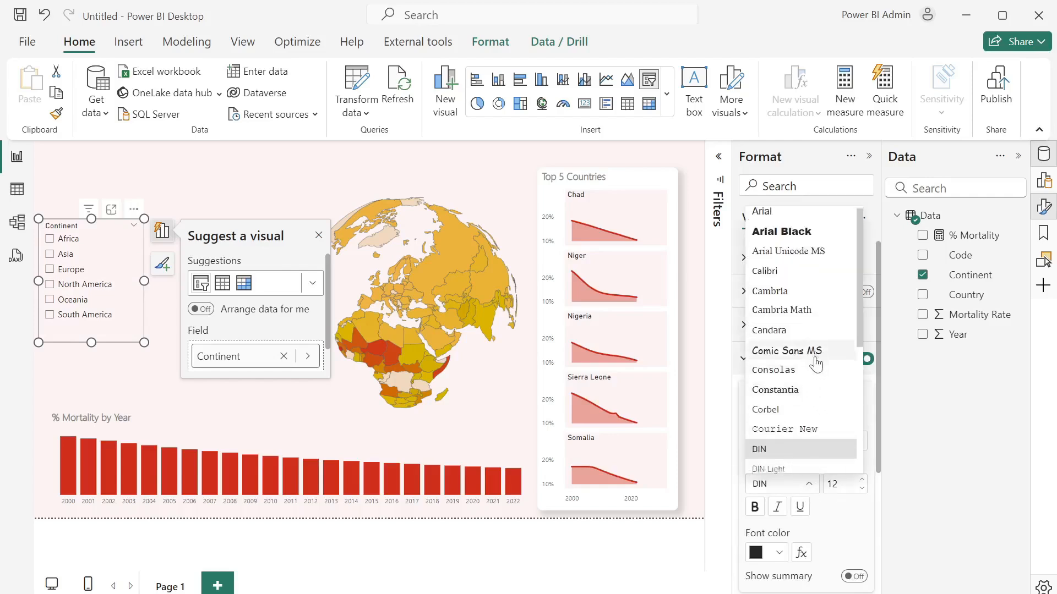
scroll(814, 352, down, 3)
click(798, 306)
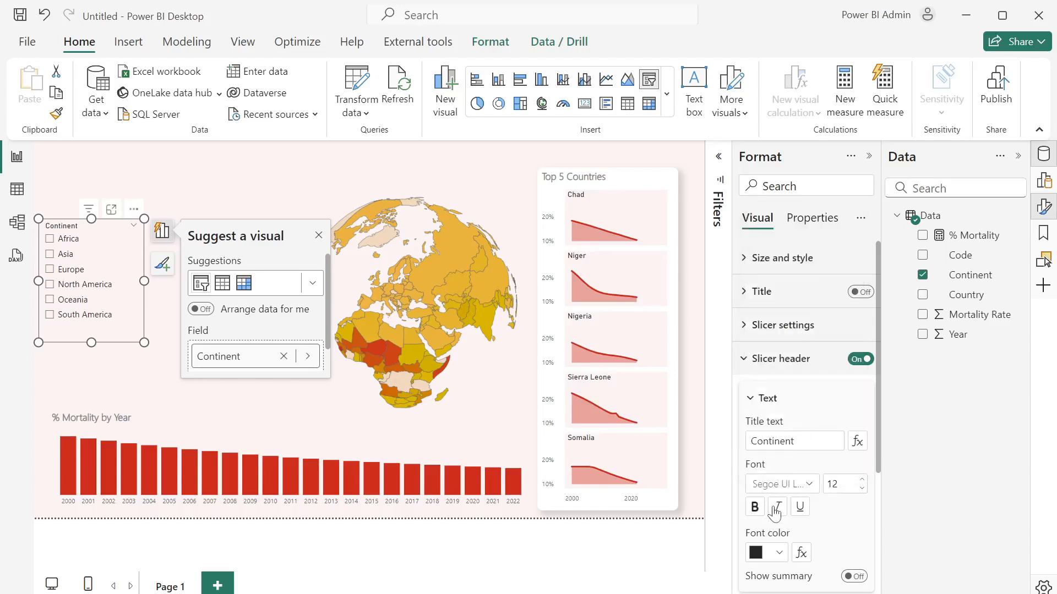
click(755, 507)
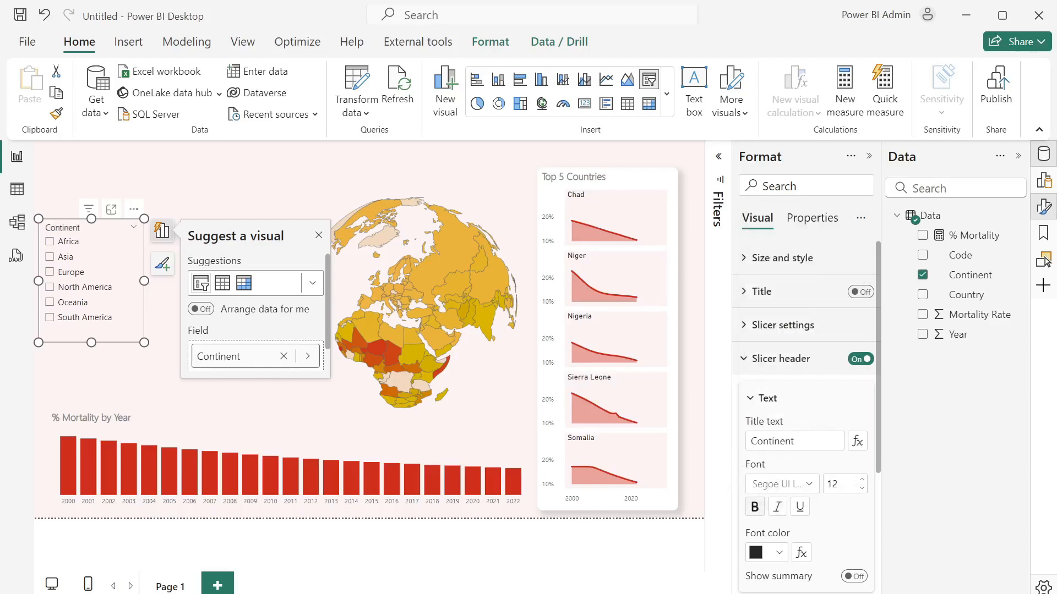
- Set the Continent slicer header's font size to 14 and dismiss the visual suggestion pop-up
double_click(832, 485)
text(14)
key(Return)
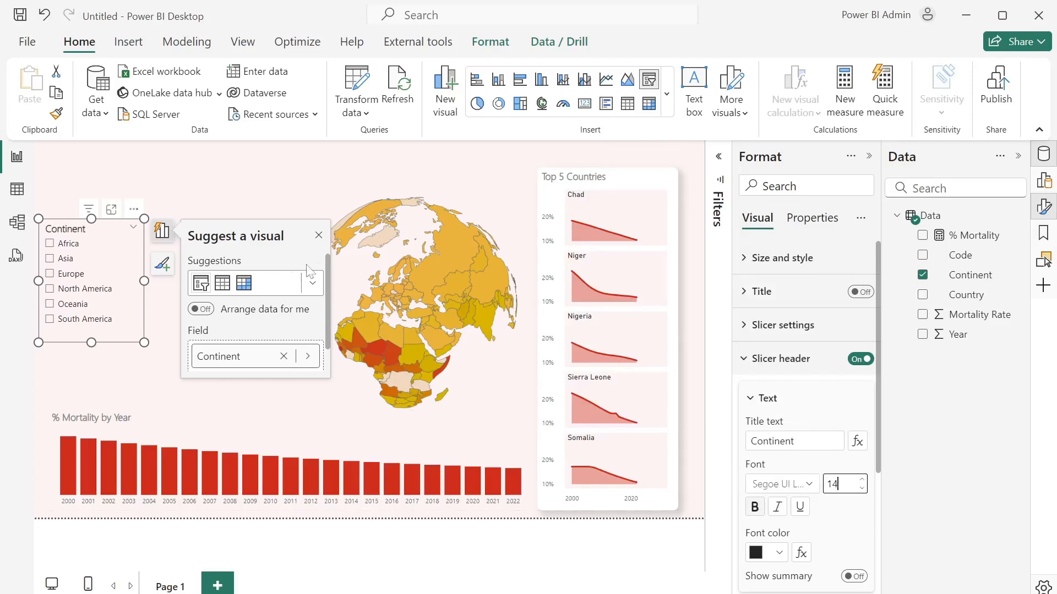
click(318, 242)
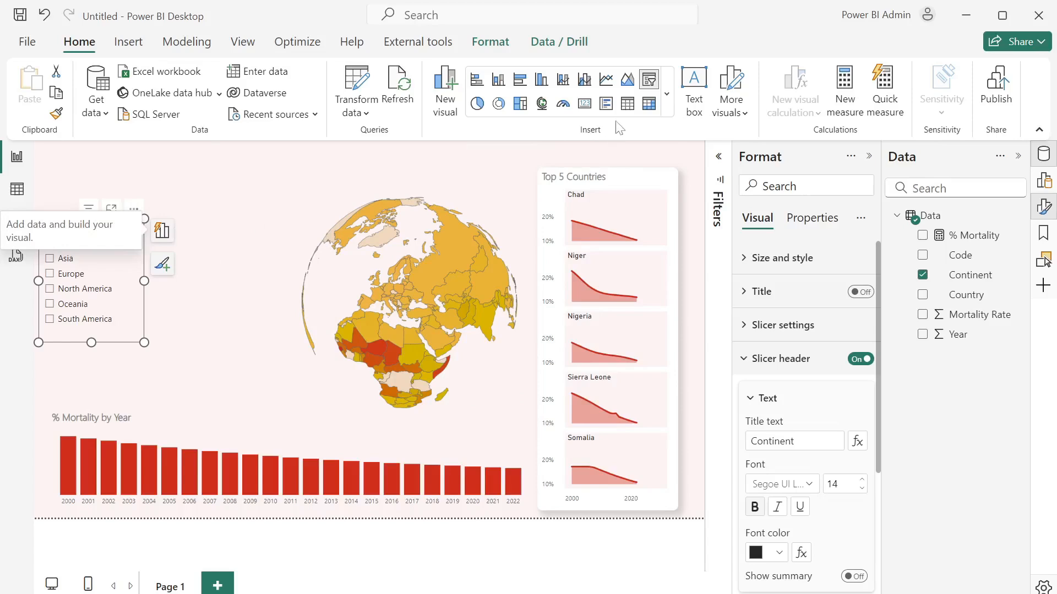
- Insert a narrative visual on the page and place it between the Continent slicer and the globe
click(1044, 181)
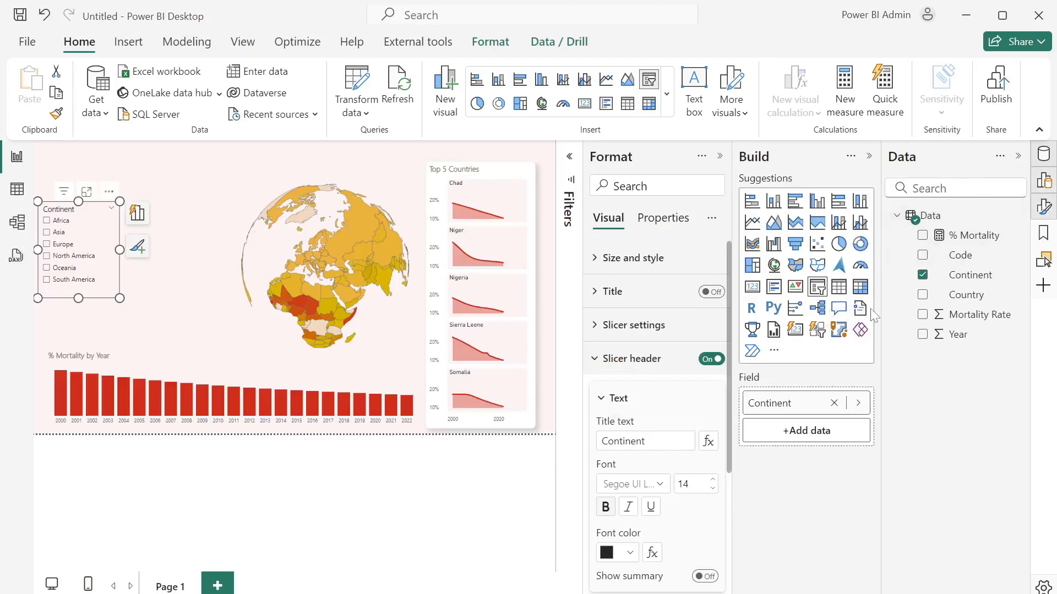
click(407, 216)
click(521, 146)
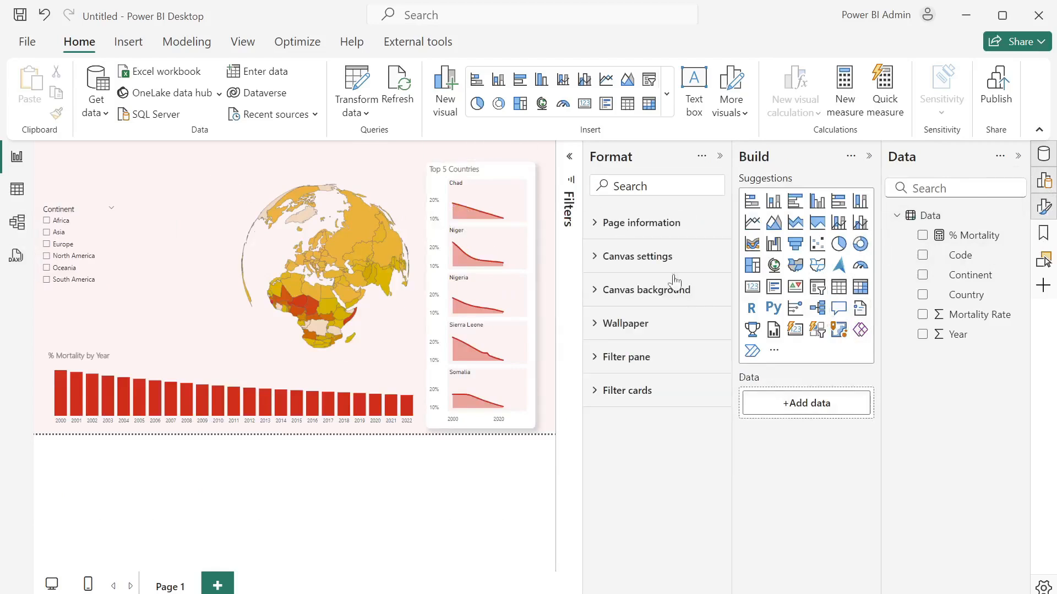
click(861, 317)
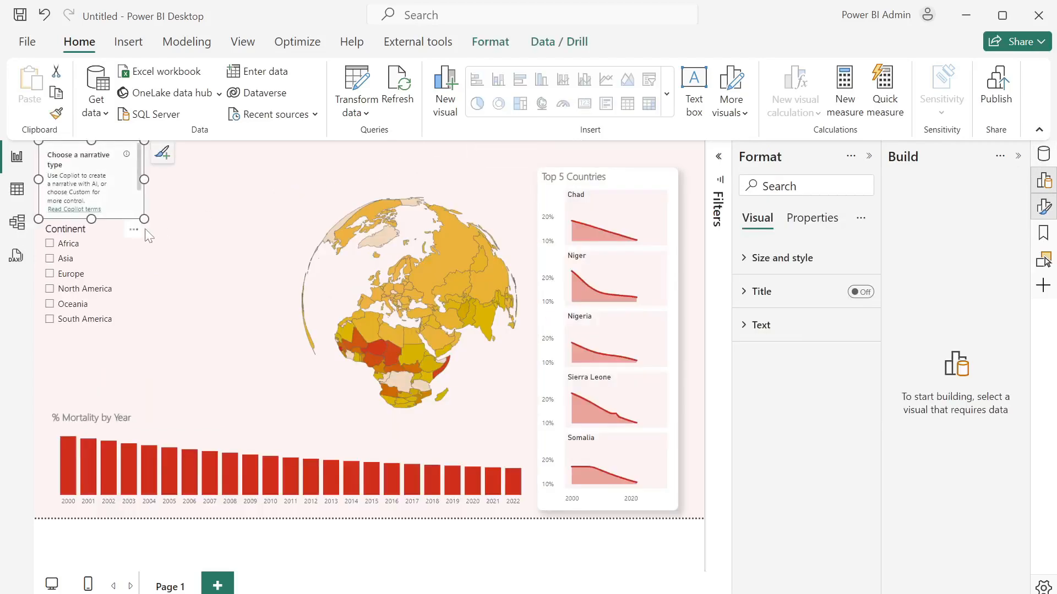
mouse_move(142, 235)
mouse_down()
mouse_move(237, 318)
mouse_move(246, 306)
mouse_up()
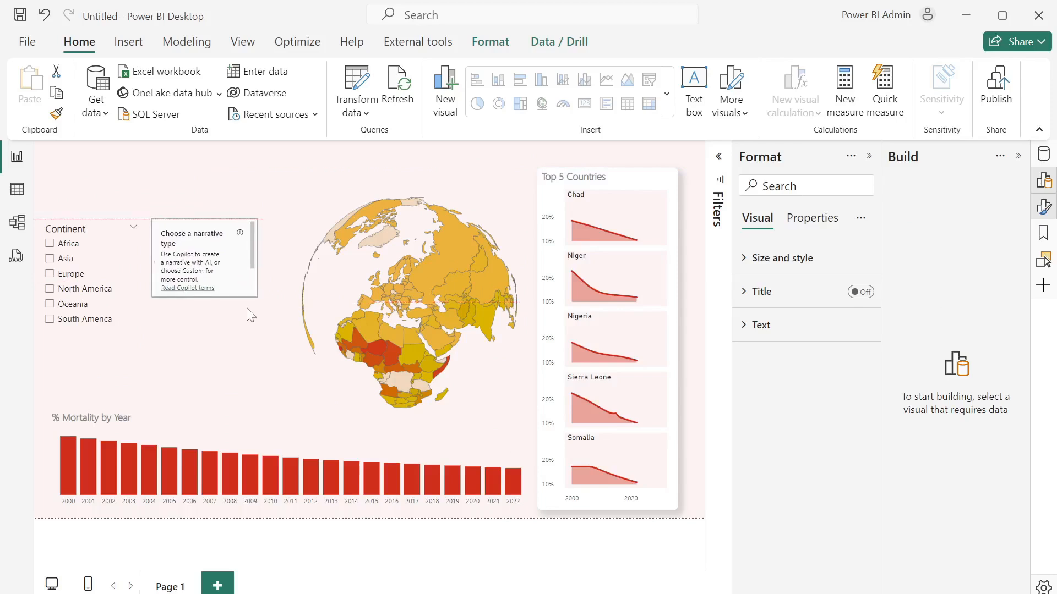
- Enlarge the narrative visual slightly and choose Custom as its narrative type
click(1018, 156)
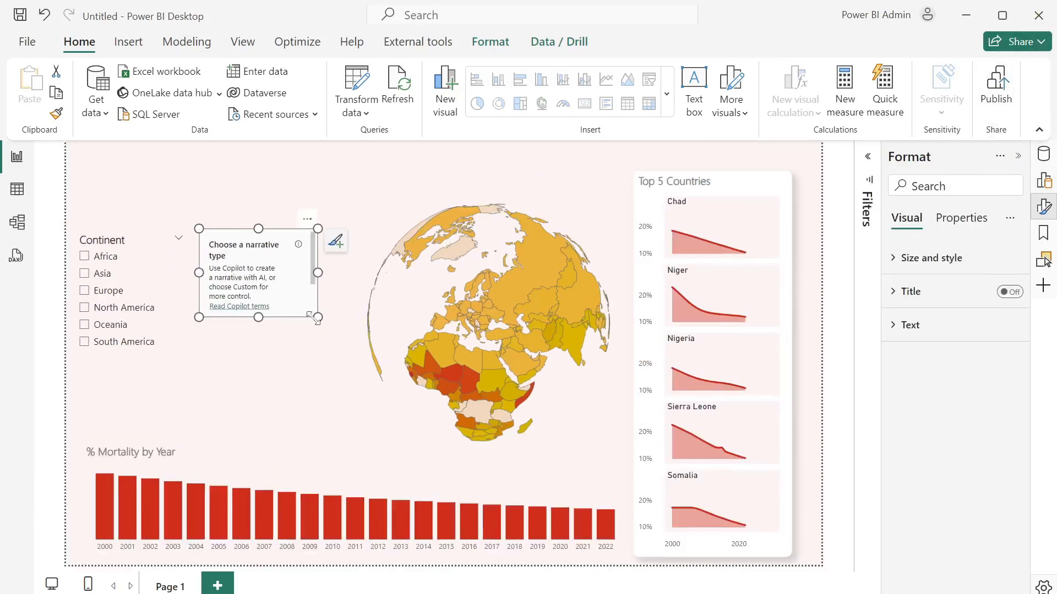
drag(317, 318, 327, 364)
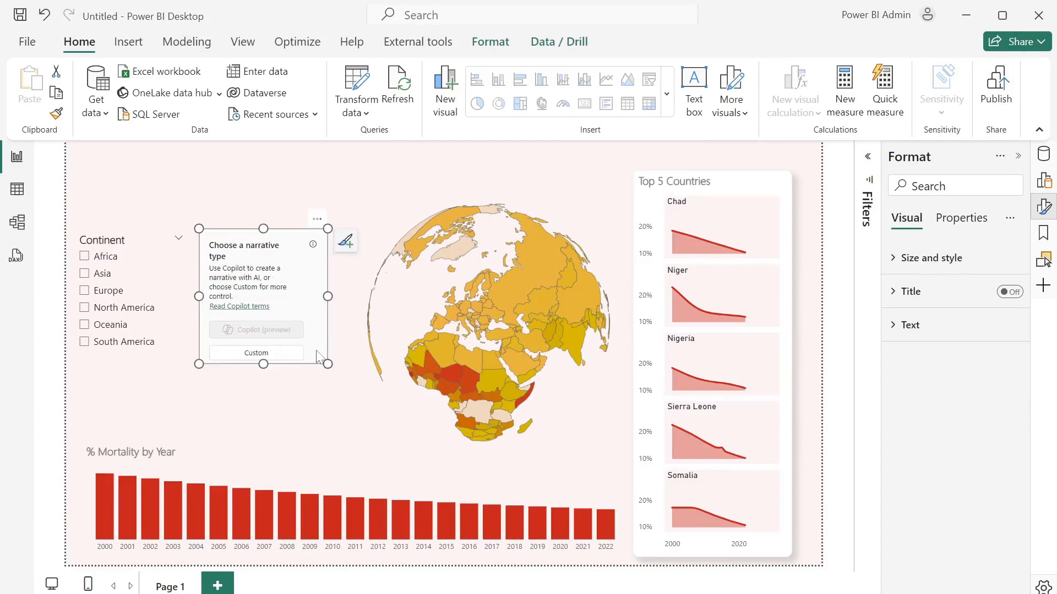
click(272, 355)
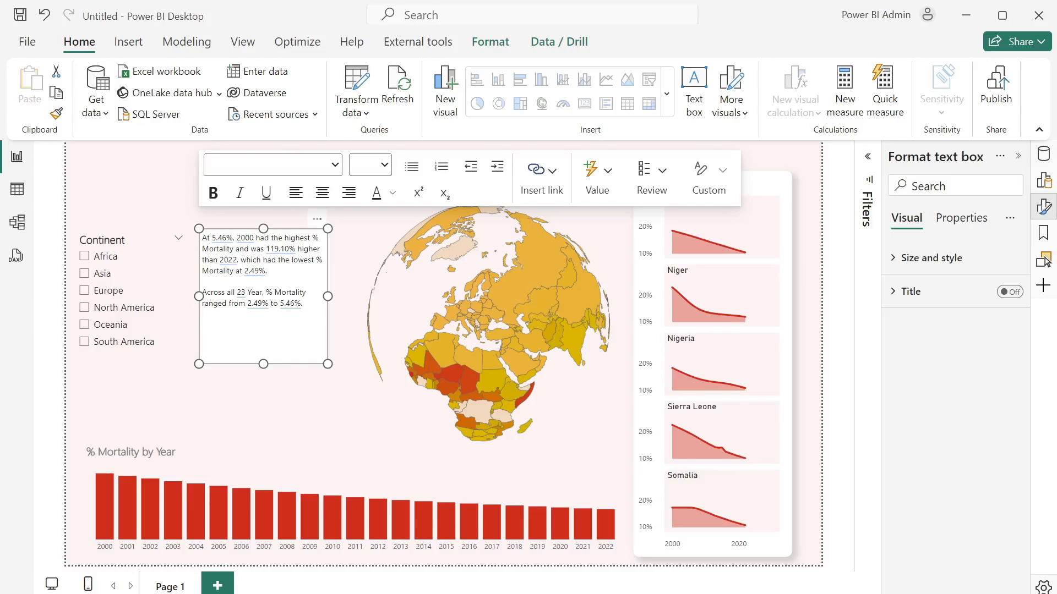
- Delete all of the automatically generated text from the narrative box
click(318, 297)
drag(306, 325, 198, 228)
key(Delete)
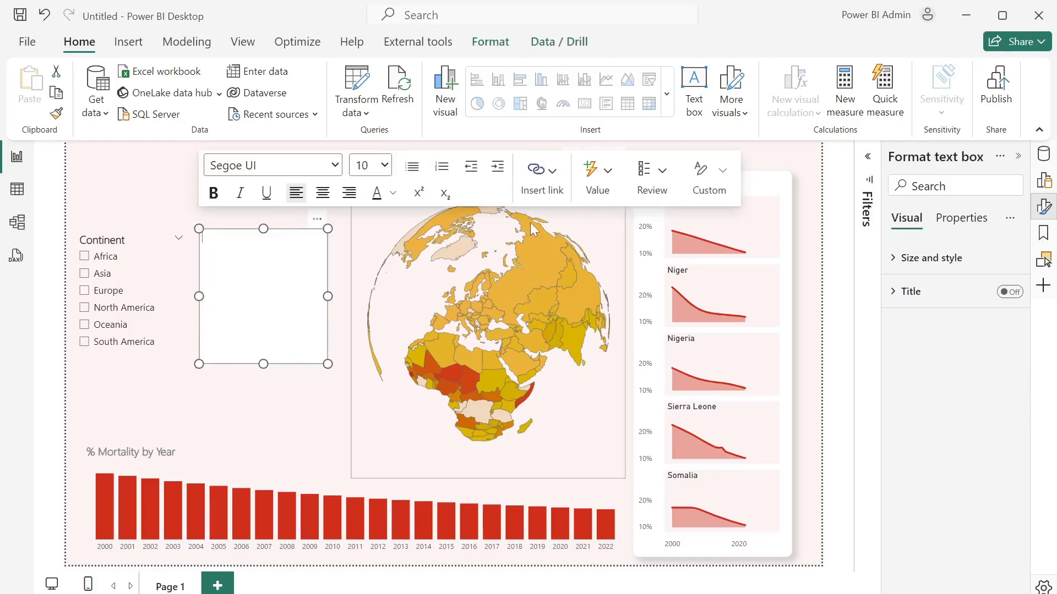
- Insert a dynamic value calculated from "% mortality" into the empty narrative box
click(607, 187)
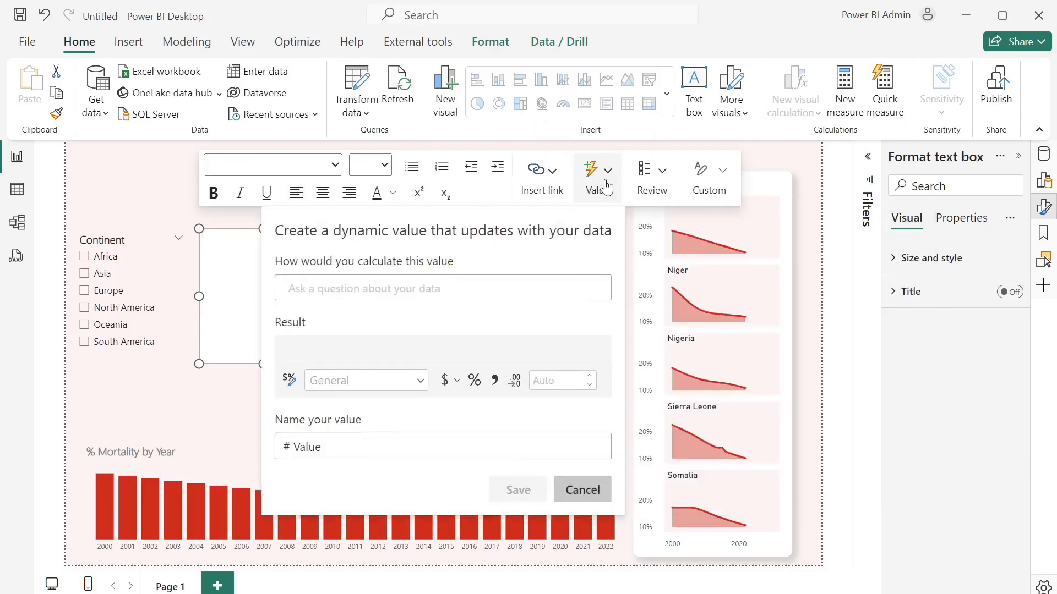
click(385, 288)
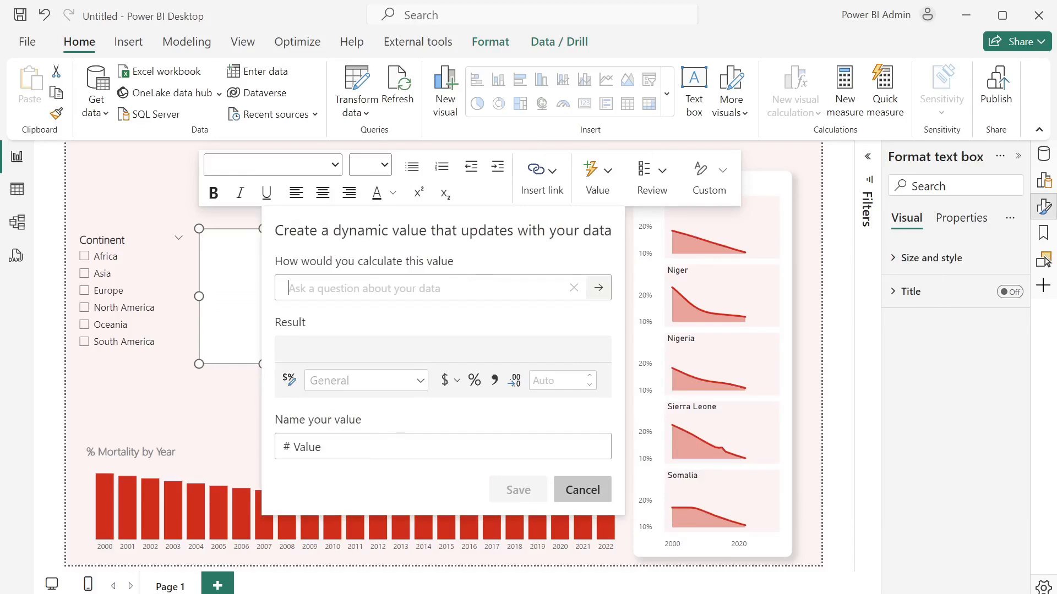
text(%)
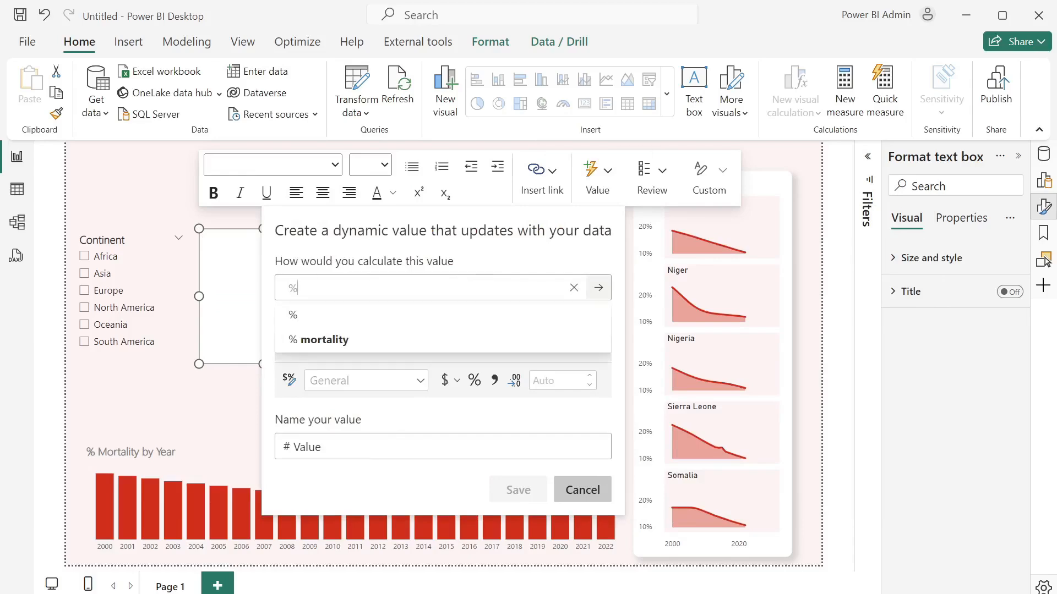
click(348, 341)
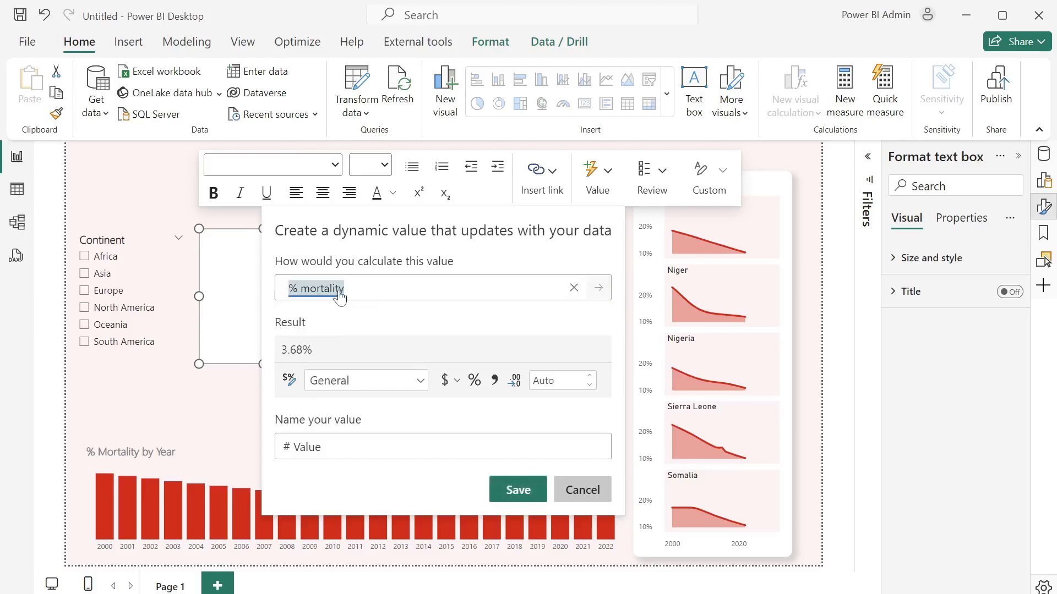
click(519, 489)
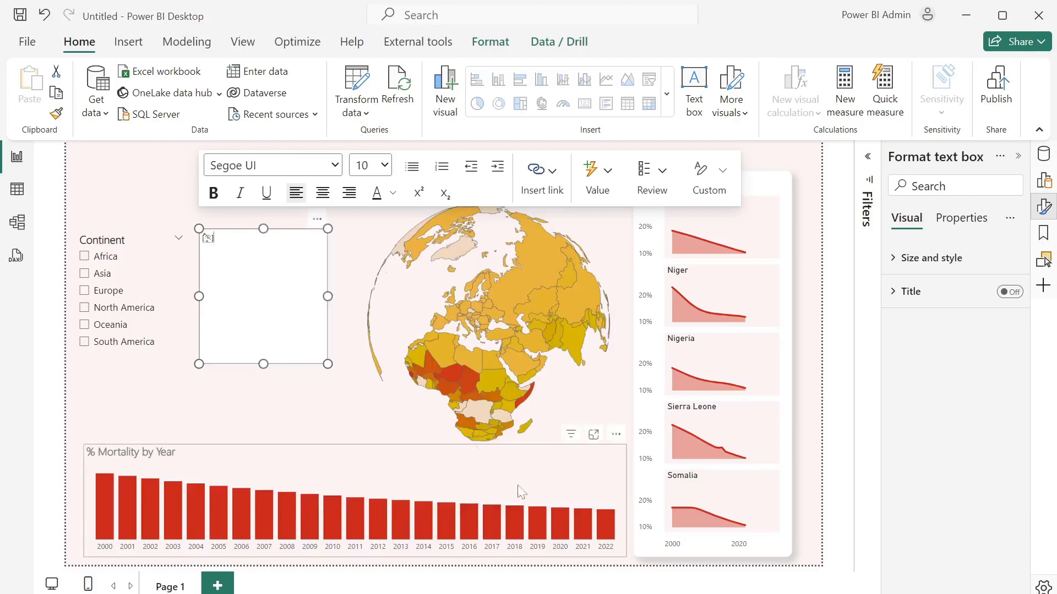
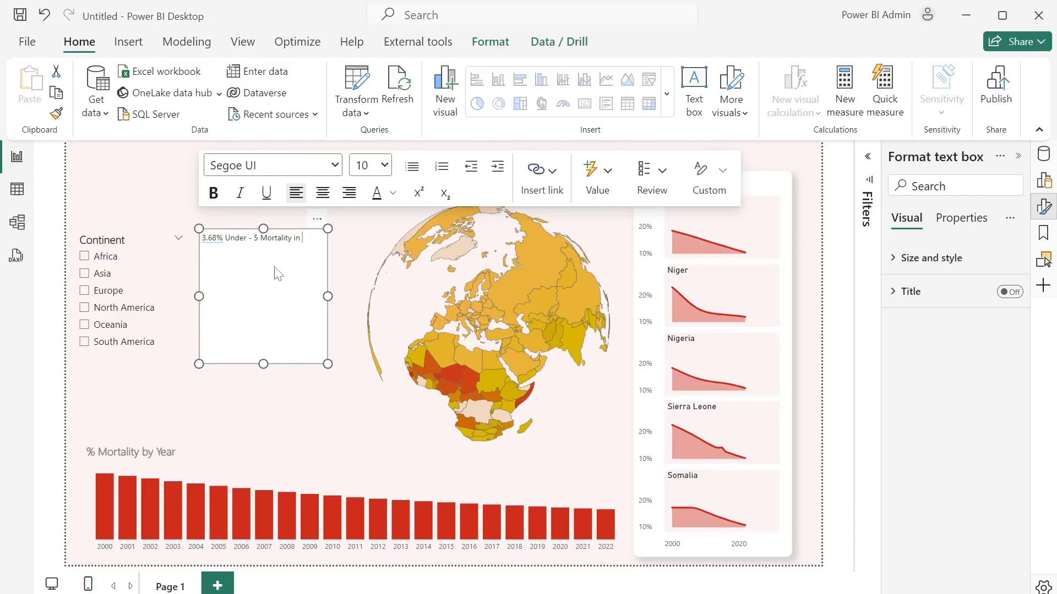
- Follow the percentage with the text "Under - 5 Mortality in" and a dynamic value calculated from "first start of year"
click(603, 195)
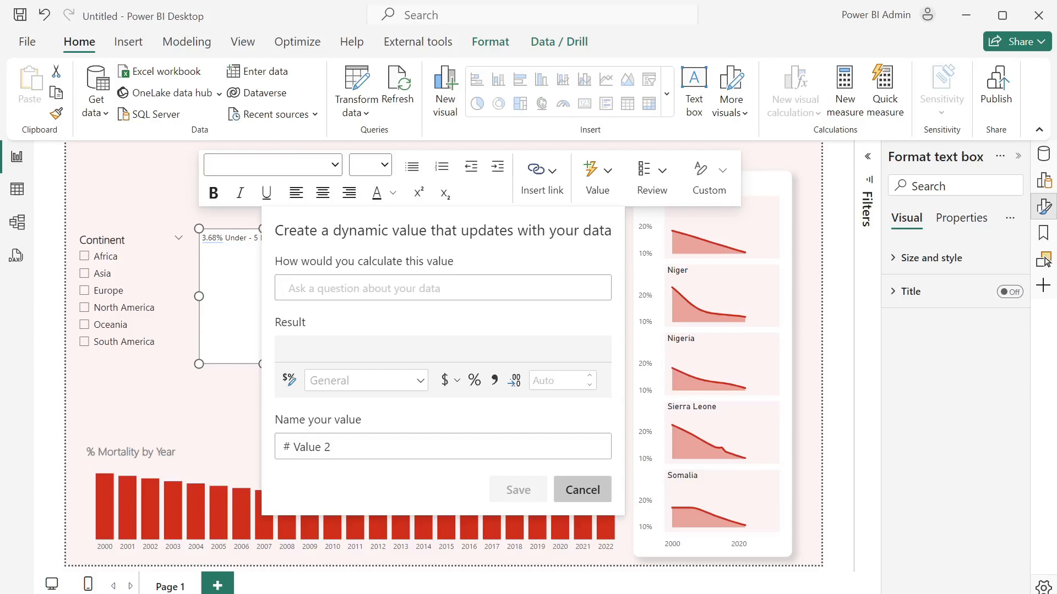
text(first start of)
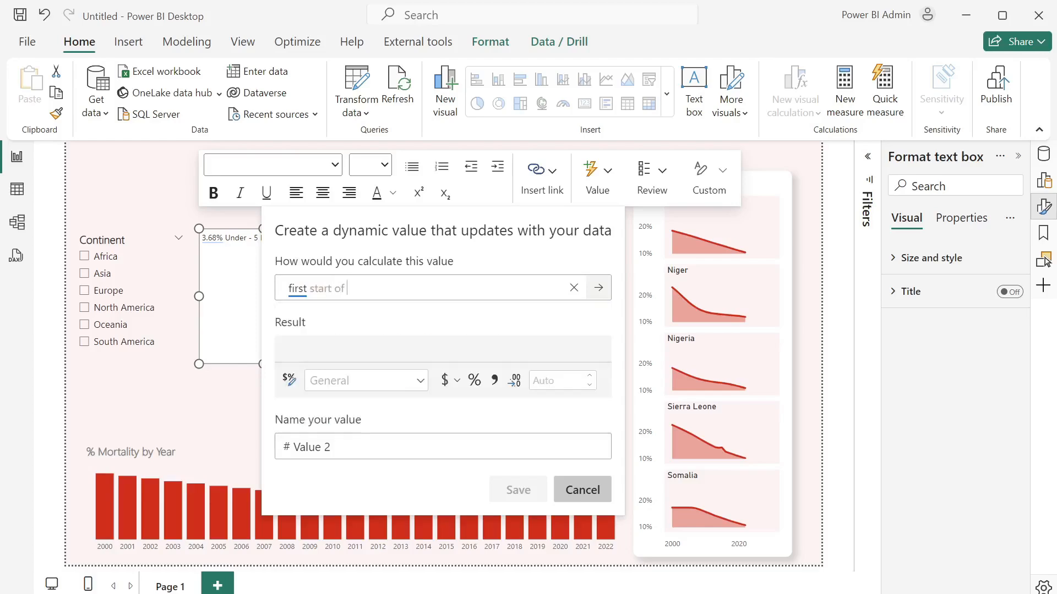
text( year)
click(359, 318)
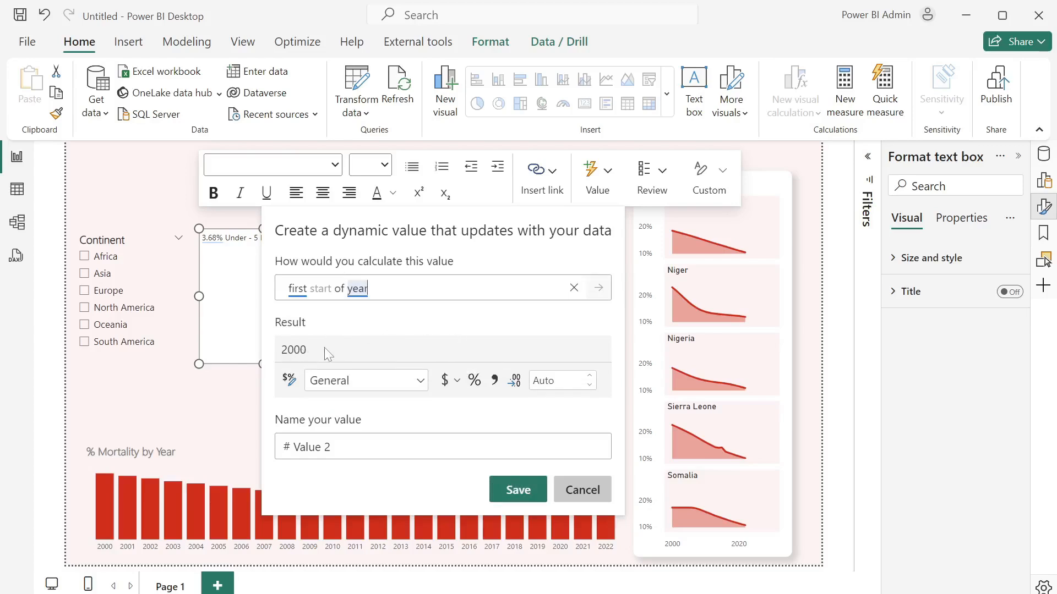
click(506, 492)
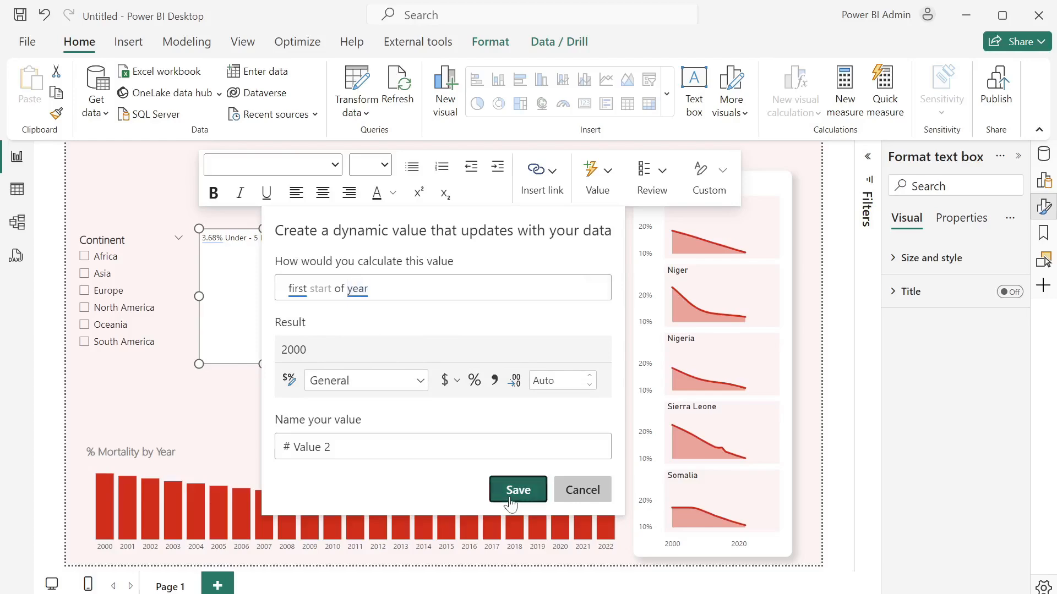
- Set the whole narrative line to the Segoe UI Light font in bold
triple_click(203, 240)
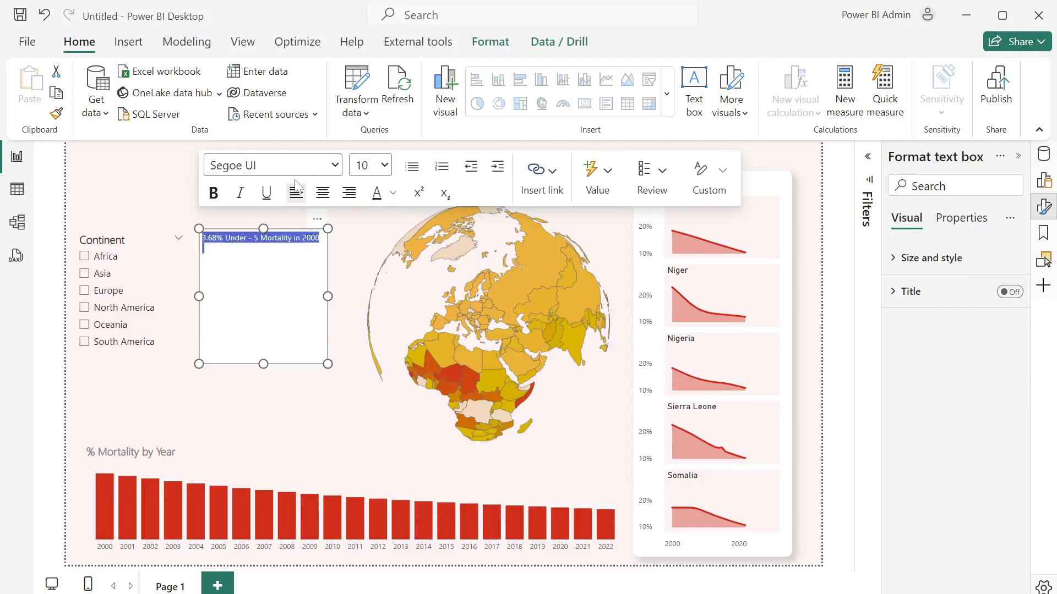
click(329, 172)
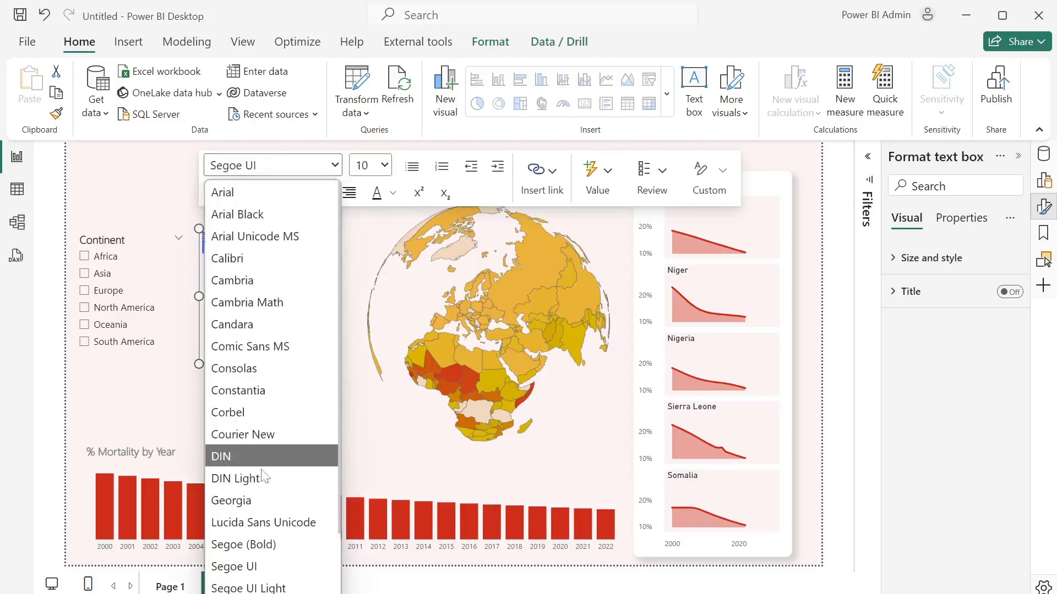
click(269, 588)
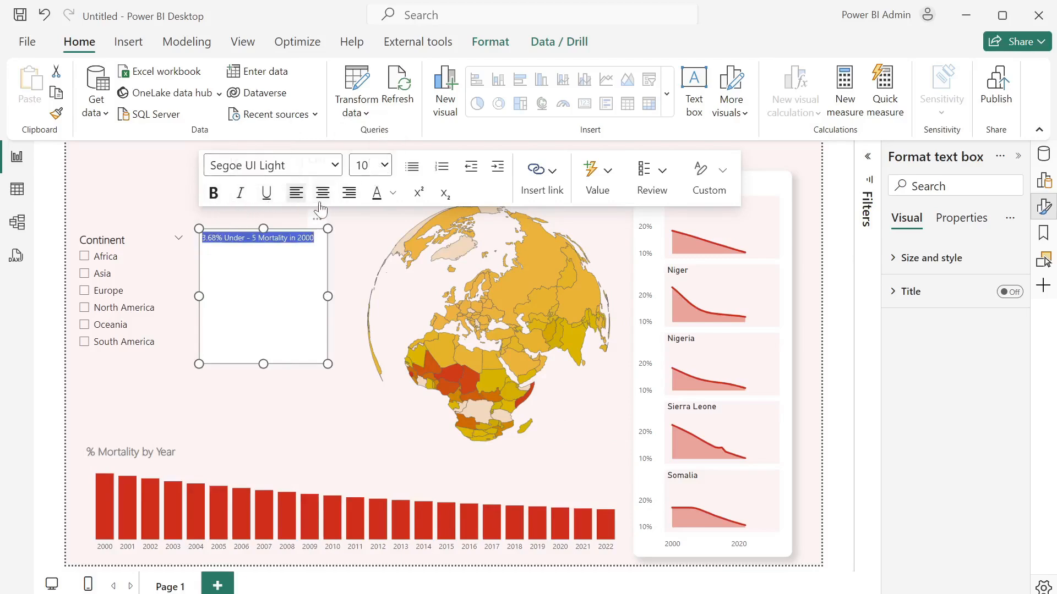
click(242, 277)
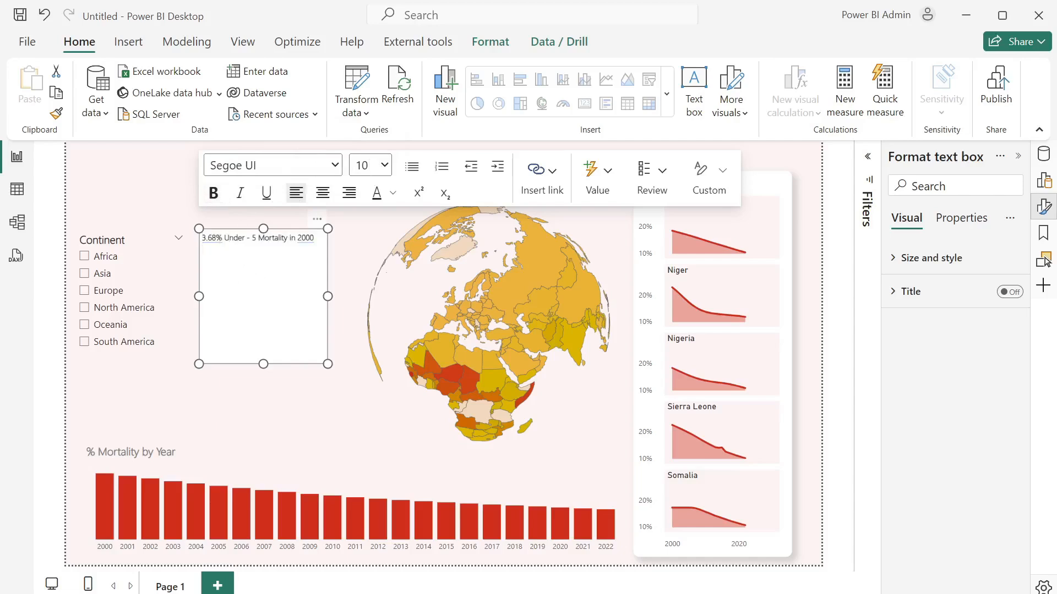
- Set the font size of the mortality percentage in the narrative to 54
drag(224, 240, 201, 235)
click(384, 165)
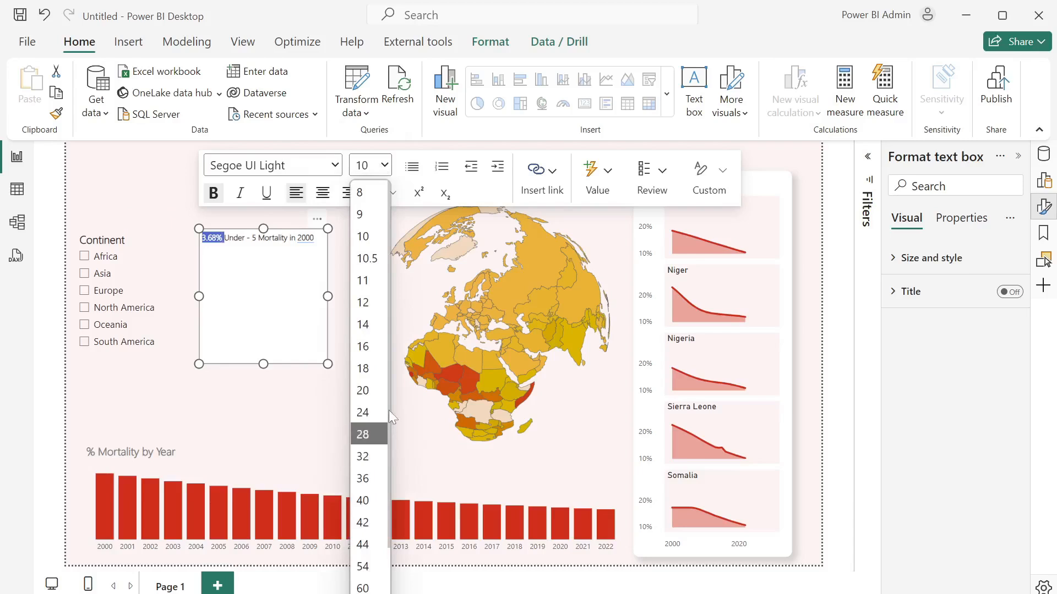
click(367, 568)
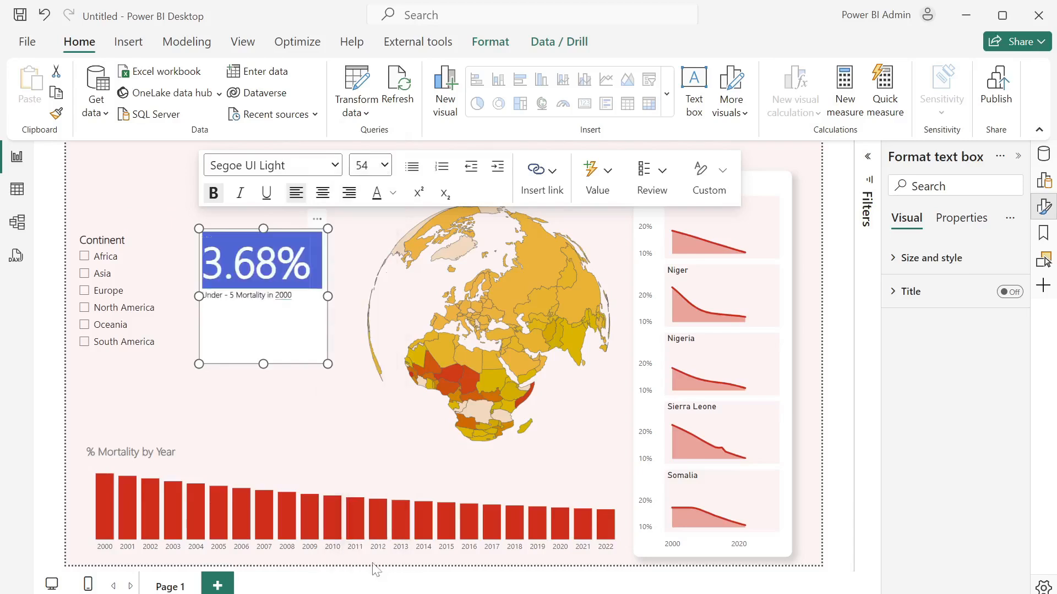
- Set the font size of the year value at the end of the narrative to 20
click(283, 297)
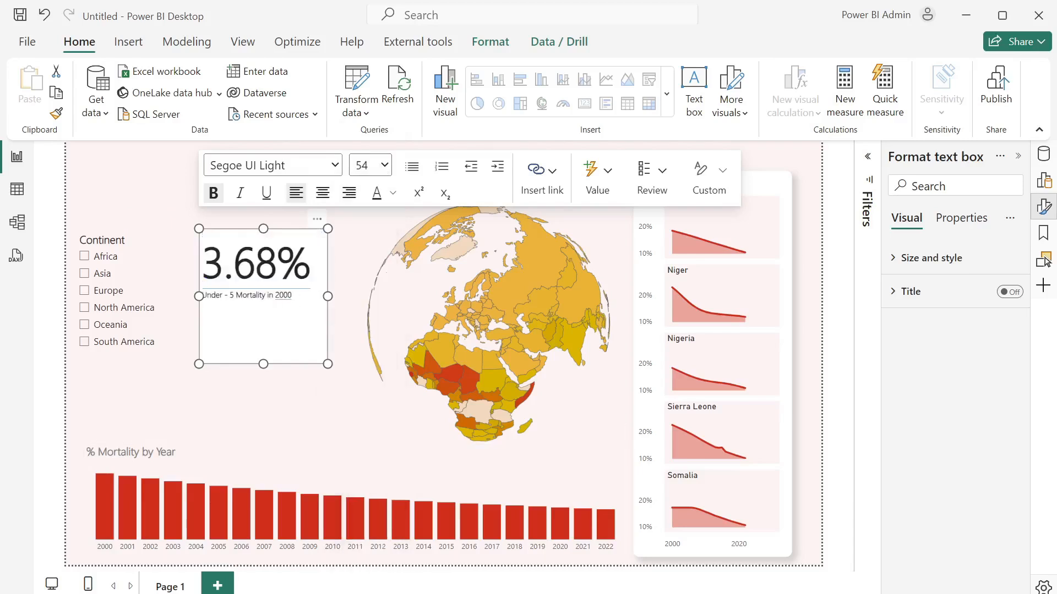
drag(292, 296, 269, 296)
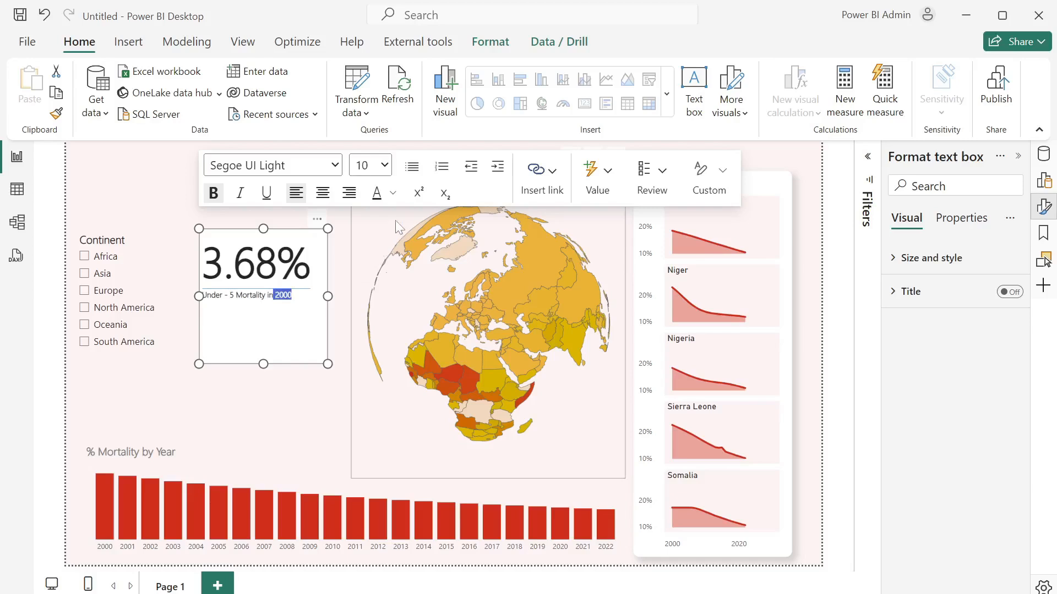
click(385, 165)
click(364, 390)
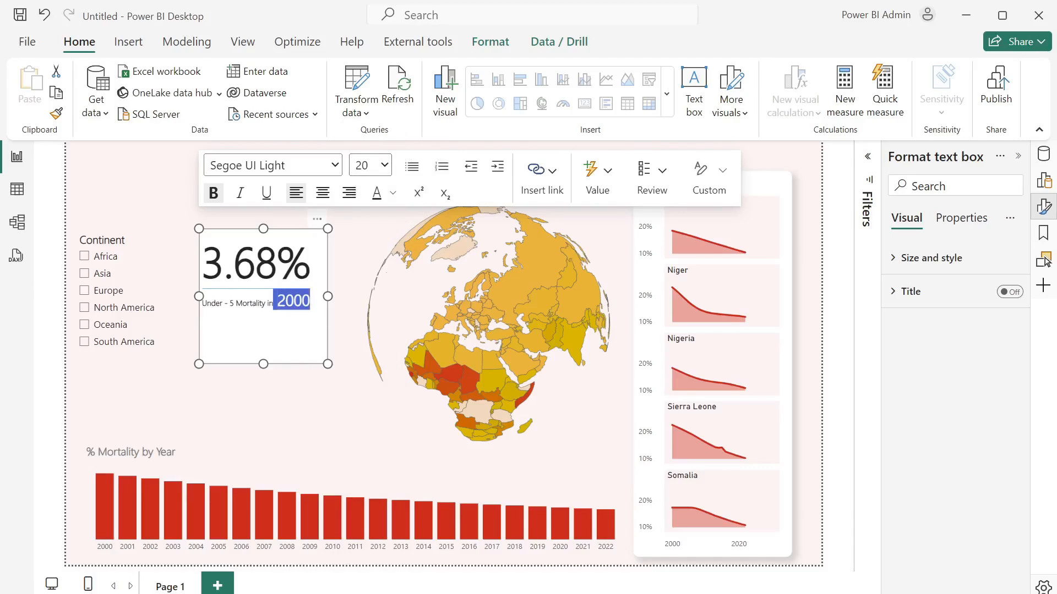
click(286, 334)
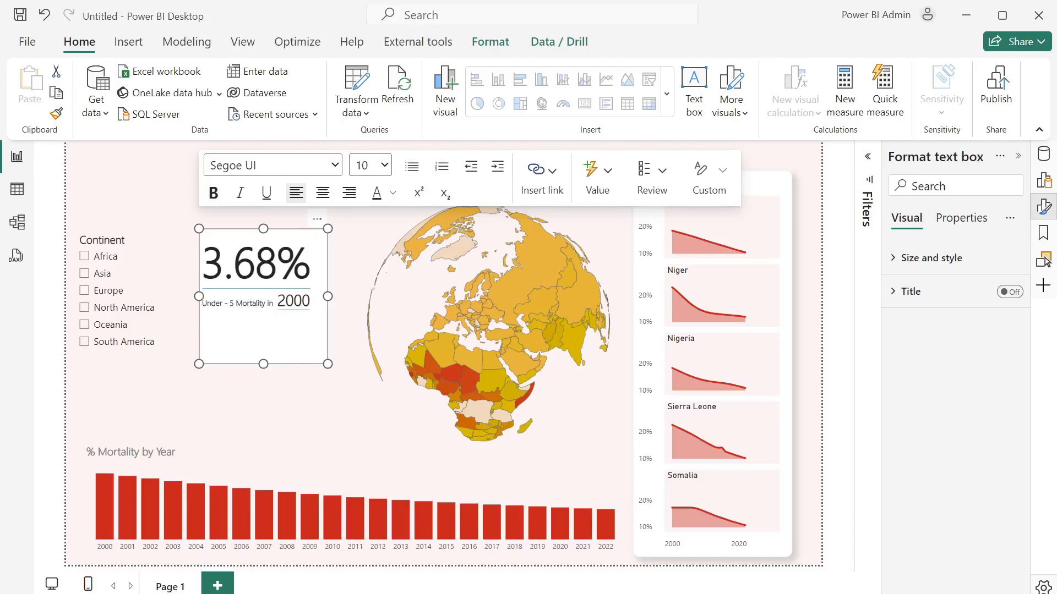
- Set the font size of the "Under - 5 Mortality in" text to 12
click(269, 304)
drag(266, 303, 211, 303)
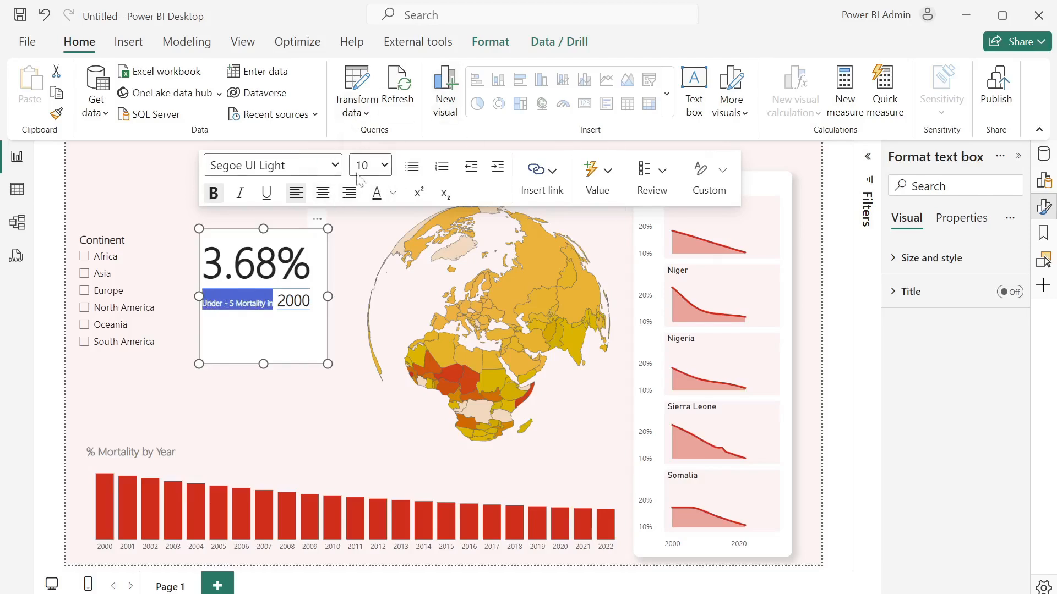
click(385, 166)
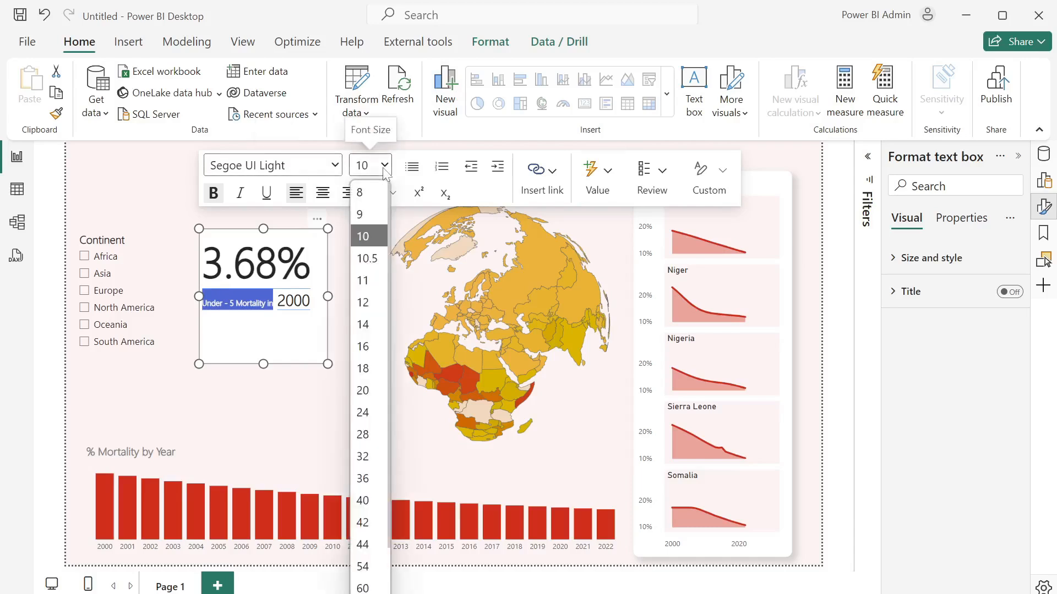
click(368, 302)
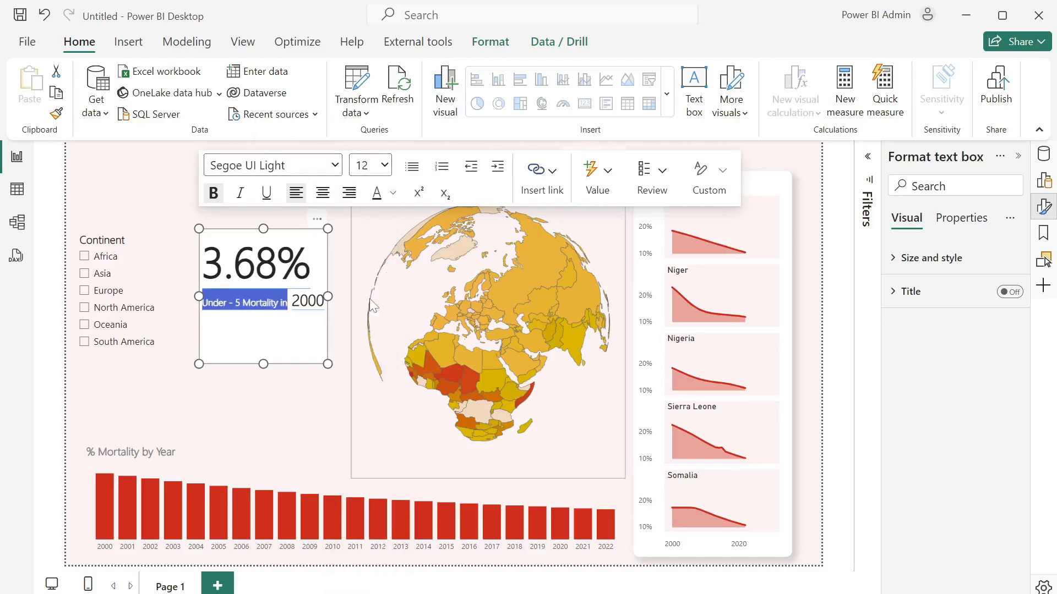
- Color all the text in the mortality narrative box gray
click(296, 348)
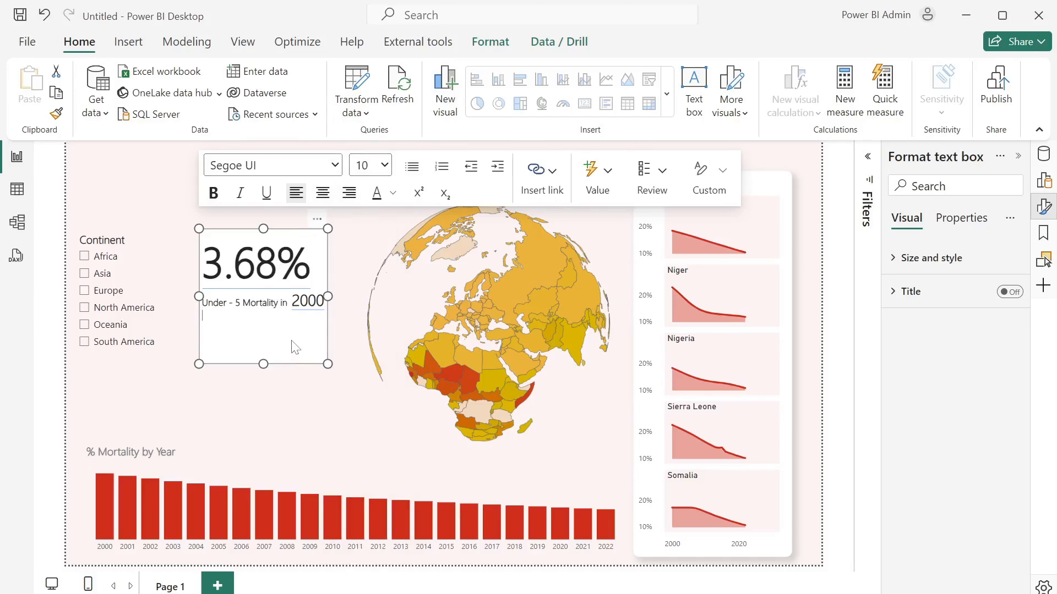
key(ctrl+a)
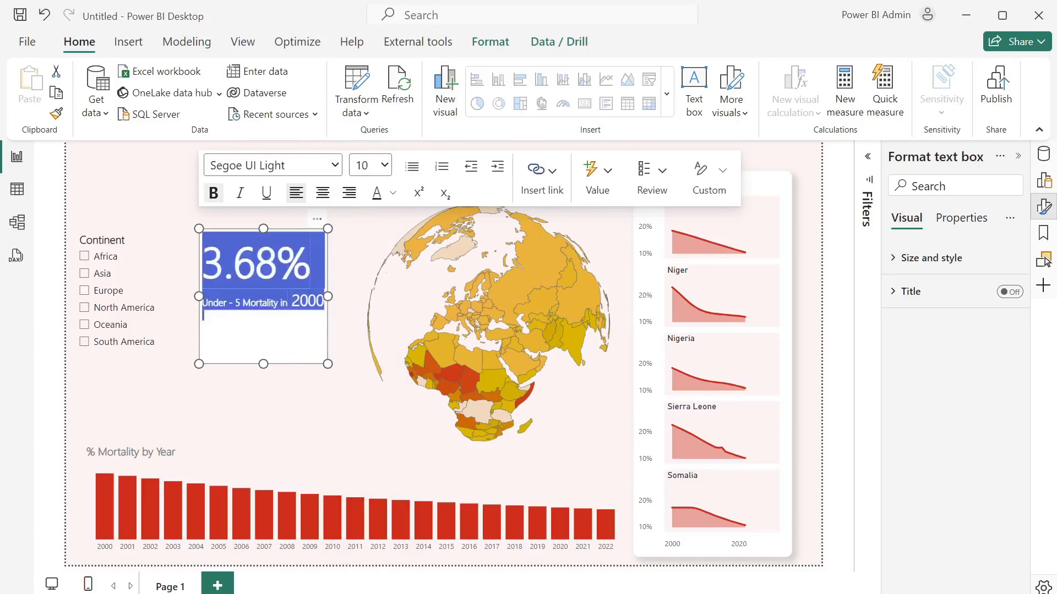
click(393, 193)
click(432, 442)
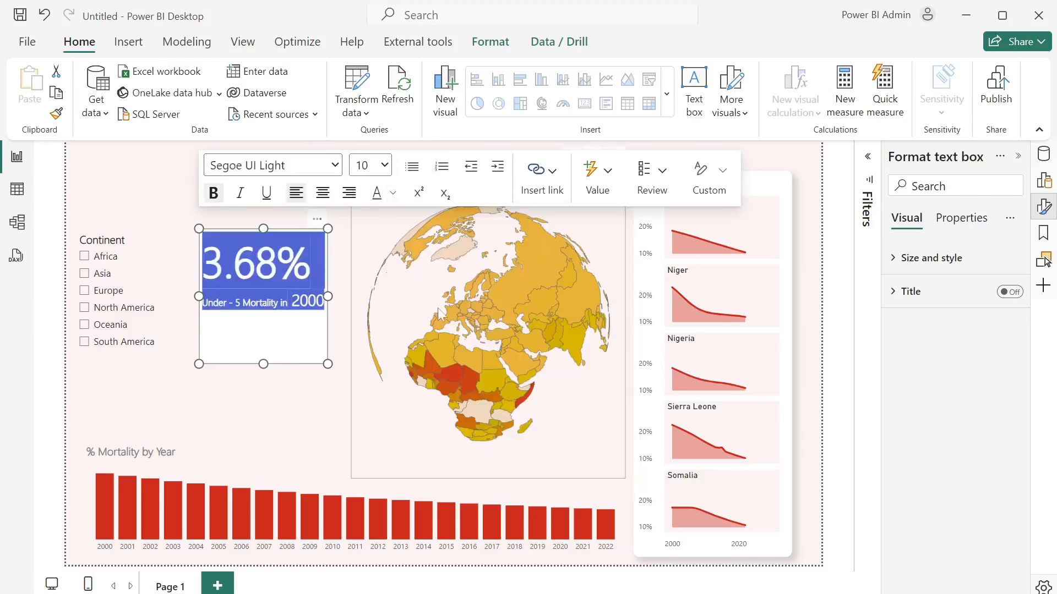
click(777, 147)
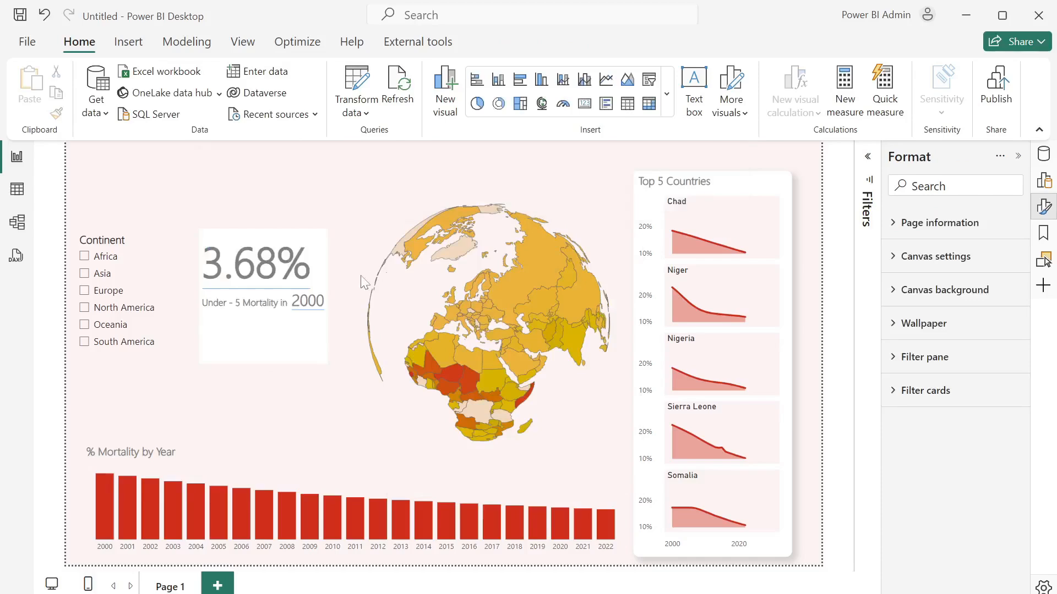
- Turn off the background of the mortality narrative box
click(322, 260)
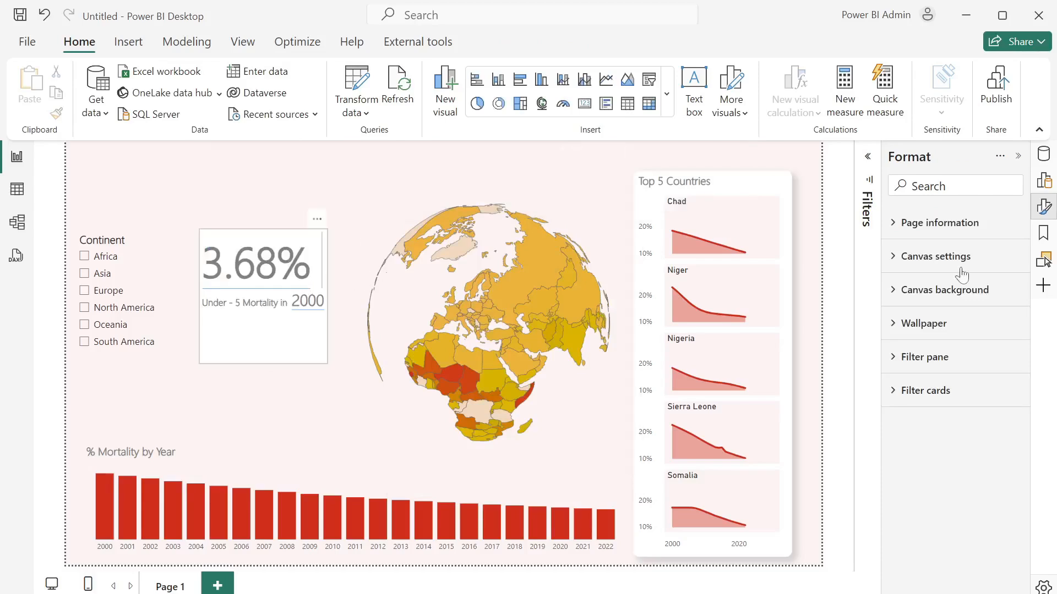
click(891, 258)
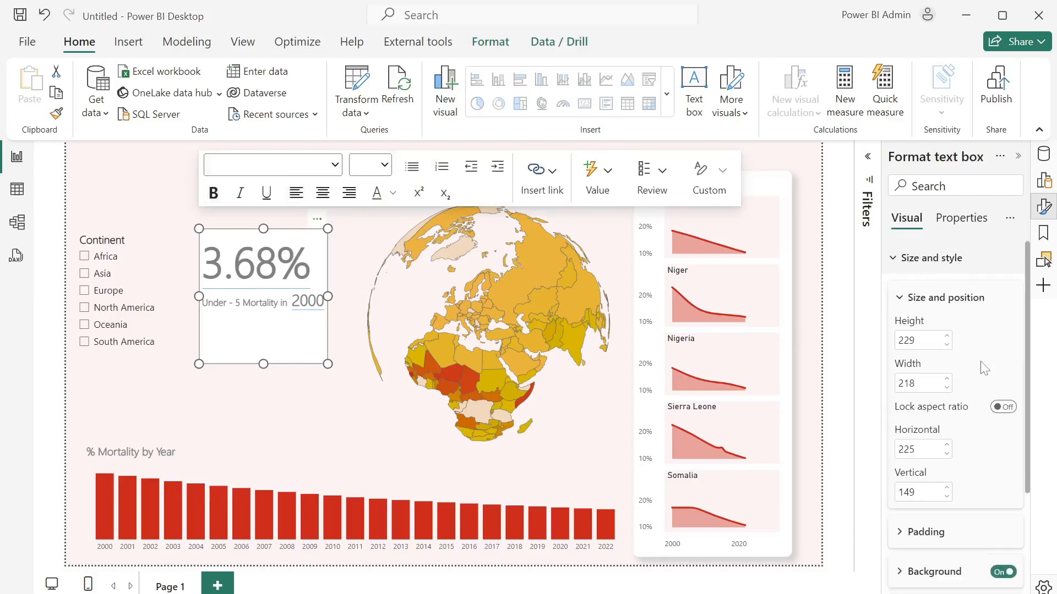
click(1001, 571)
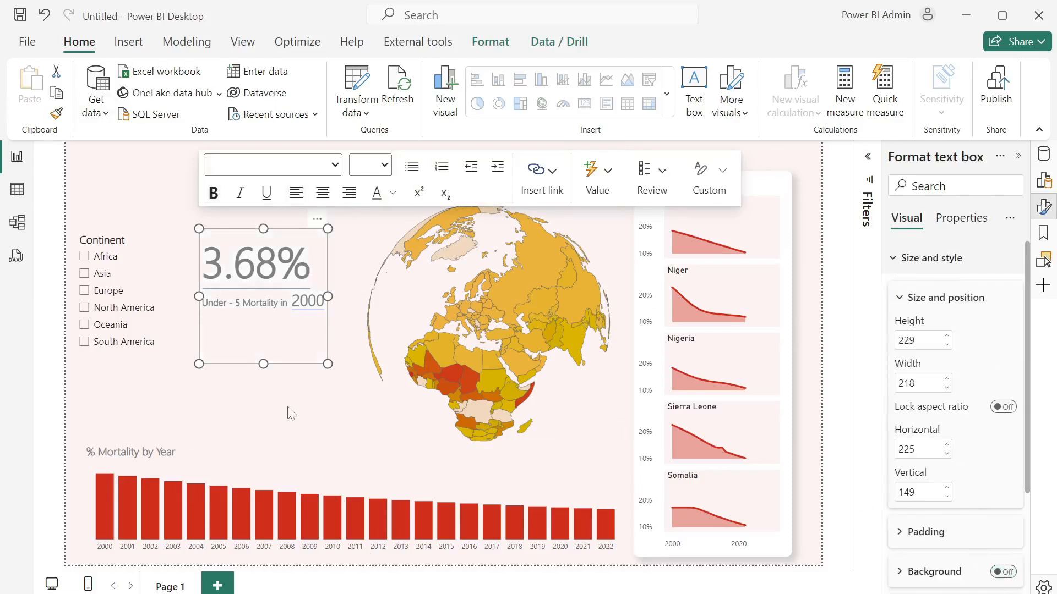
click(147, 412)
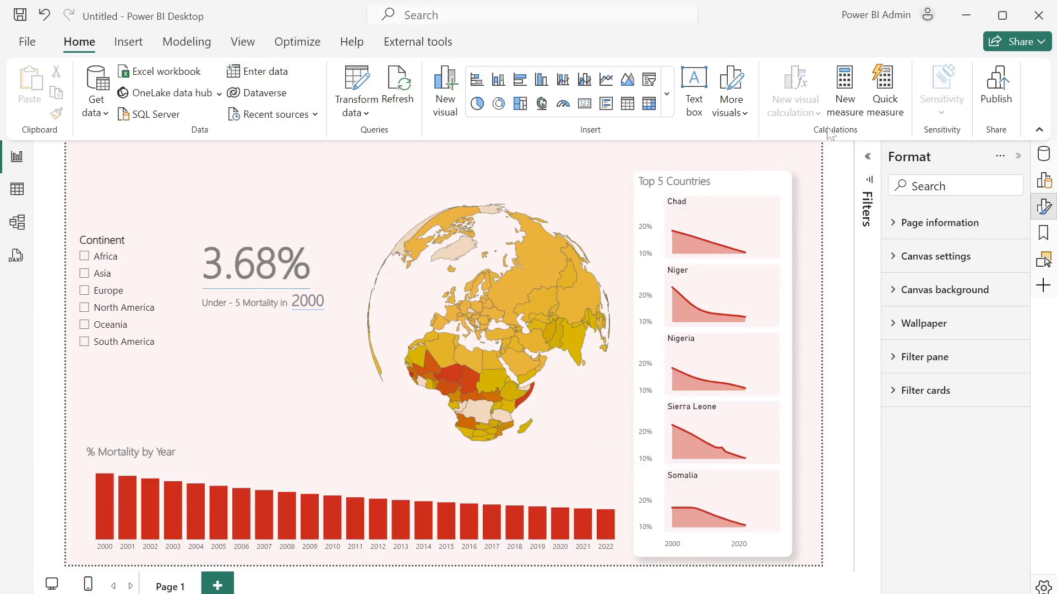
- Insert the crawling baby picture from the Downloads folder onto the report page
click(132, 48)
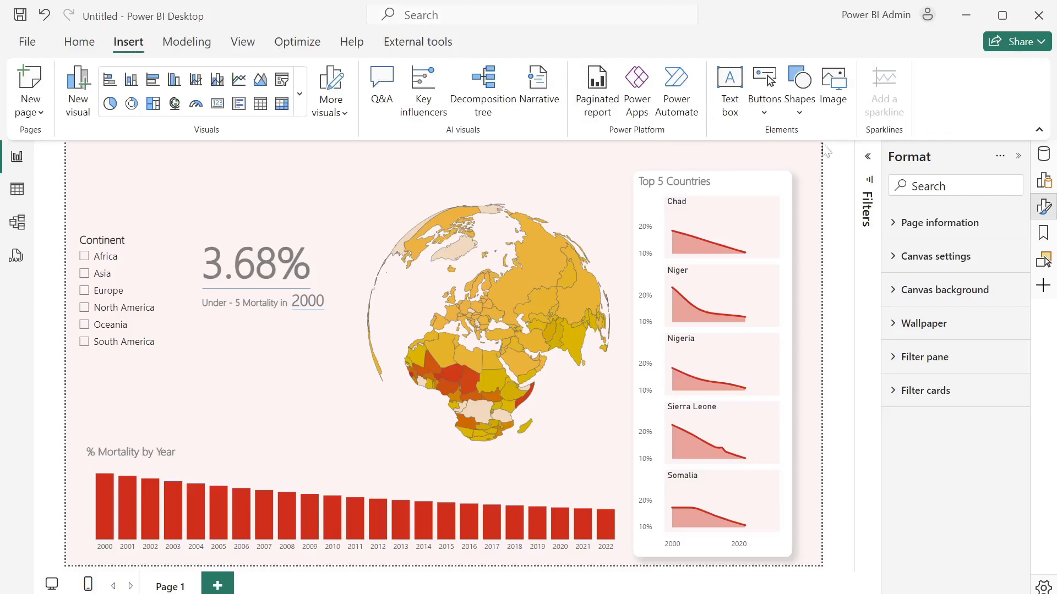
click(833, 106)
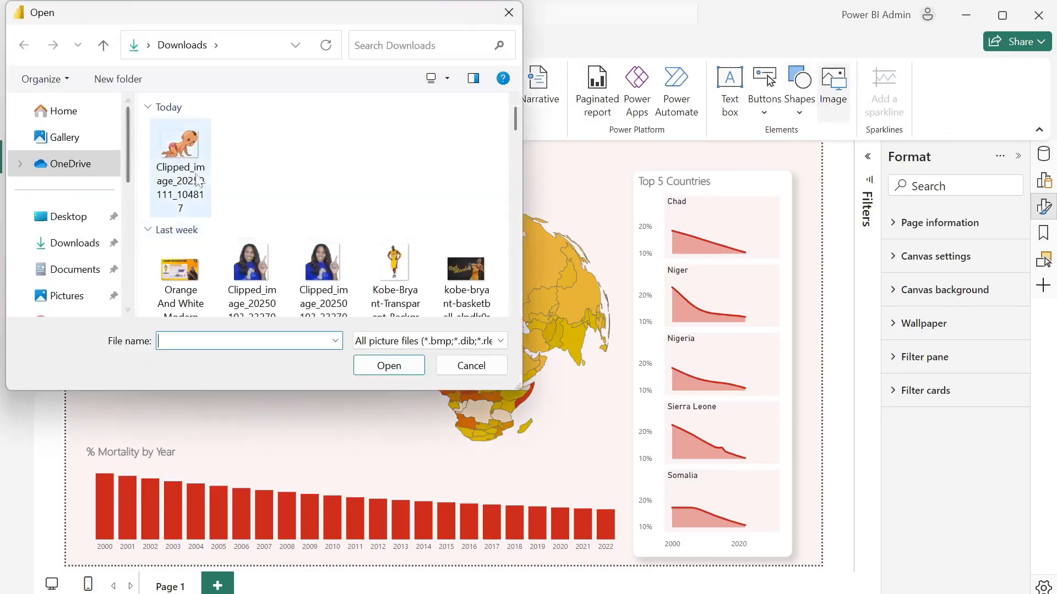
click(198, 180)
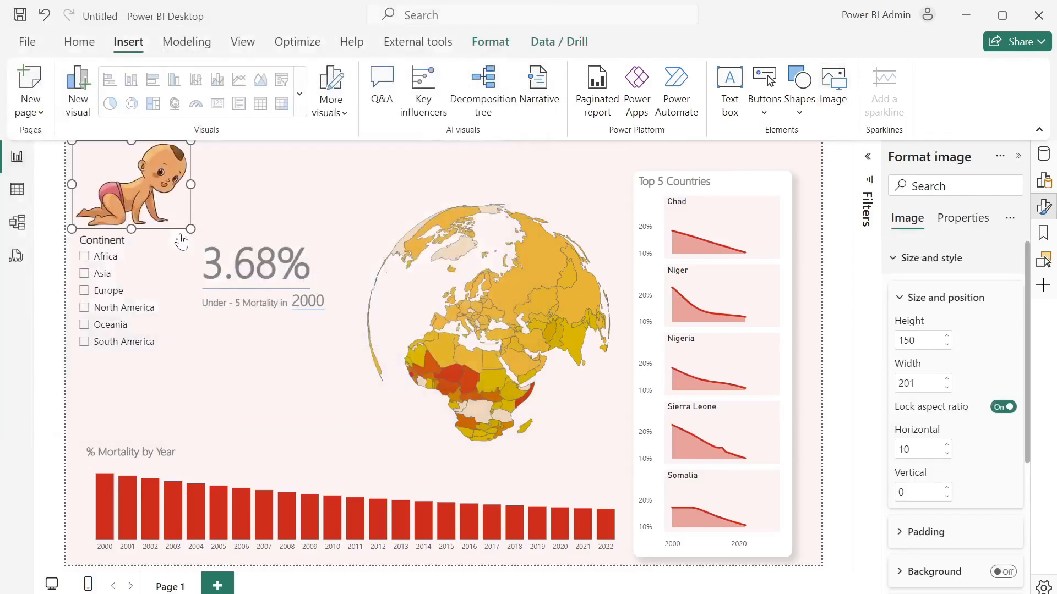
- Place the baby image below the mortality narrative, aligned to its left edge, and enlarge it to about 247 wide by 184 high
drag(177, 212, 323, 461)
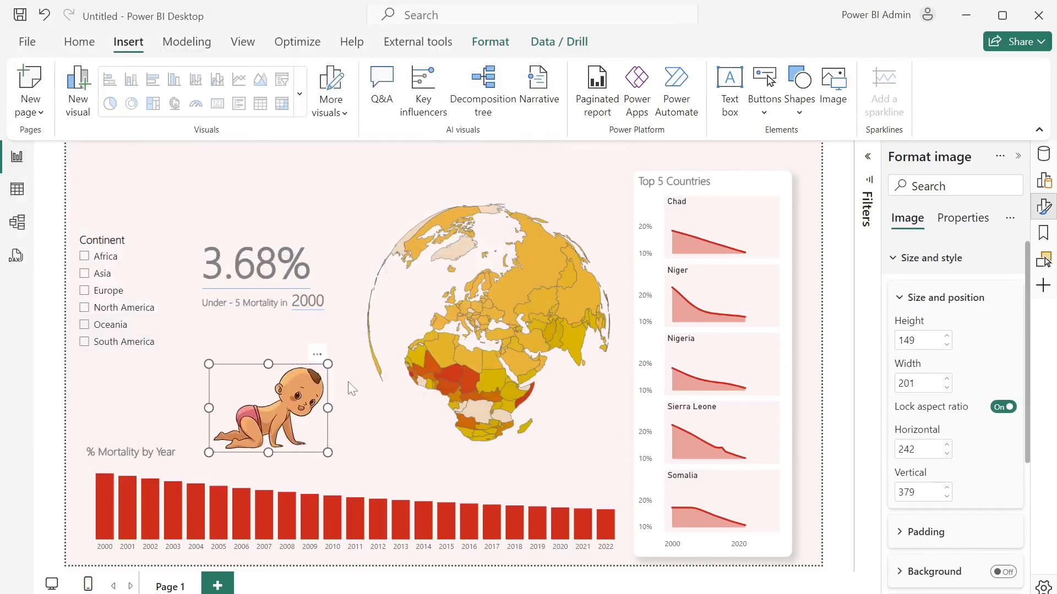
drag(328, 363, 355, 343)
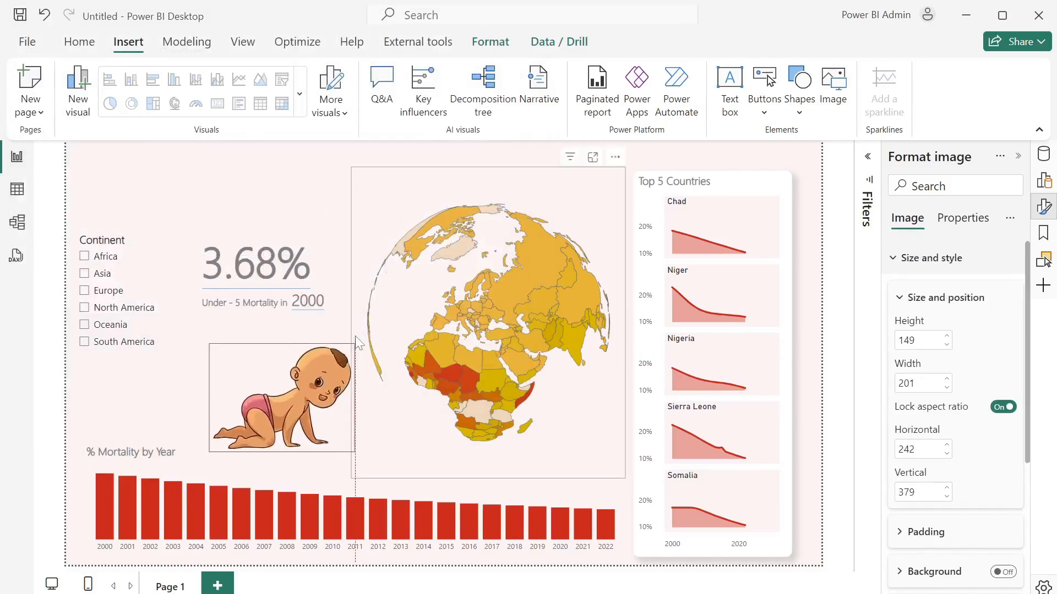
drag(286, 370, 277, 372)
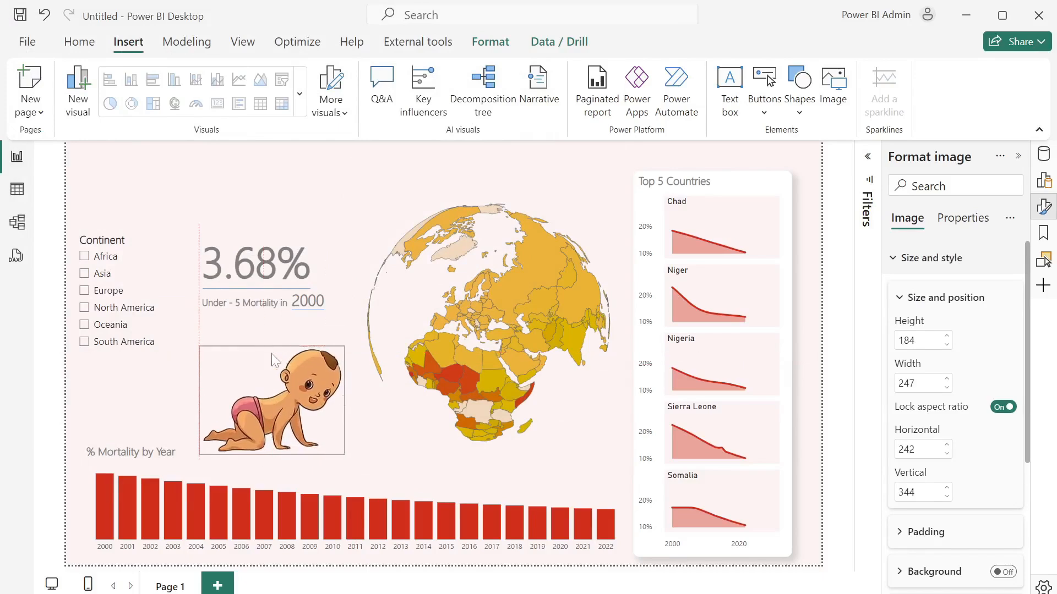
click(280, 160)
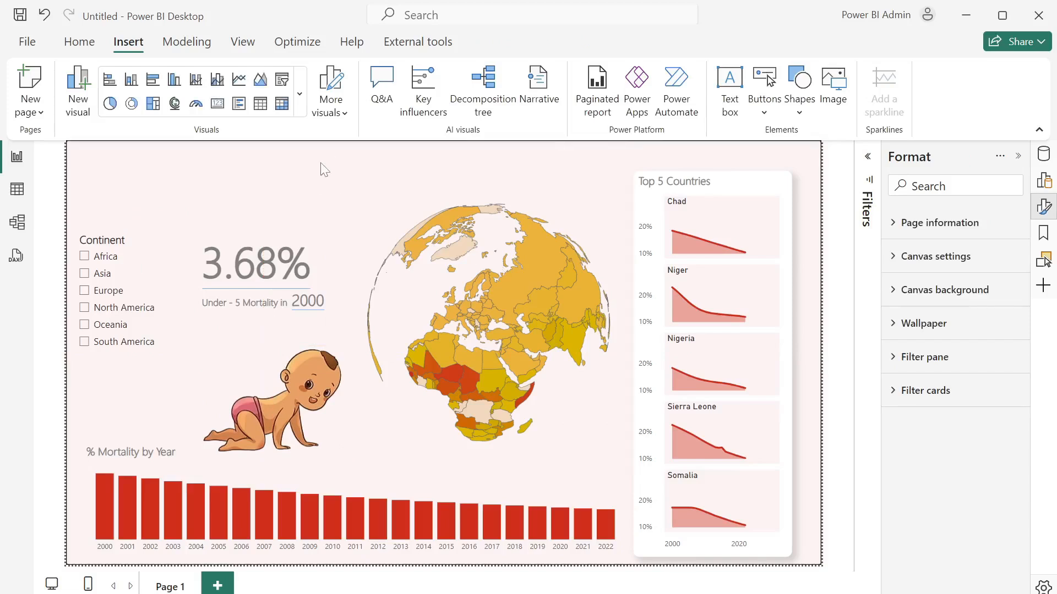
- Add a text box above the slicer and narrative, about 520 wide by 130 high, and turn off its background
click(728, 114)
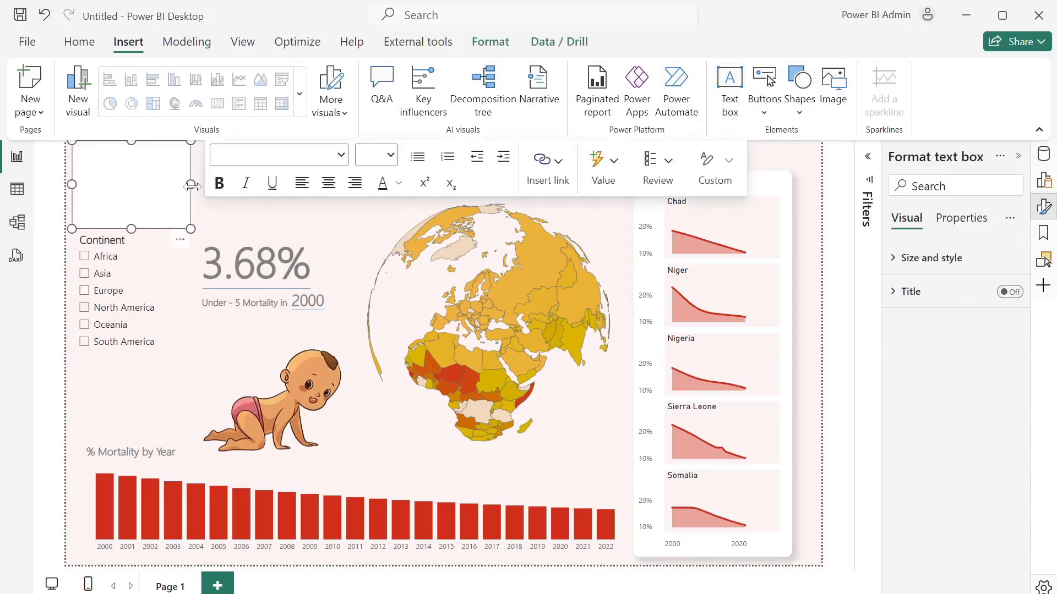
drag(191, 185, 378, 184)
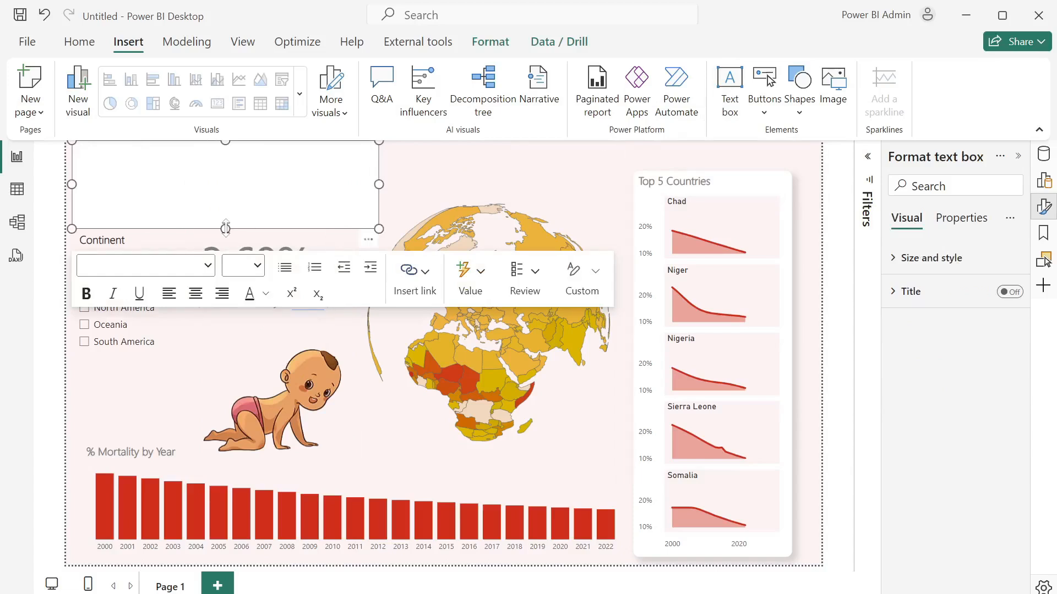
drag(225, 228, 225, 217)
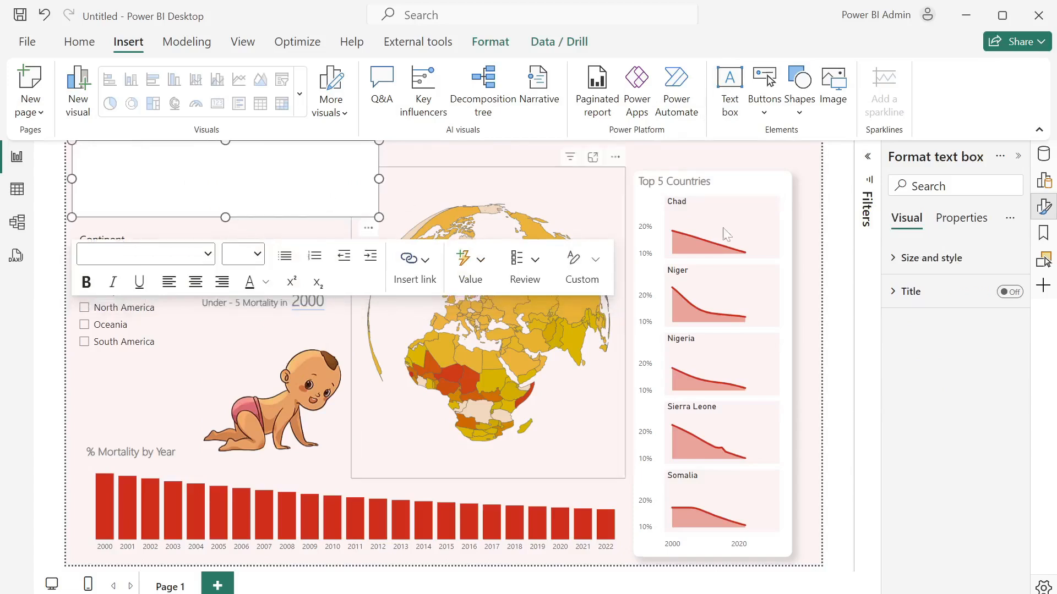
click(893, 258)
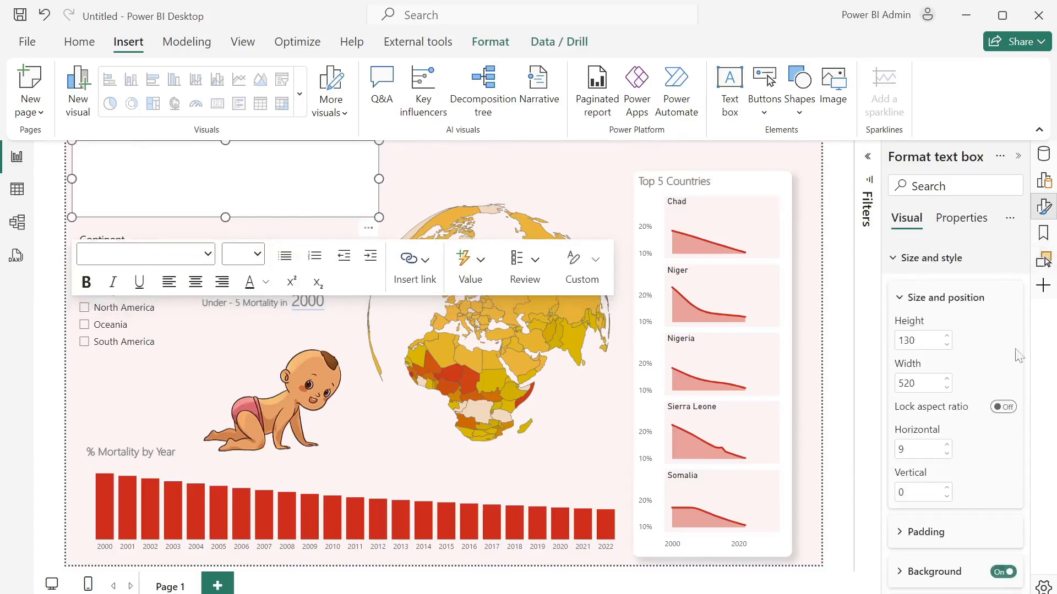
click(1003, 573)
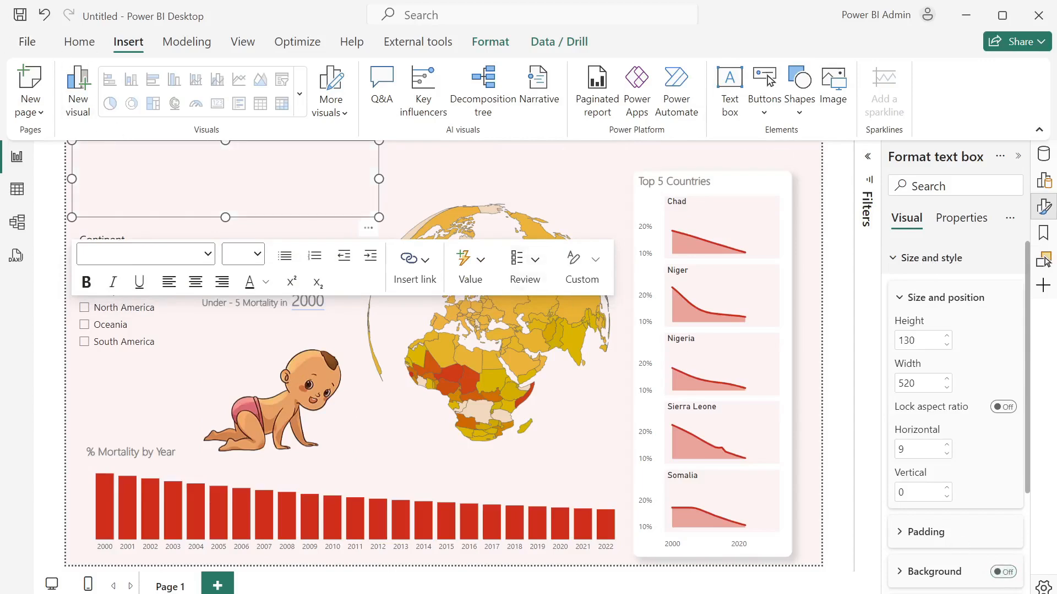
- Enter "Child mortality rate, 2000 to 2022" and, on a second line, "The estimated share of newborns who die before reaching the age of five"
click(98, 163)
text(Child mortality rate, 2000 to 2022 The estimated share of newborns who die before reaching the age of five)
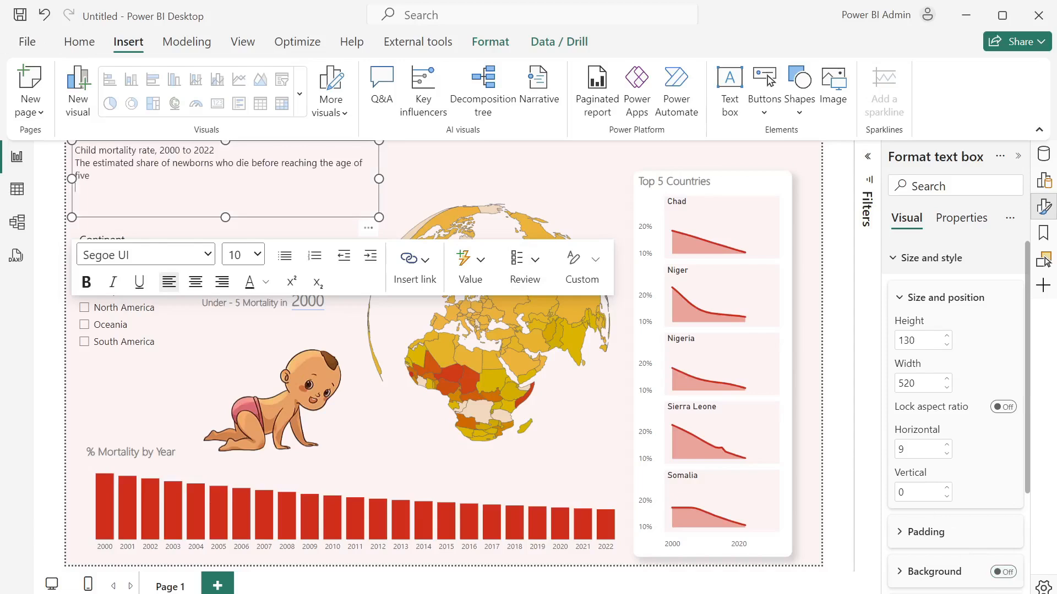
key(ctrl+a)
click(223, 199)
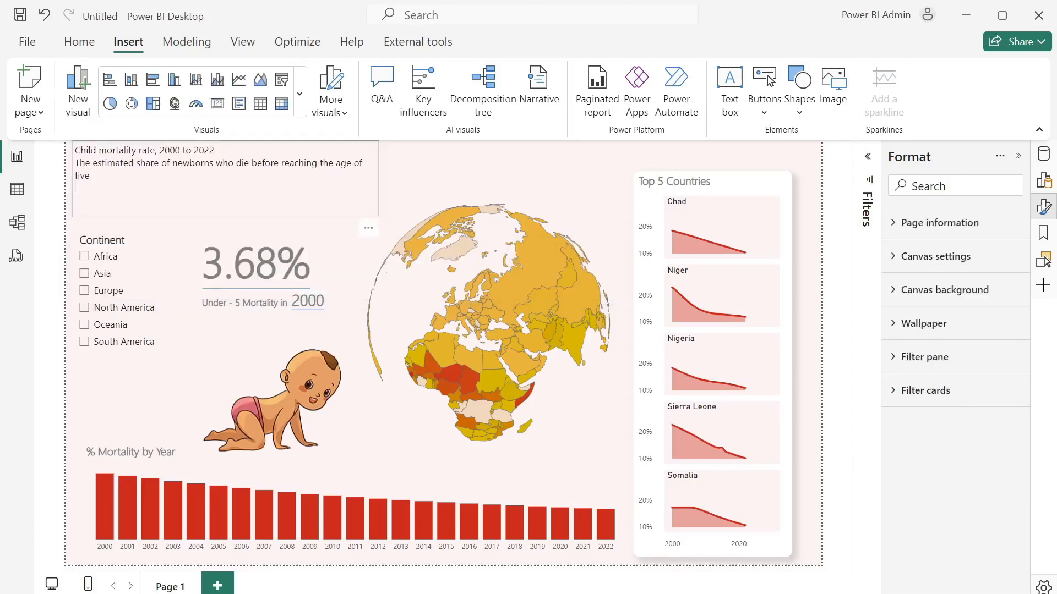
- Set both lines of the title text box to the Segoe UI Light font in bold
drag(90, 176, 80, 150)
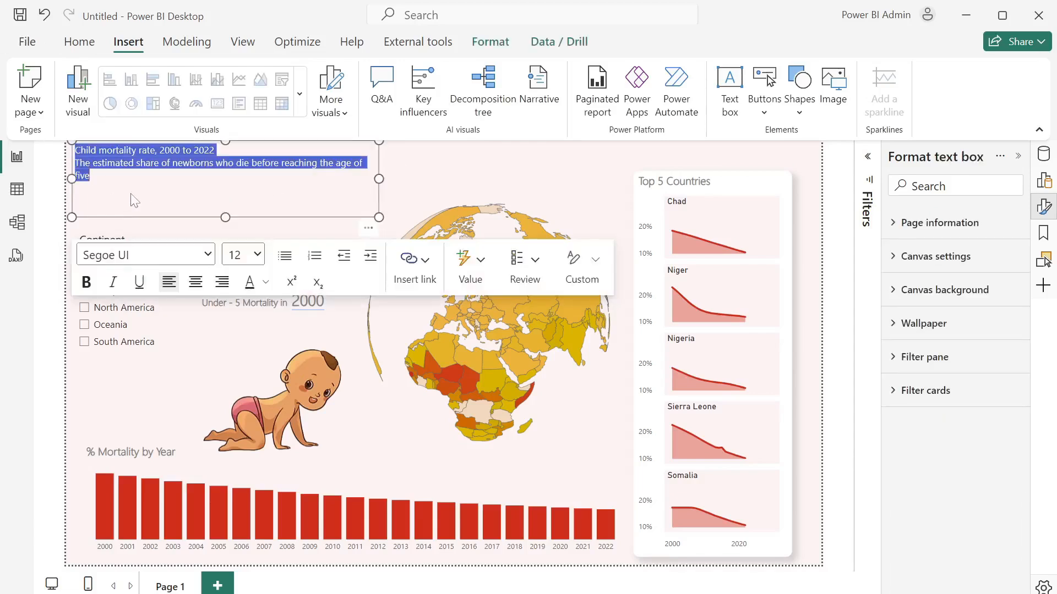
click(209, 255)
scroll(110, 413, up, 1)
click(75, 520)
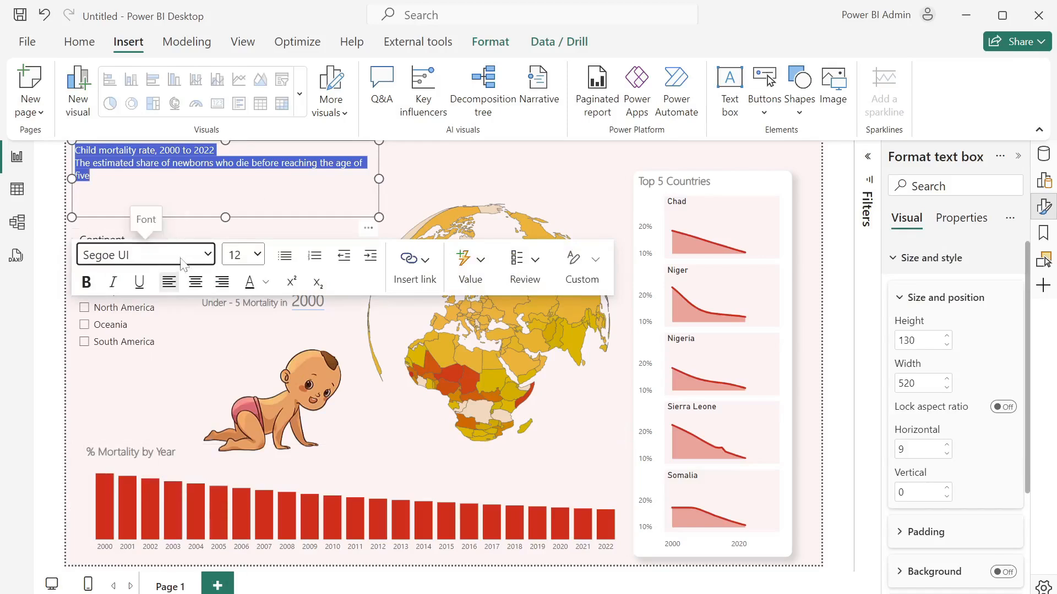
click(208, 255)
scroll(127, 440, down, 2)
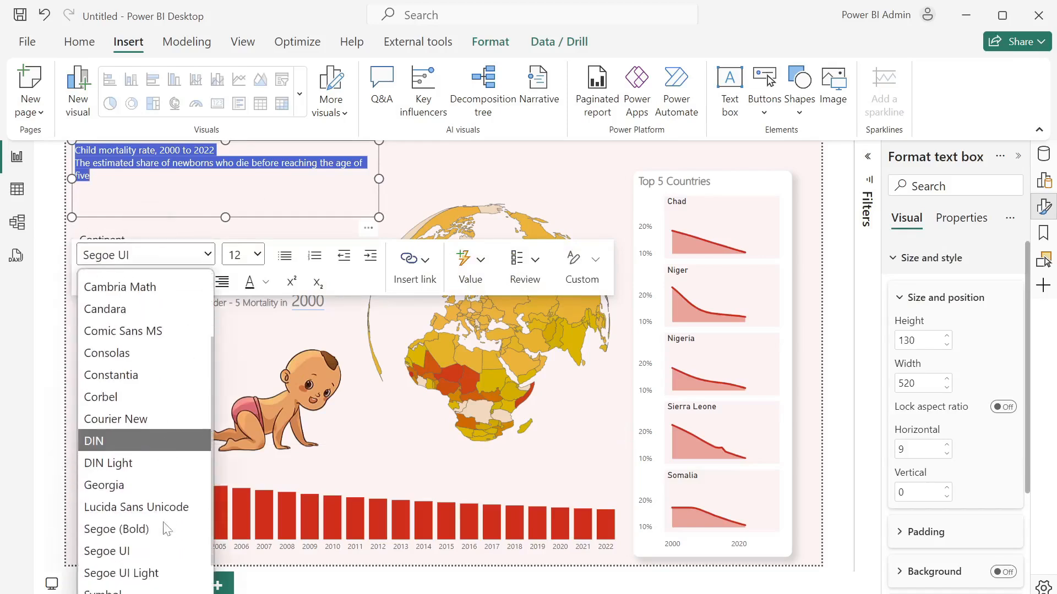
click(144, 573)
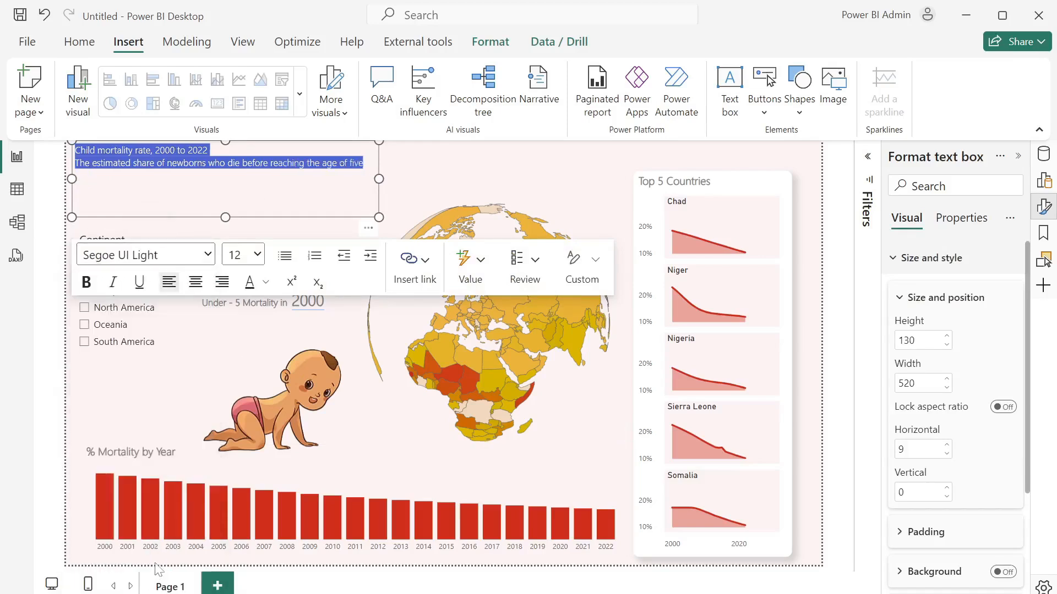
click(88, 283)
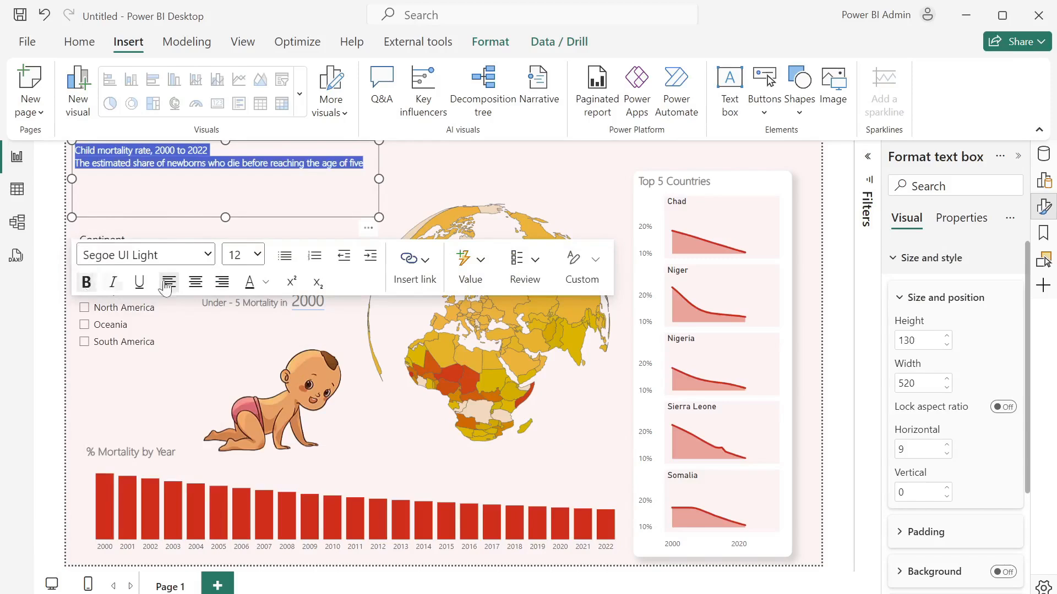
- Color both lines of the title text box gray
click(267, 283)
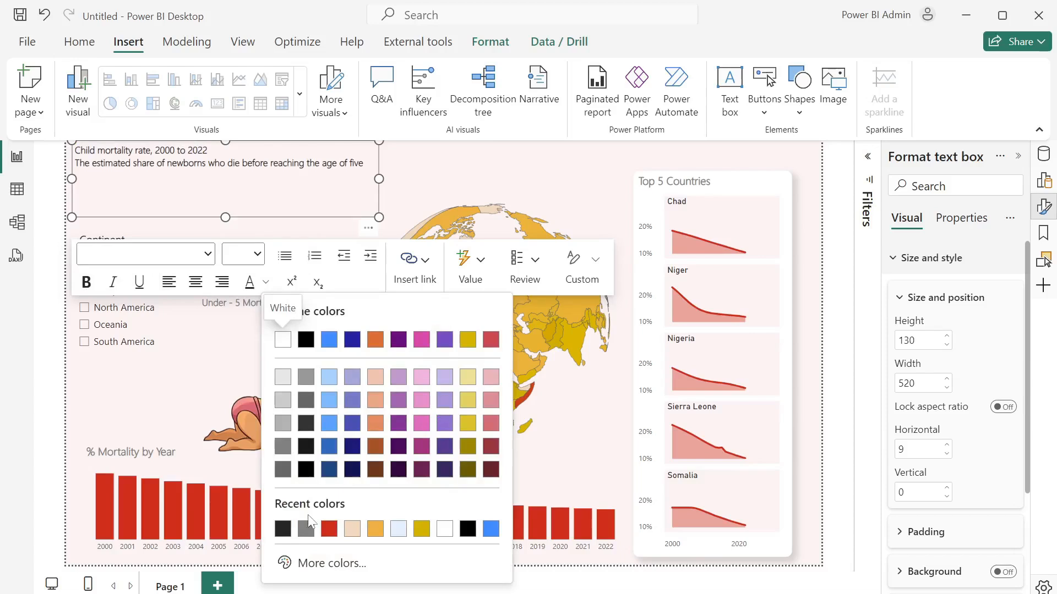
click(306, 529)
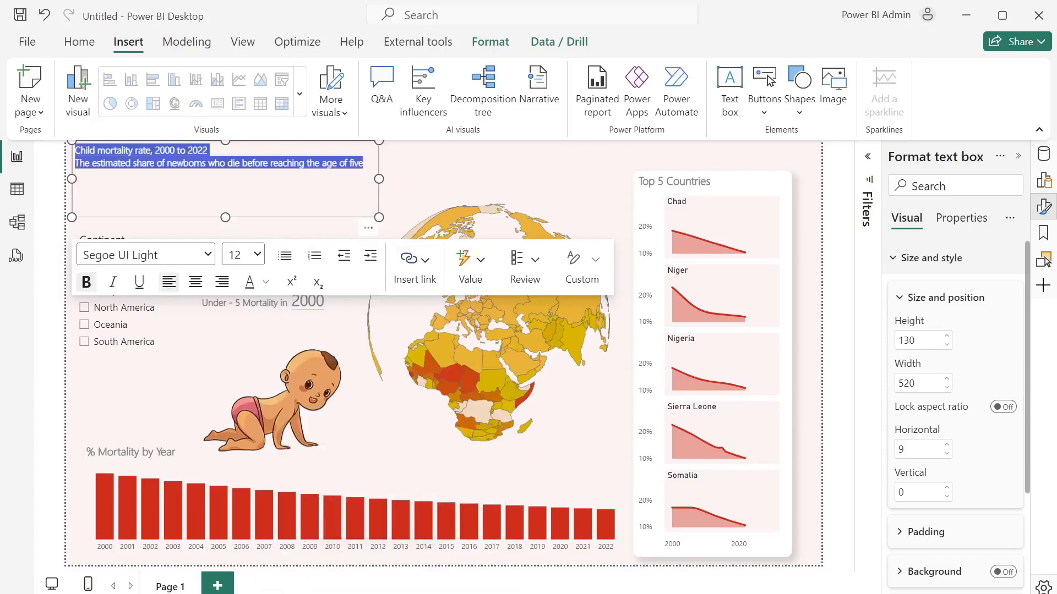
click(209, 151)
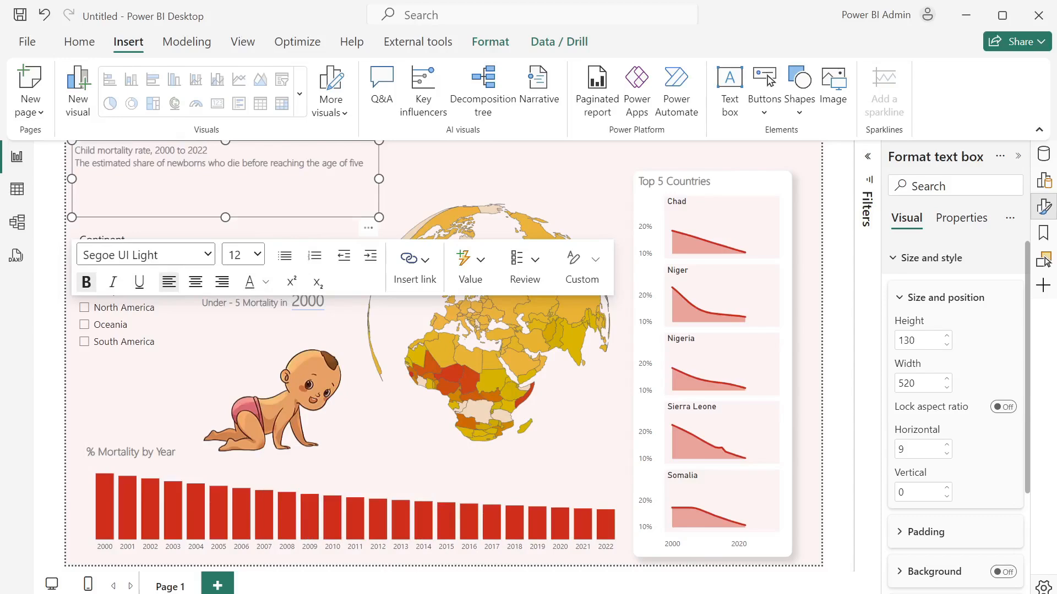
- Color the words "Child mortality rate" in the title red
drag(152, 150, 75, 150)
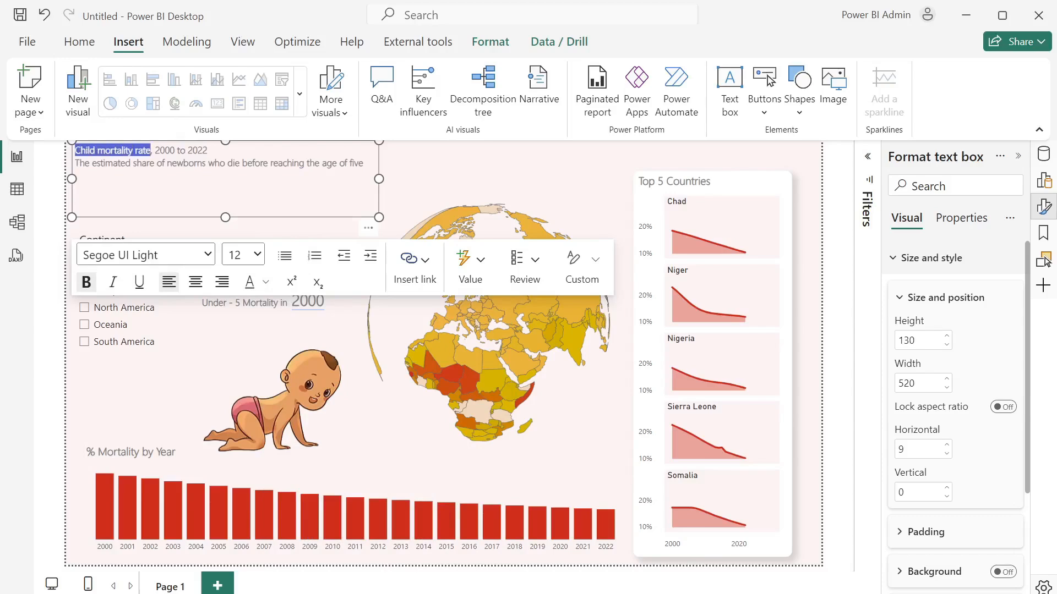
click(265, 282)
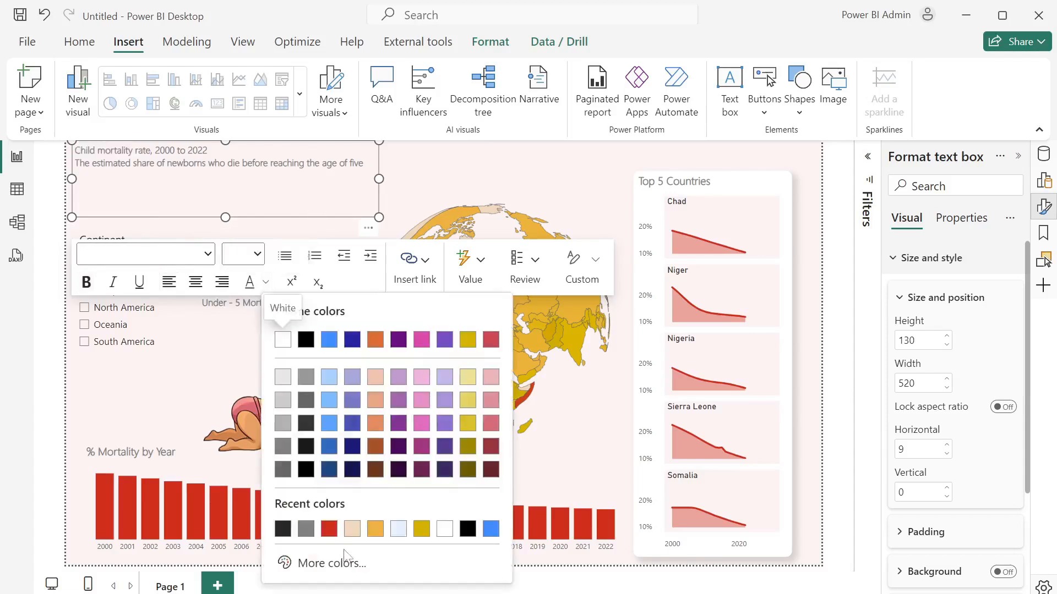
click(329, 528)
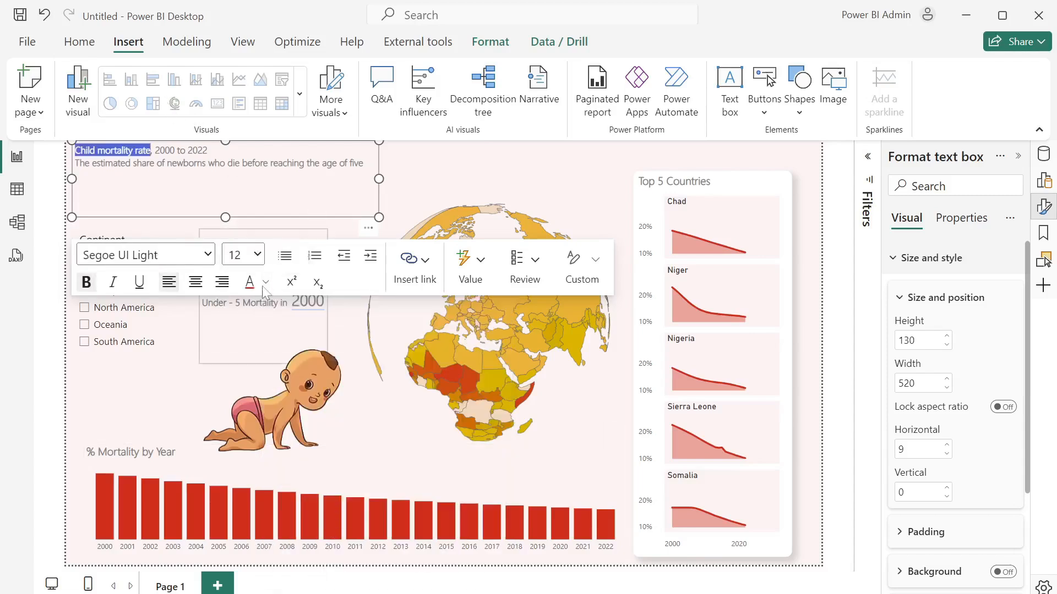
- Set the title words "Child mortality rate" to font size 28 and "2000 to 2022" to font size 20
click(257, 255)
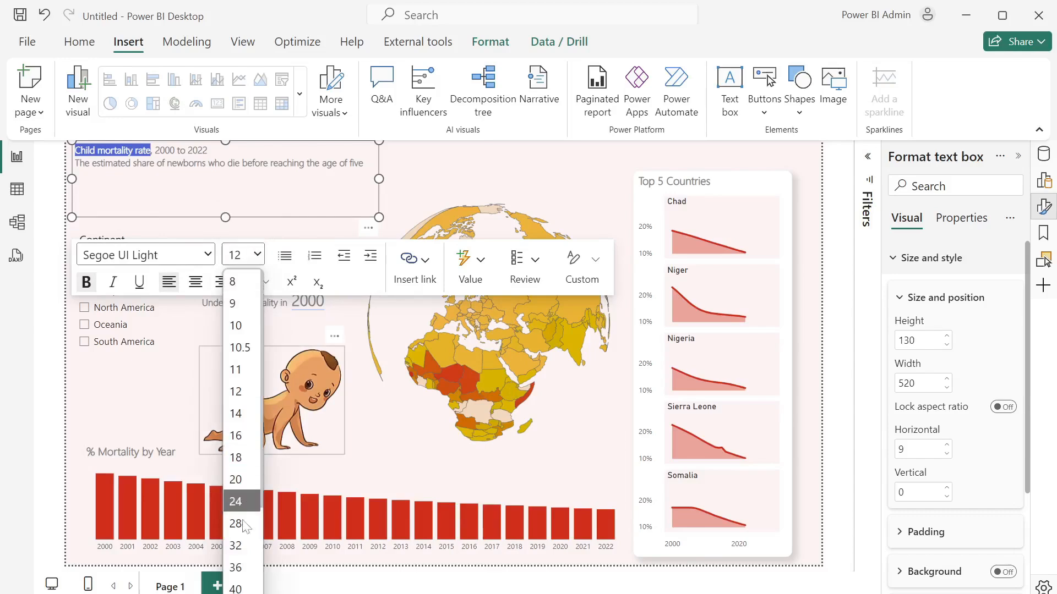
scroll(249, 497, down, 1)
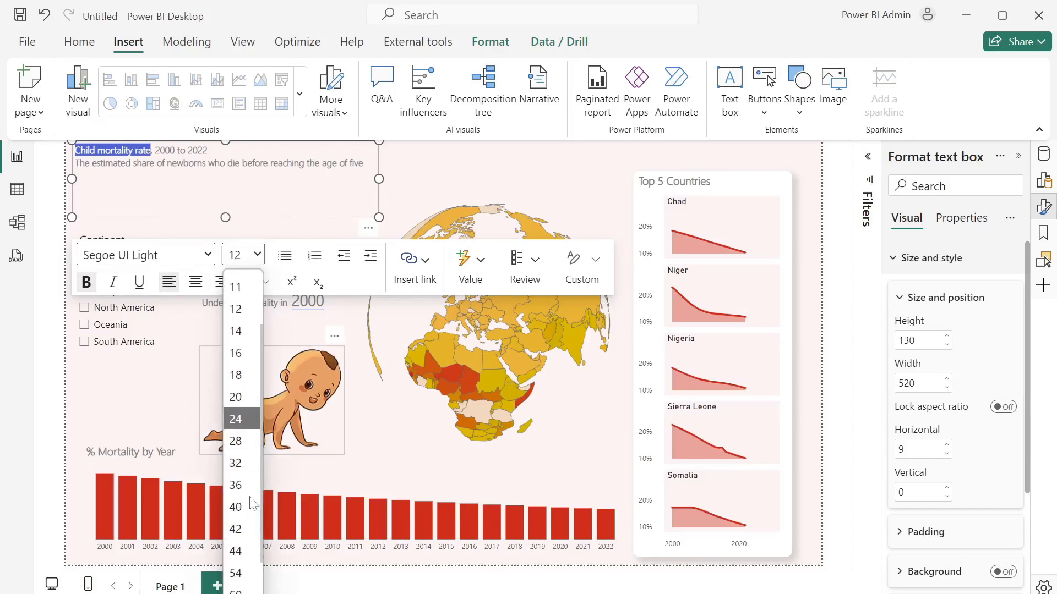
click(243, 443)
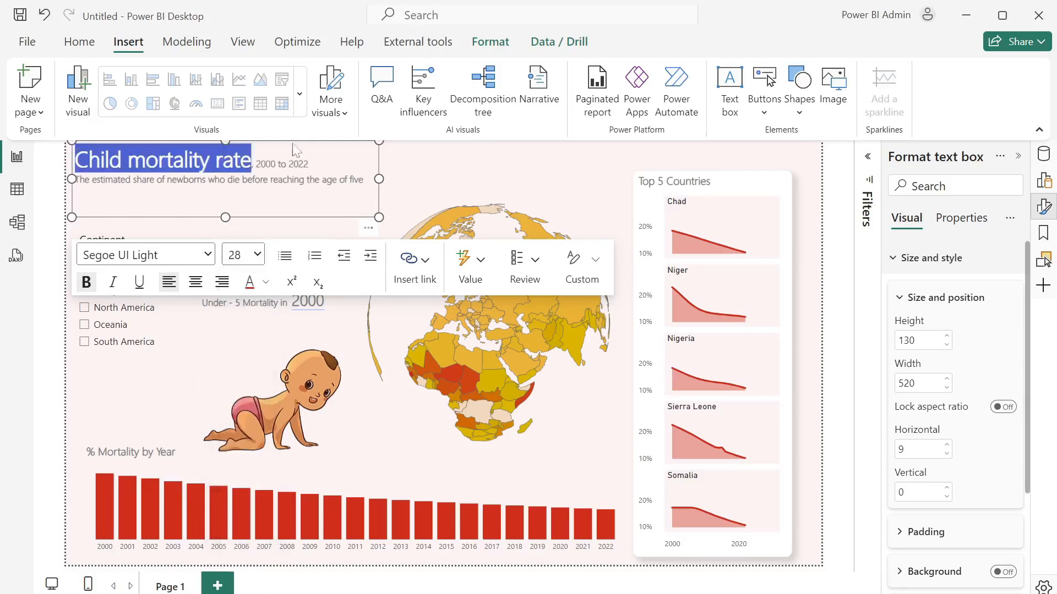
drag(309, 164, 256, 164)
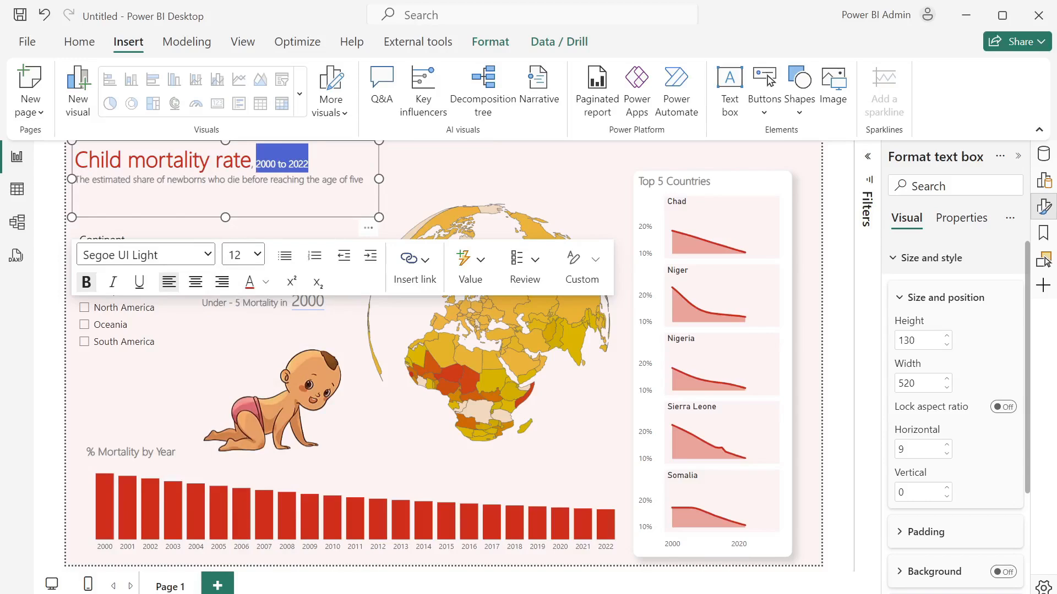
click(257, 255)
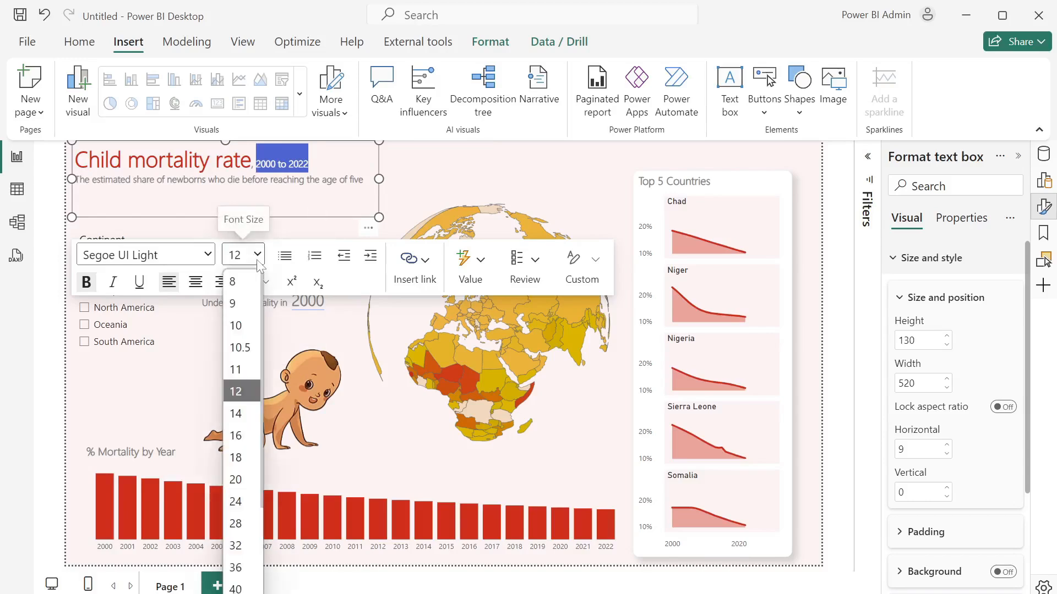
click(241, 479)
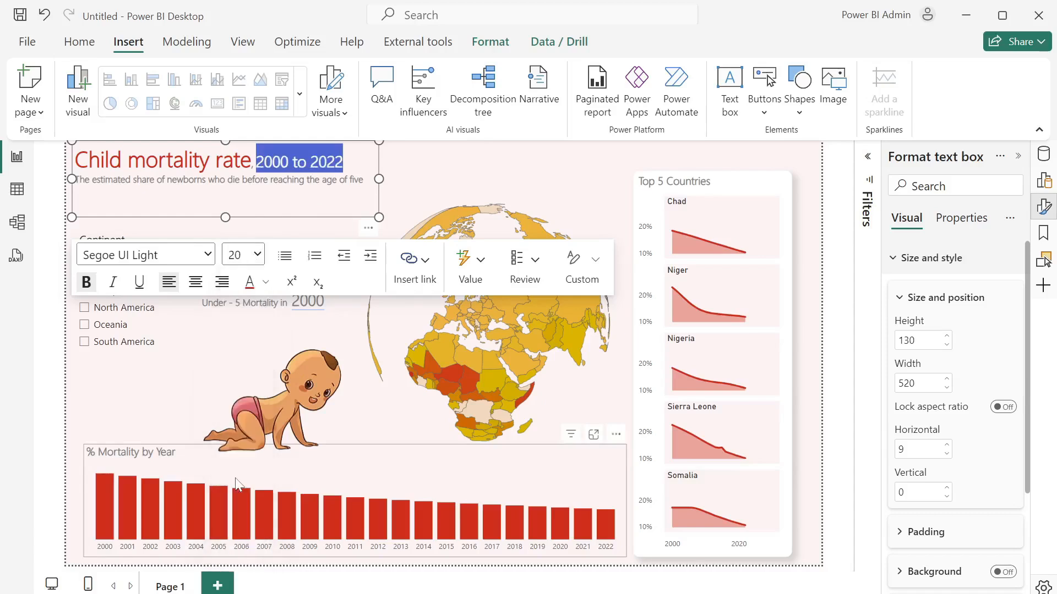
- Format "age of five" in the subtitle in red at size 16, and widen the text box to 530 to fit the line
click(76, 191)
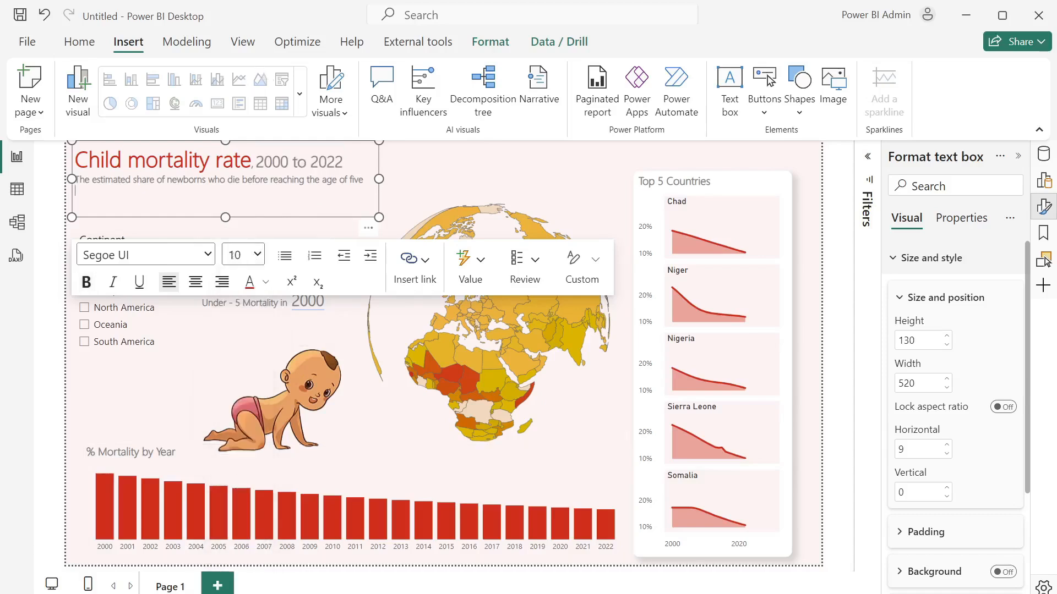
drag(363, 180, 337, 180)
click(265, 281)
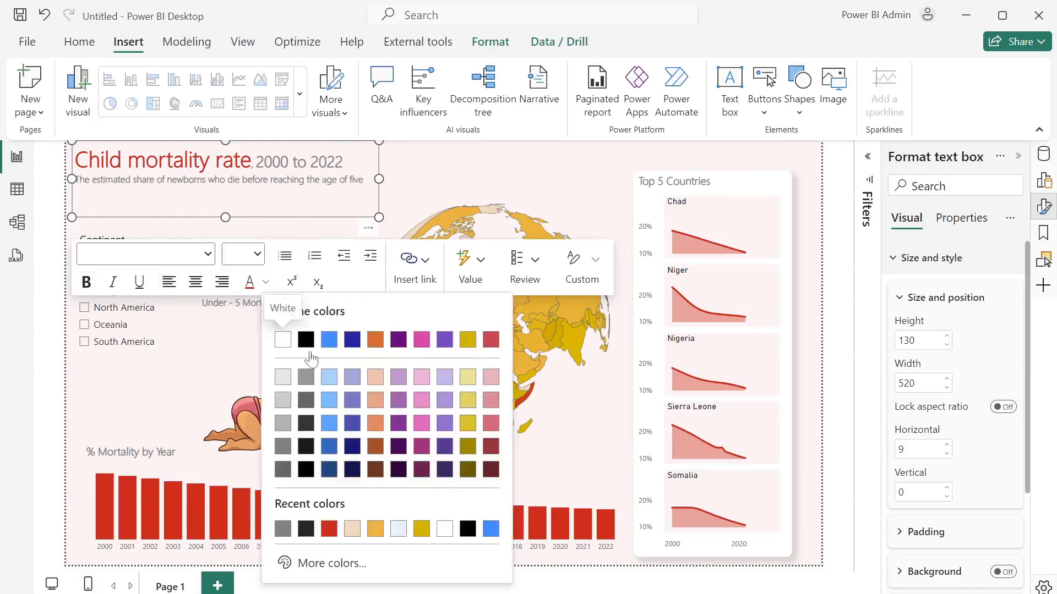
click(330, 530)
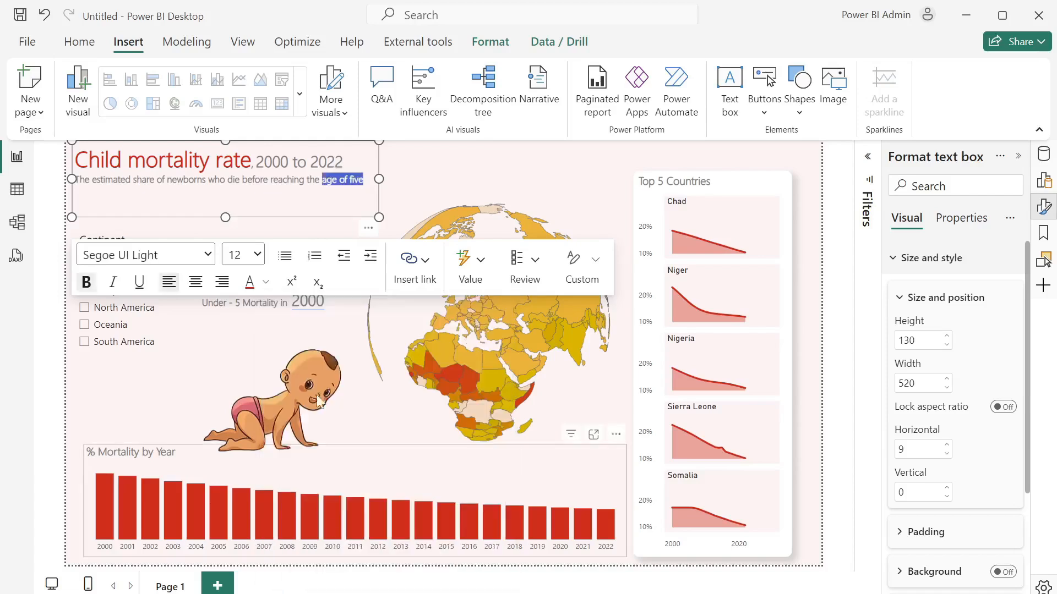
click(257, 254)
click(235, 436)
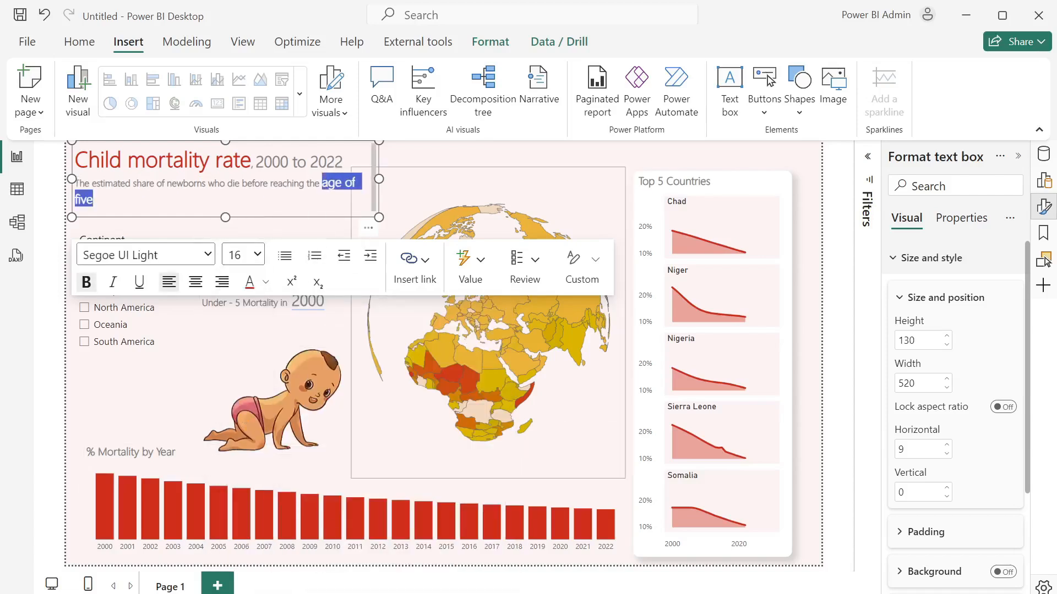
drag(378, 179, 387, 180)
click(396, 161)
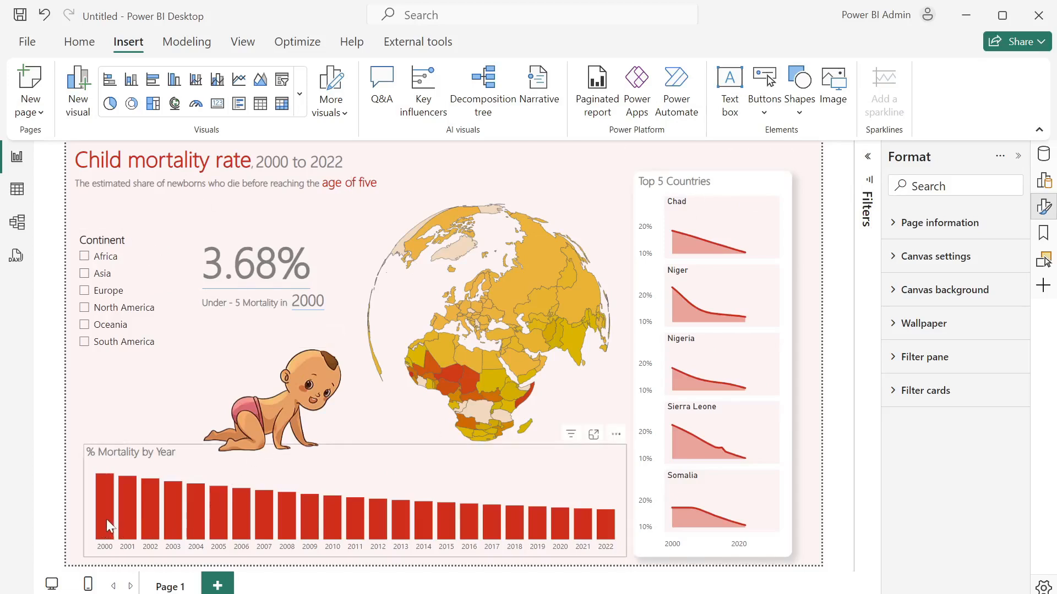
- Select 2000 in the % Mortality by Year chart and stop that chart from filtering the Top 5 Countries visual
mouse_move(107, 519)
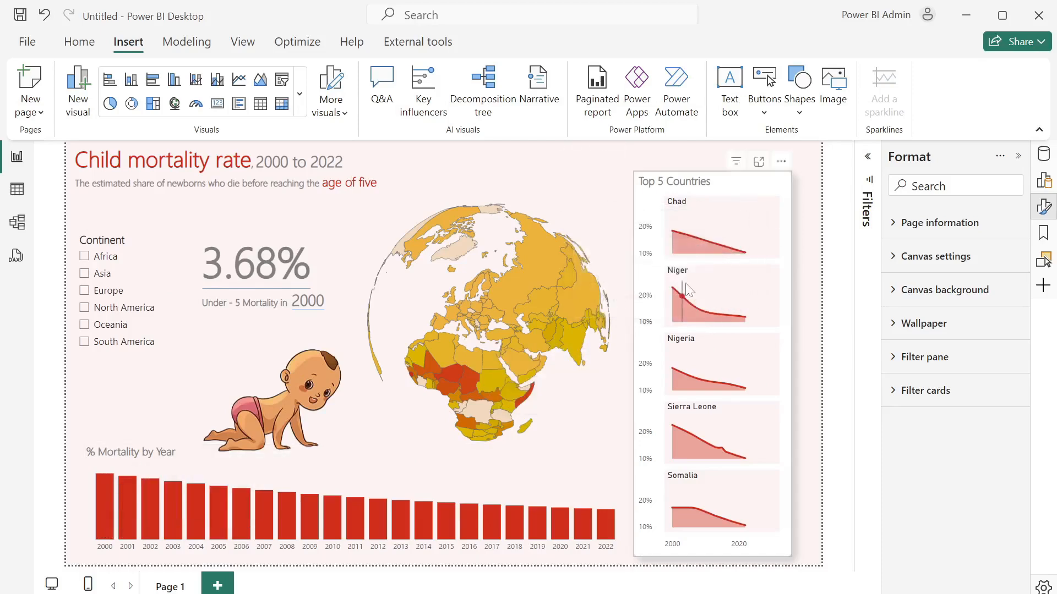
click(109, 528)
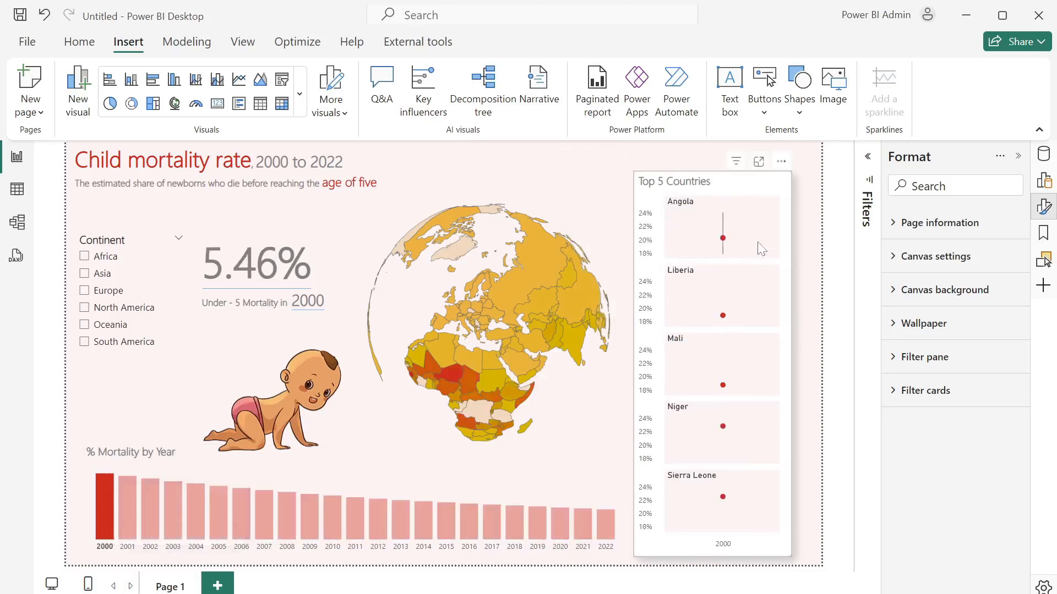
click(243, 42)
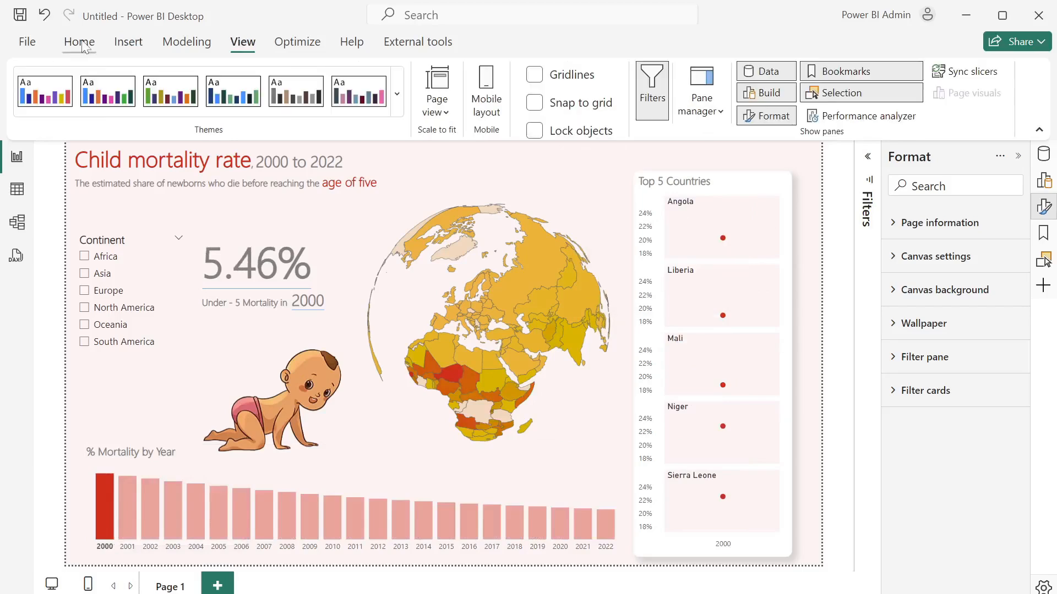
click(84, 42)
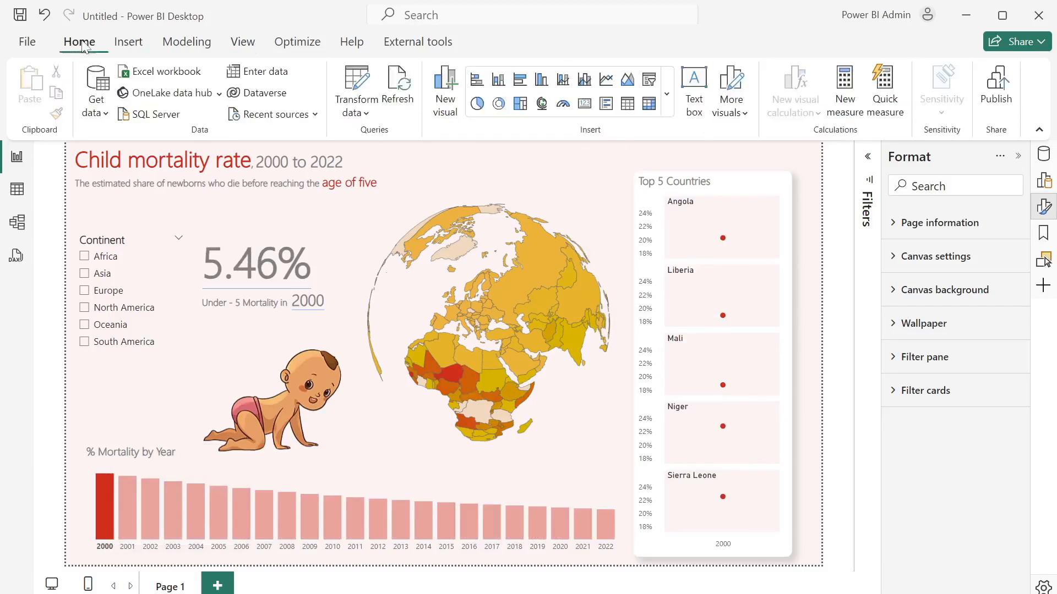
click(551, 462)
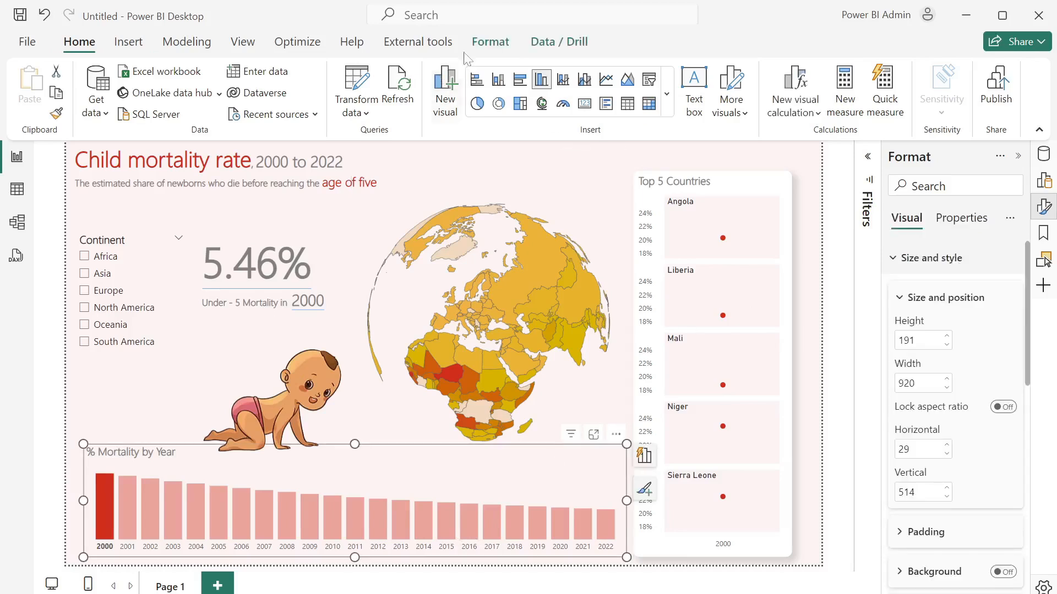
click(490, 42)
click(32, 100)
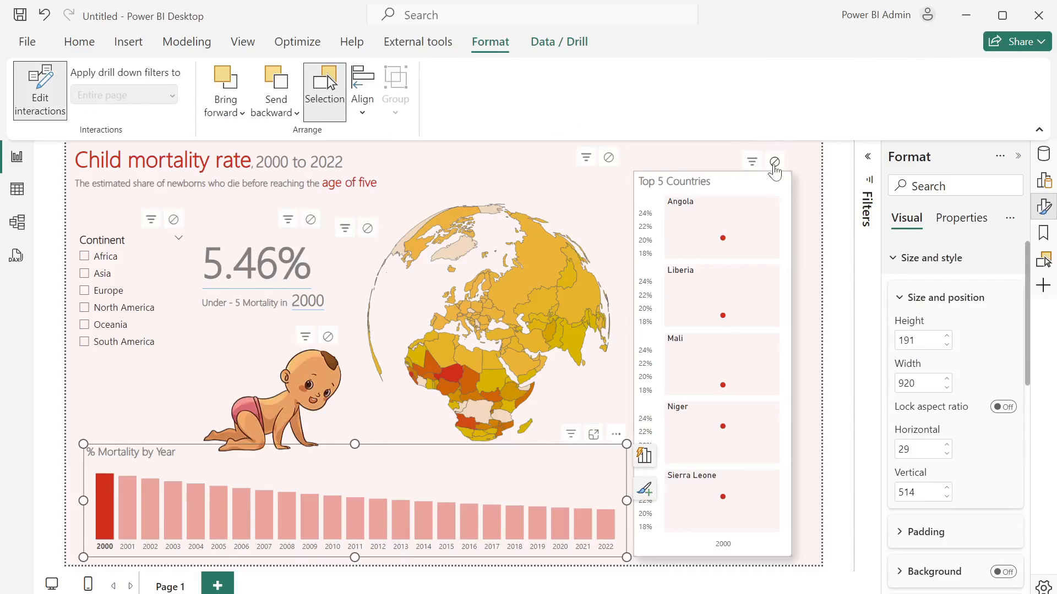
click(773, 163)
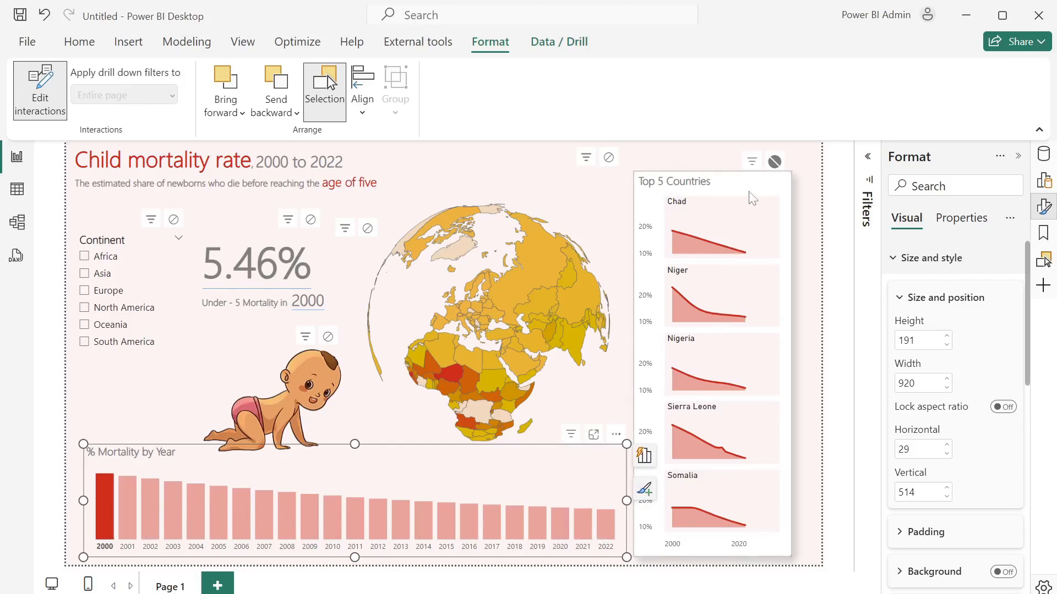
click(38, 103)
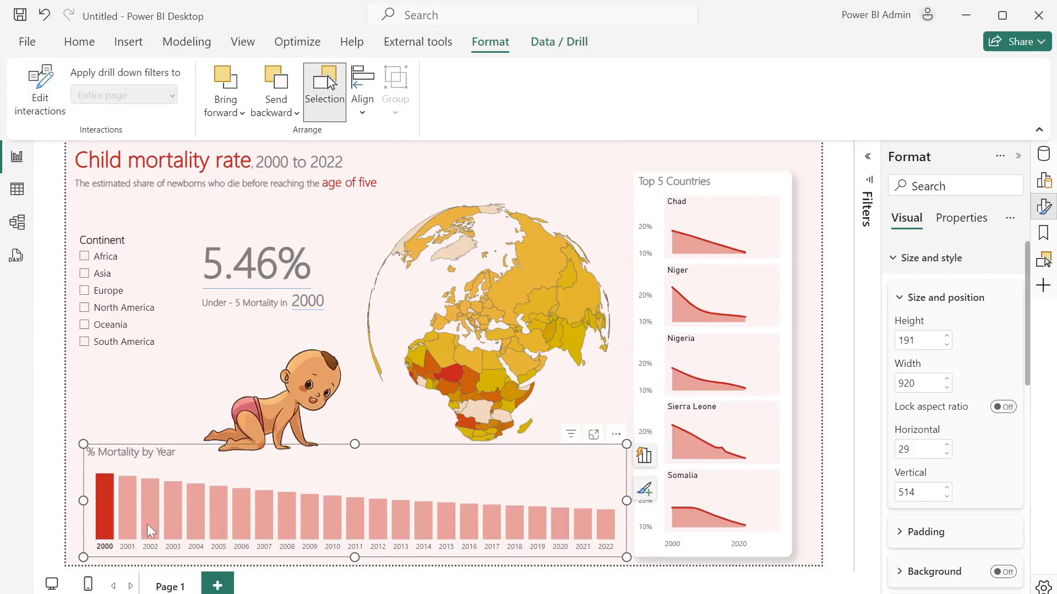
- Test the report's filtering by selecting the 2001 bar, first with the continent Africa and after that with Asia
click(129, 527)
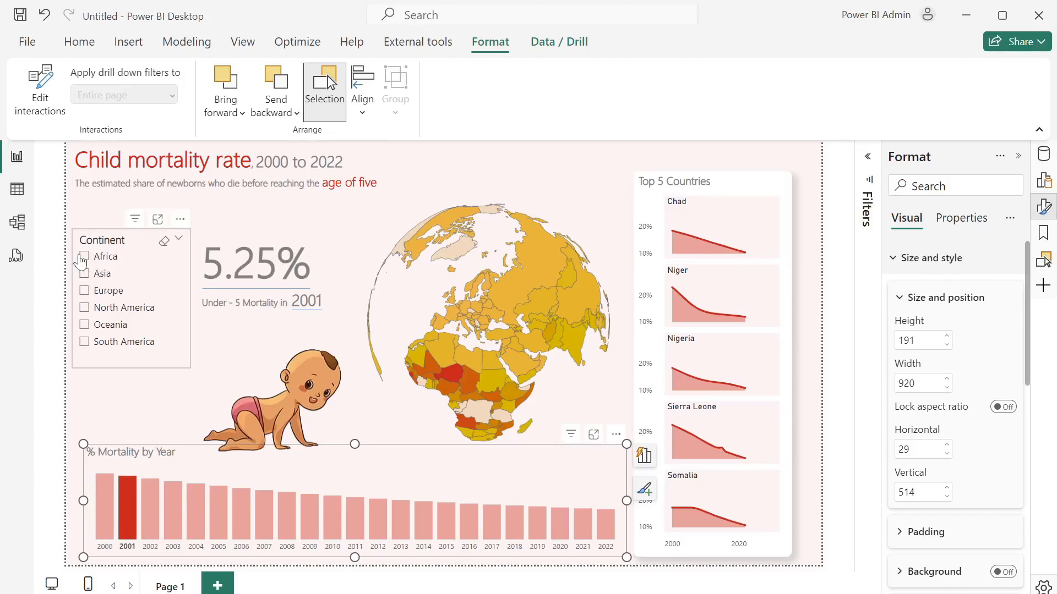
click(84, 257)
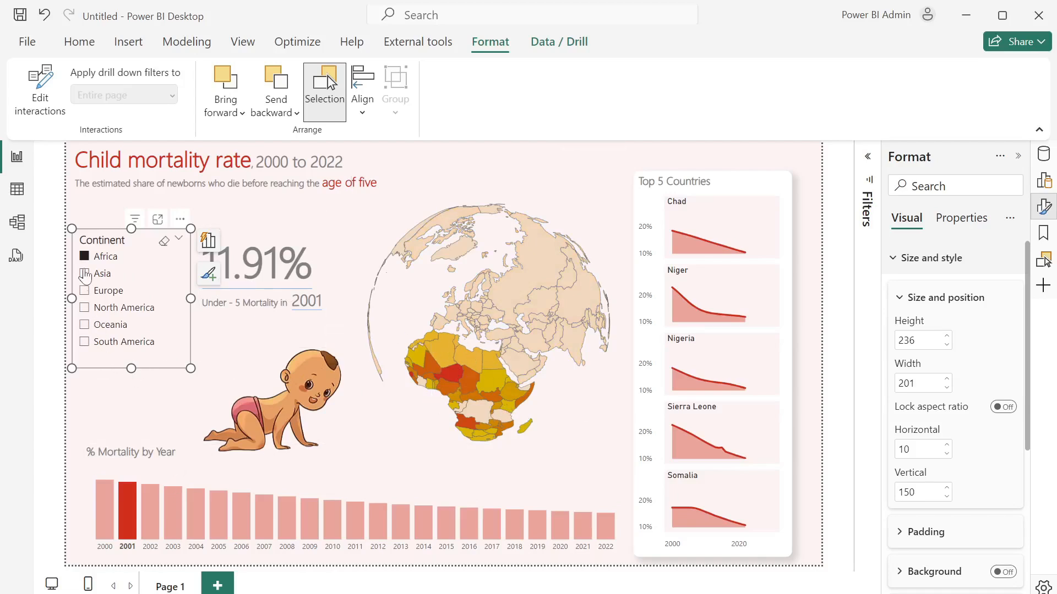
click(84, 273)
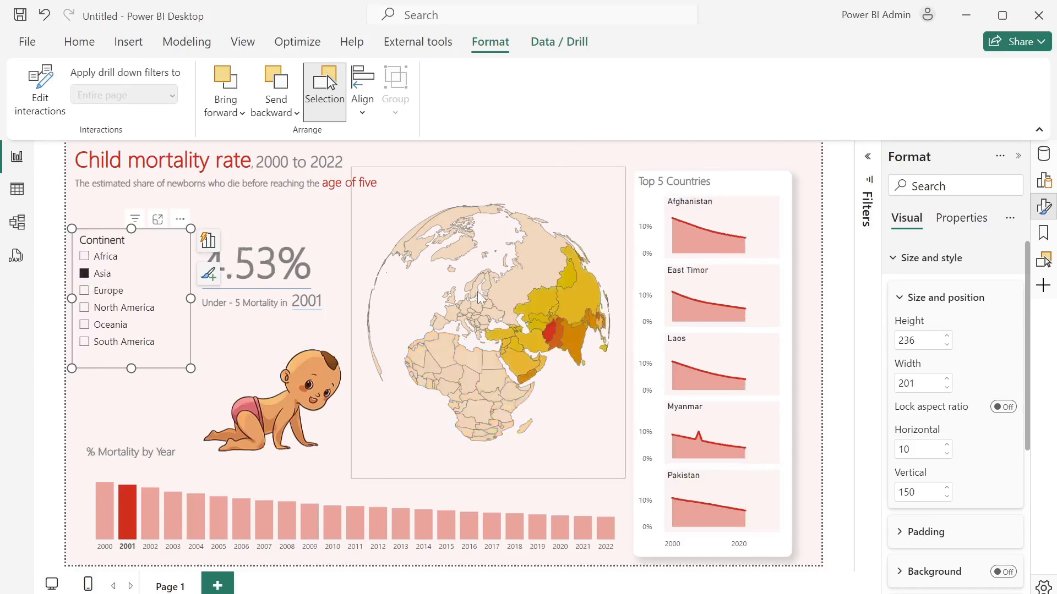
click(283, 207)
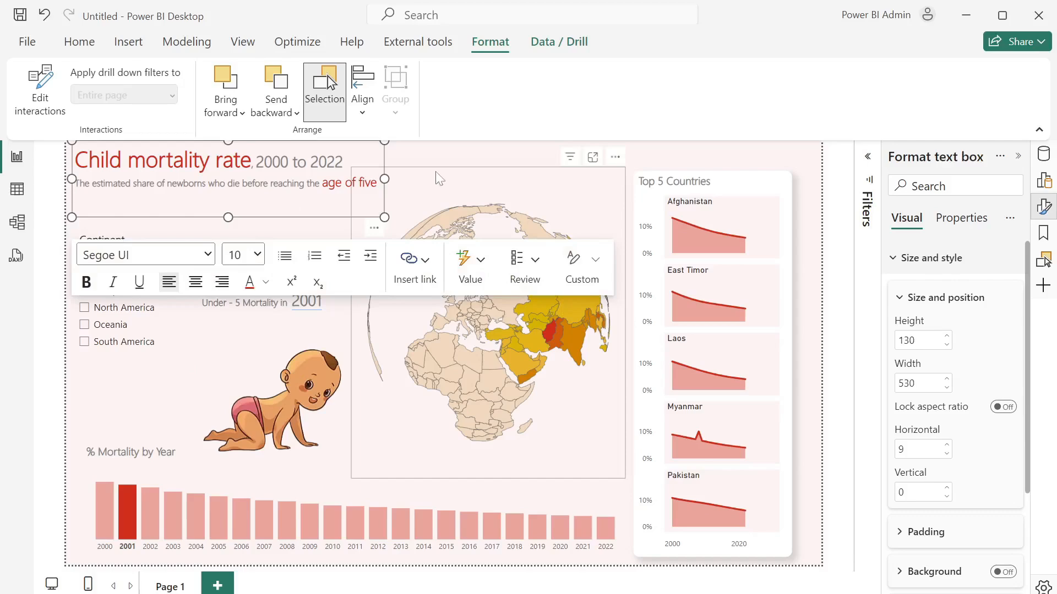
click(443, 153)
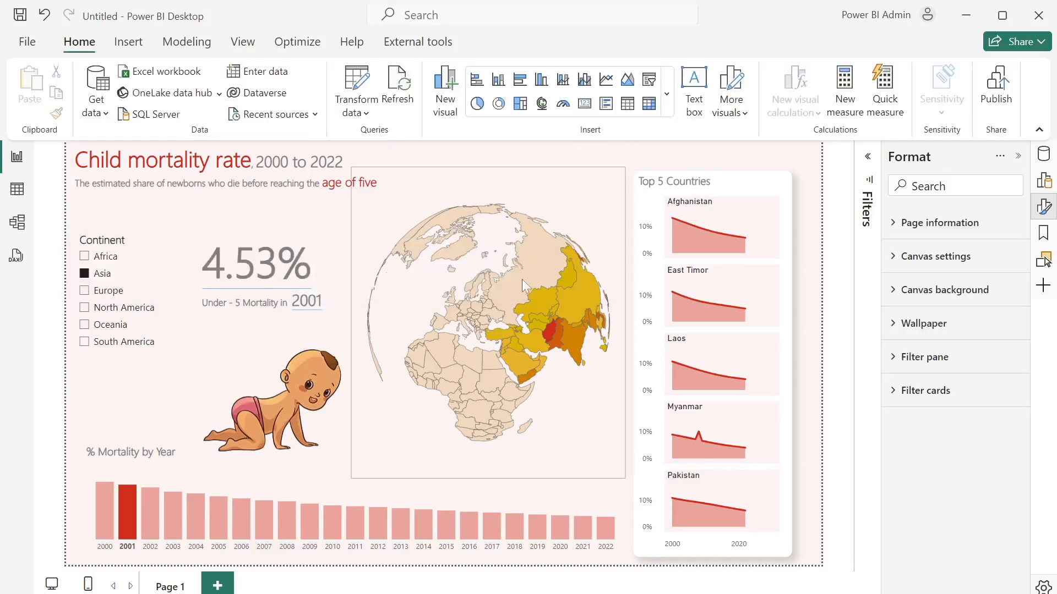